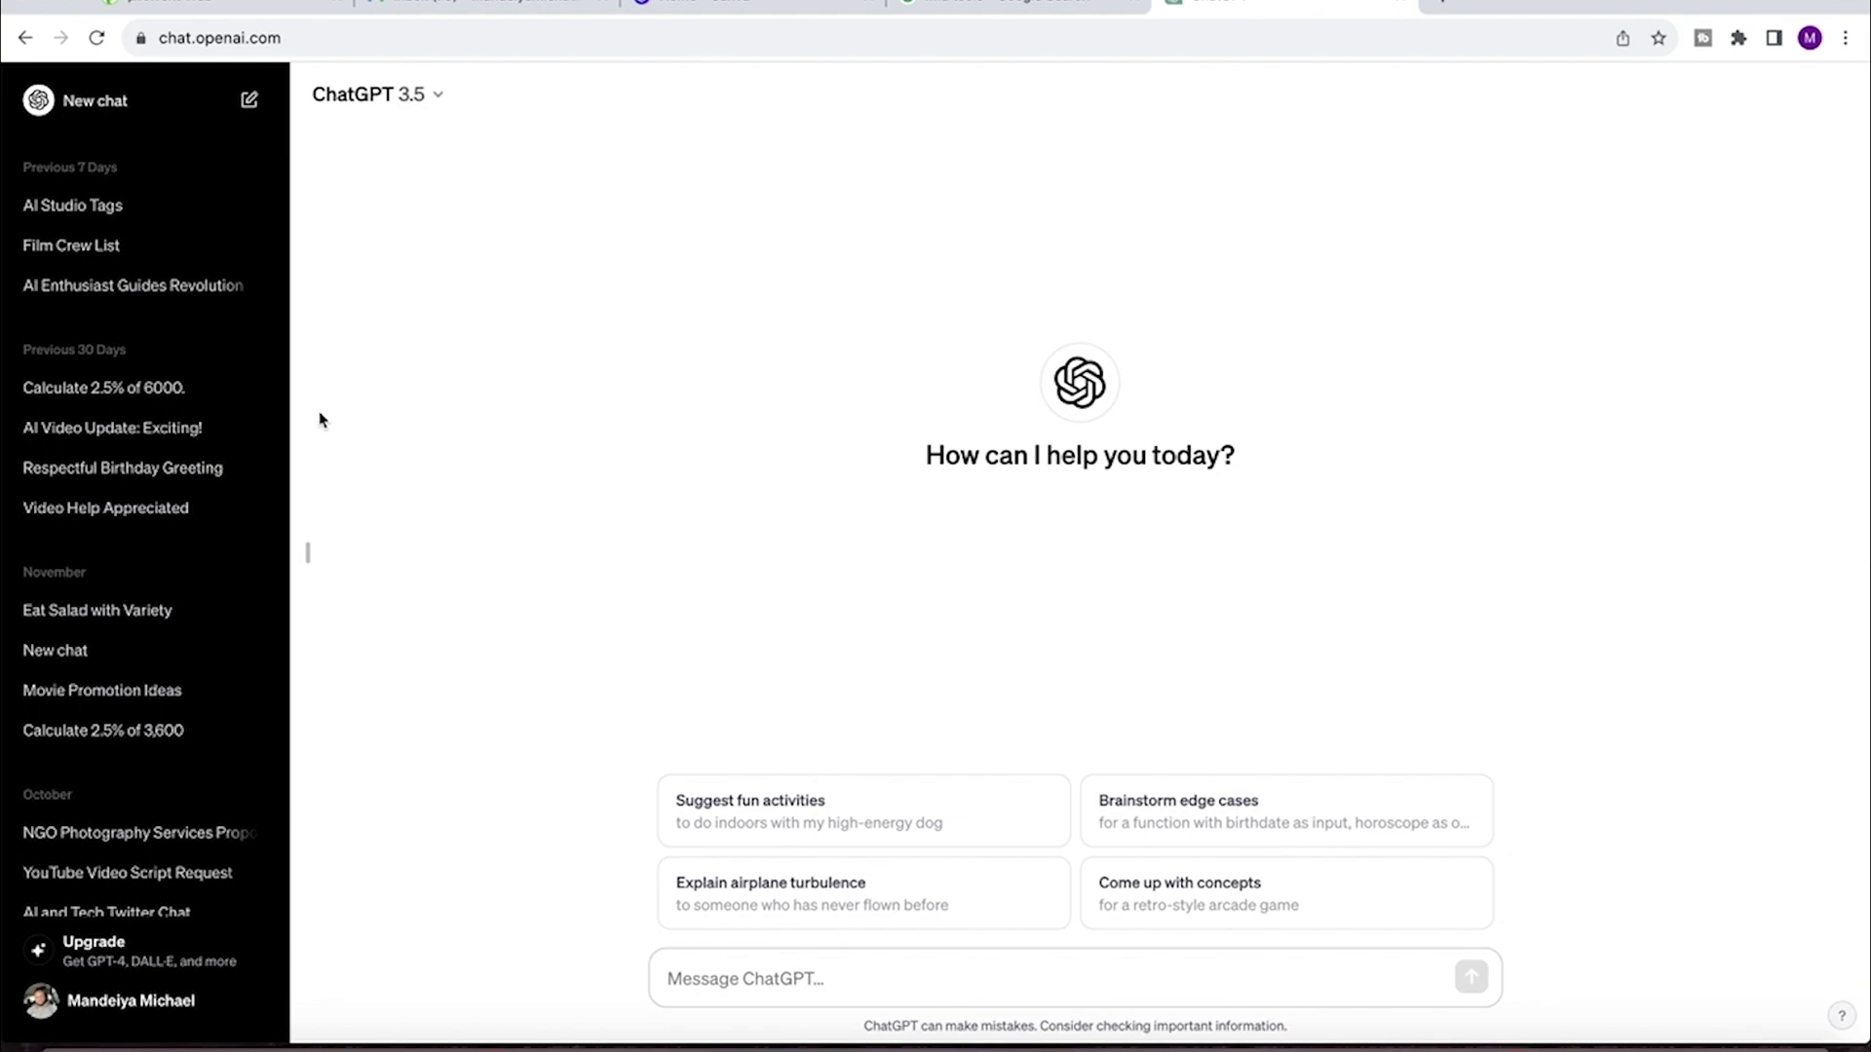
# Step: Ask ChatGPT to write a kids story of an old evil witch and a good hunter in about 200 words
pyautogui.write('write me a kids story of a')
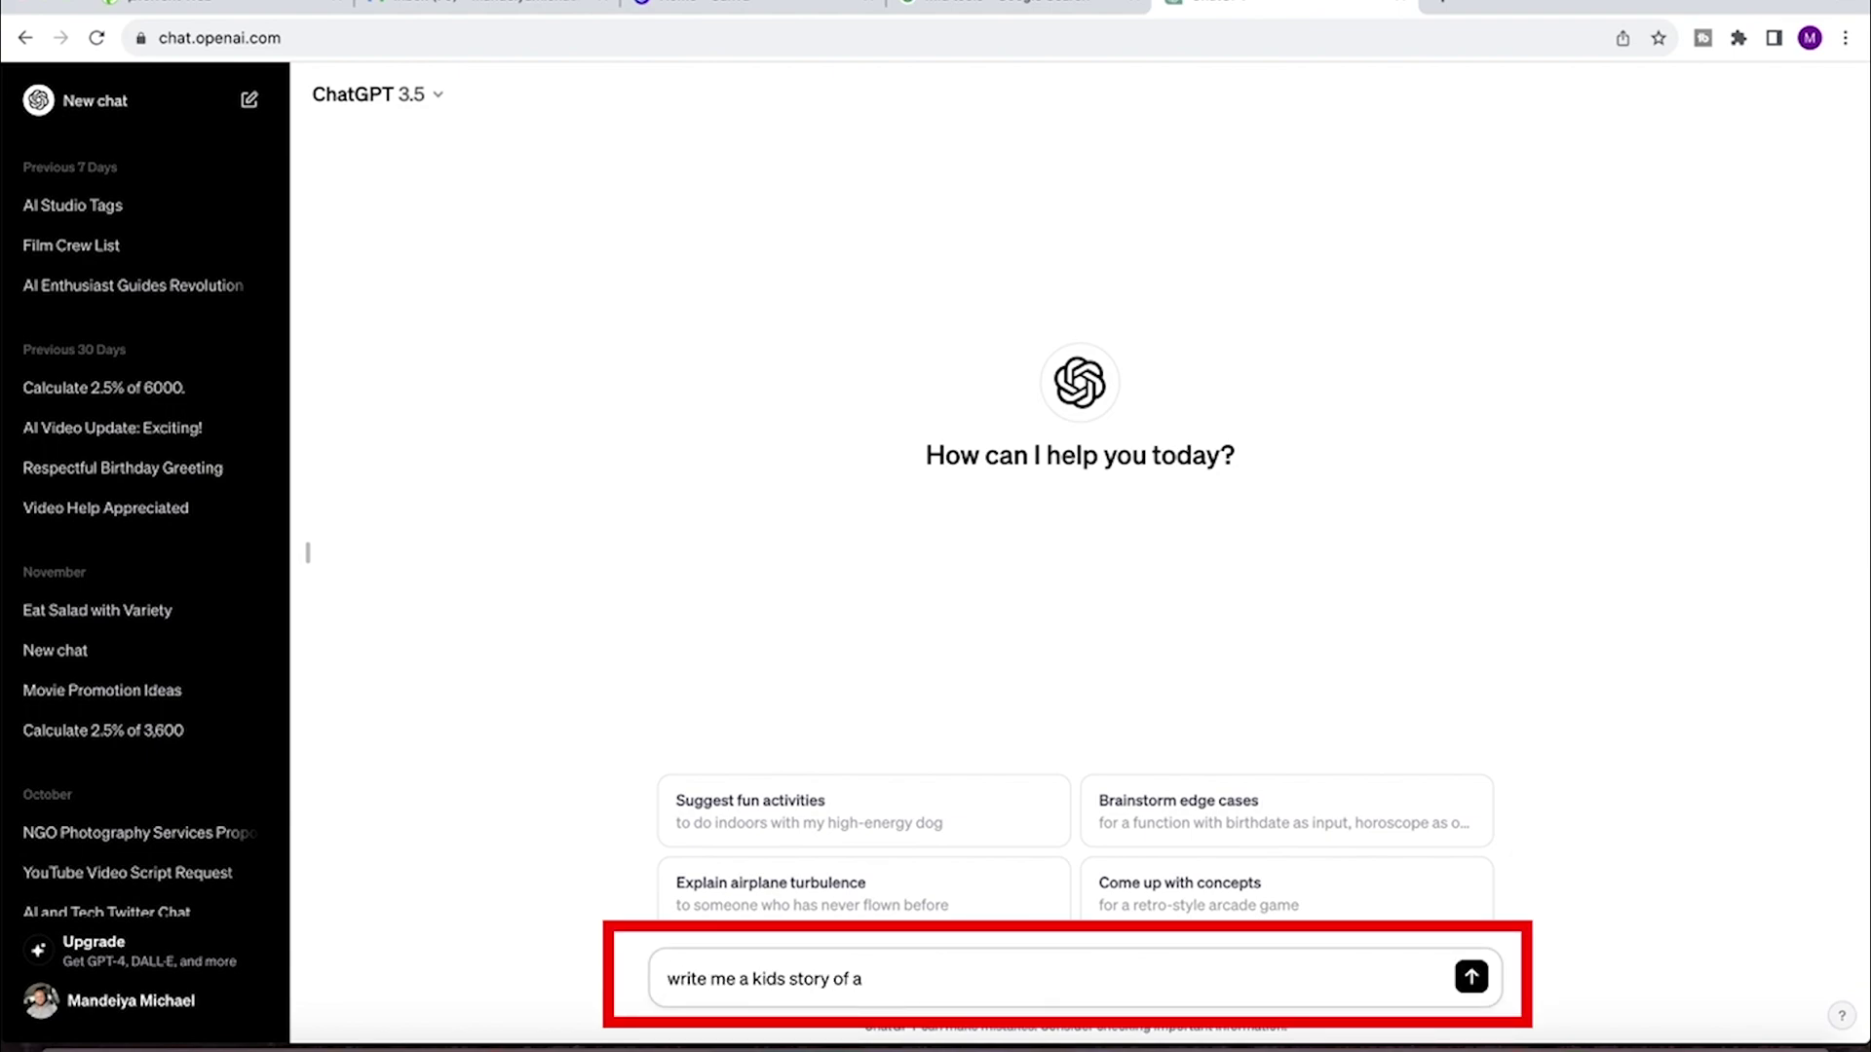
pyautogui.write('n old witch')
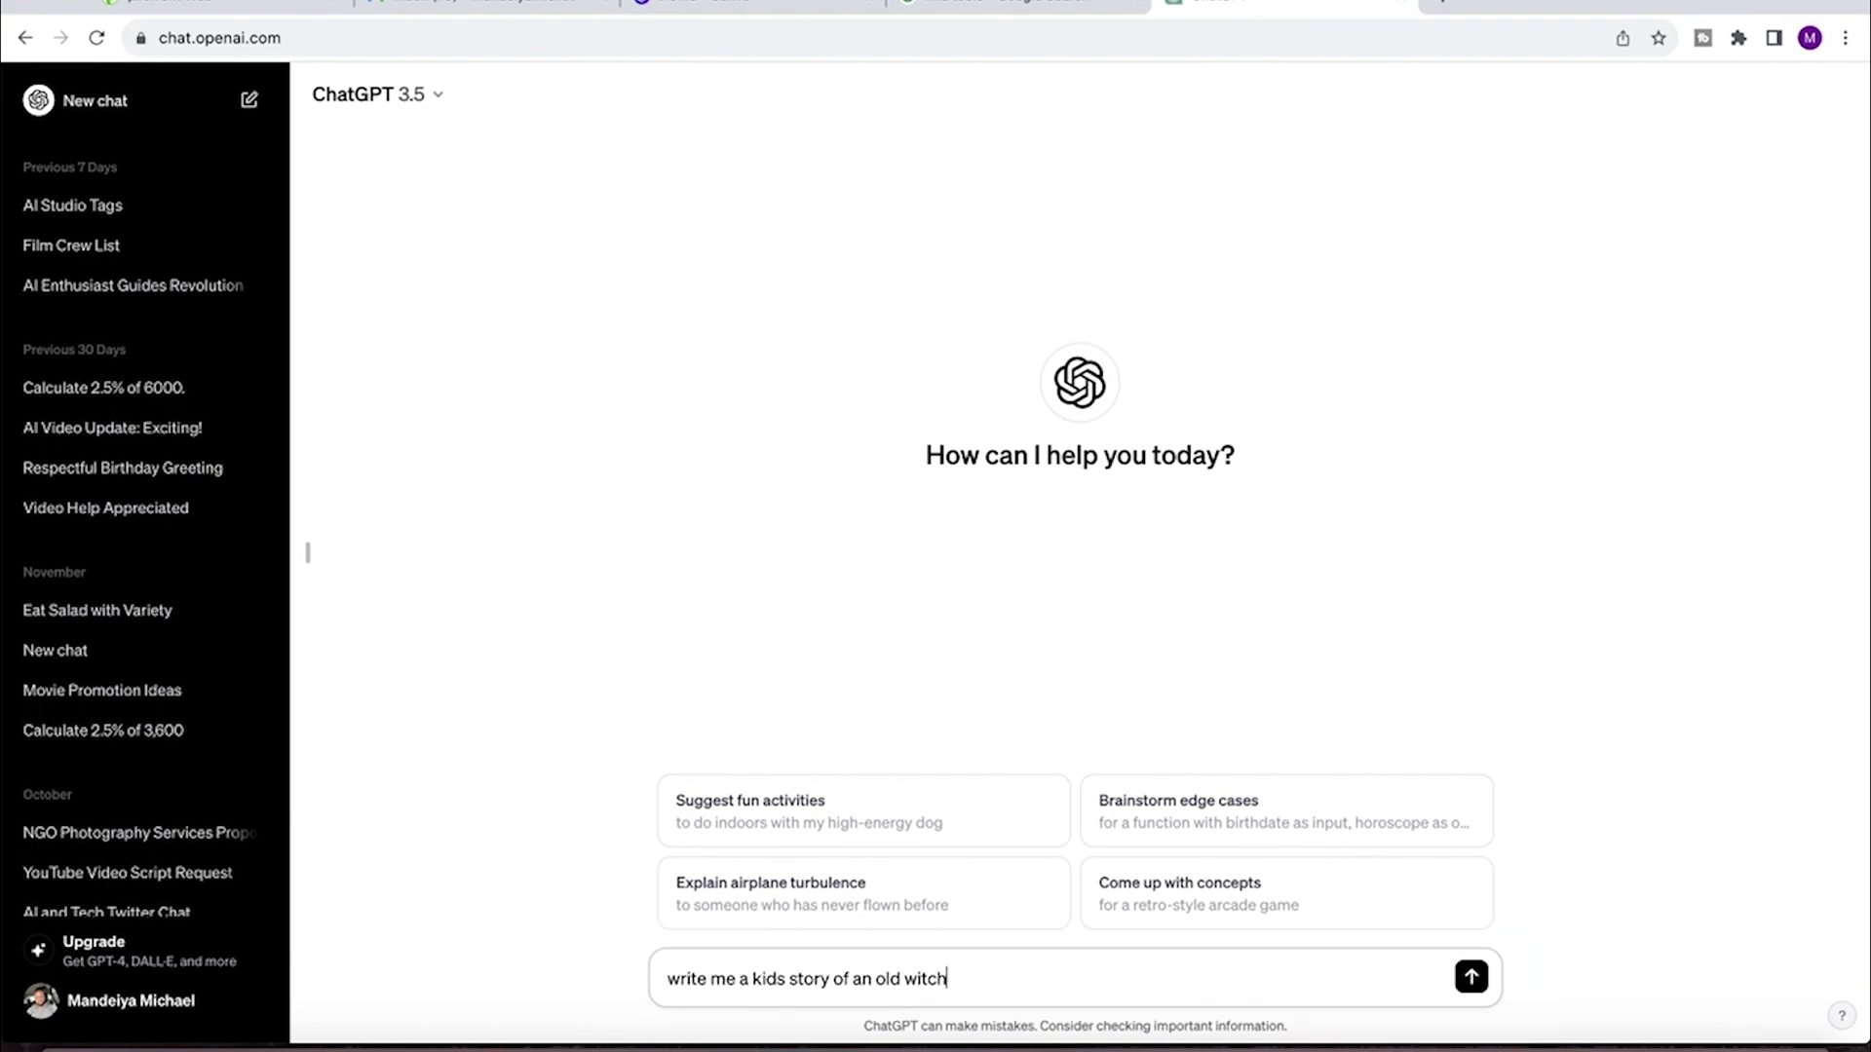
pyautogui.write(' and a hunter')
pyautogui.click(900, 978)
pyautogui.write('evil')
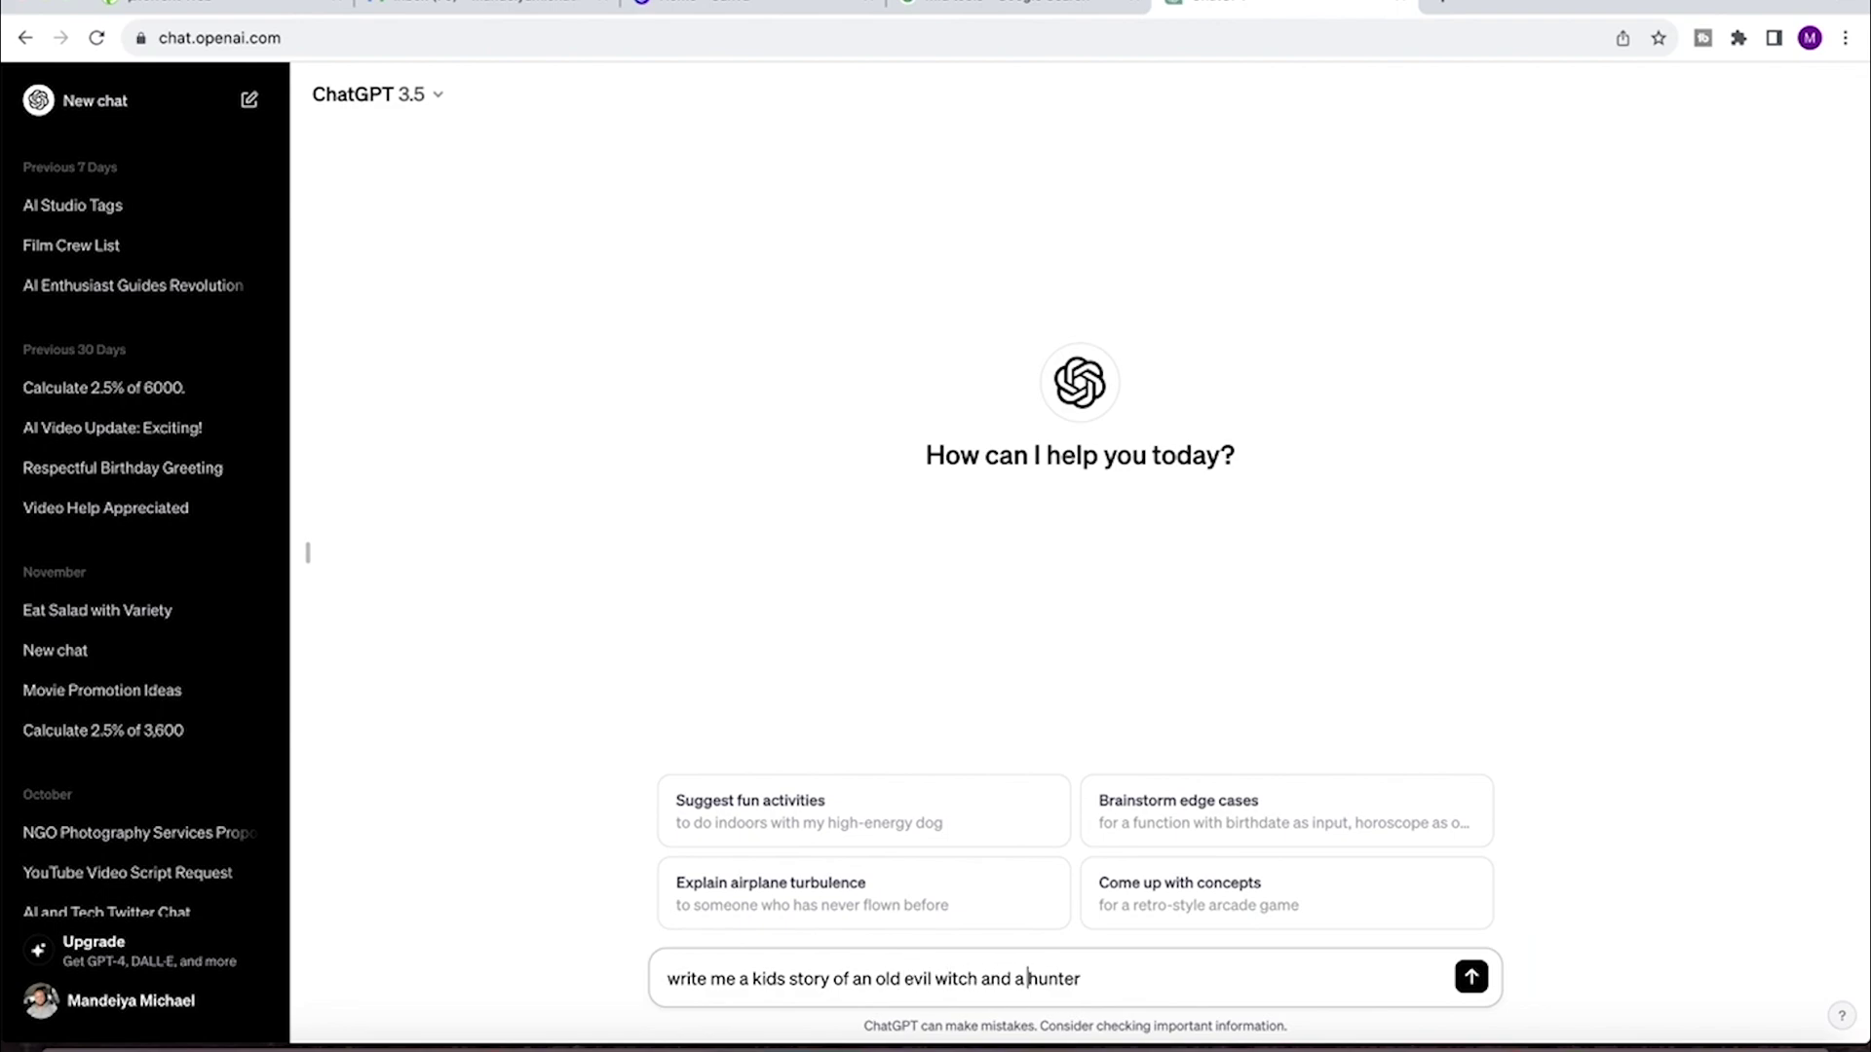
pyautogui.click(1028, 979)
pyautogui.write('good hunter in about 200 words')
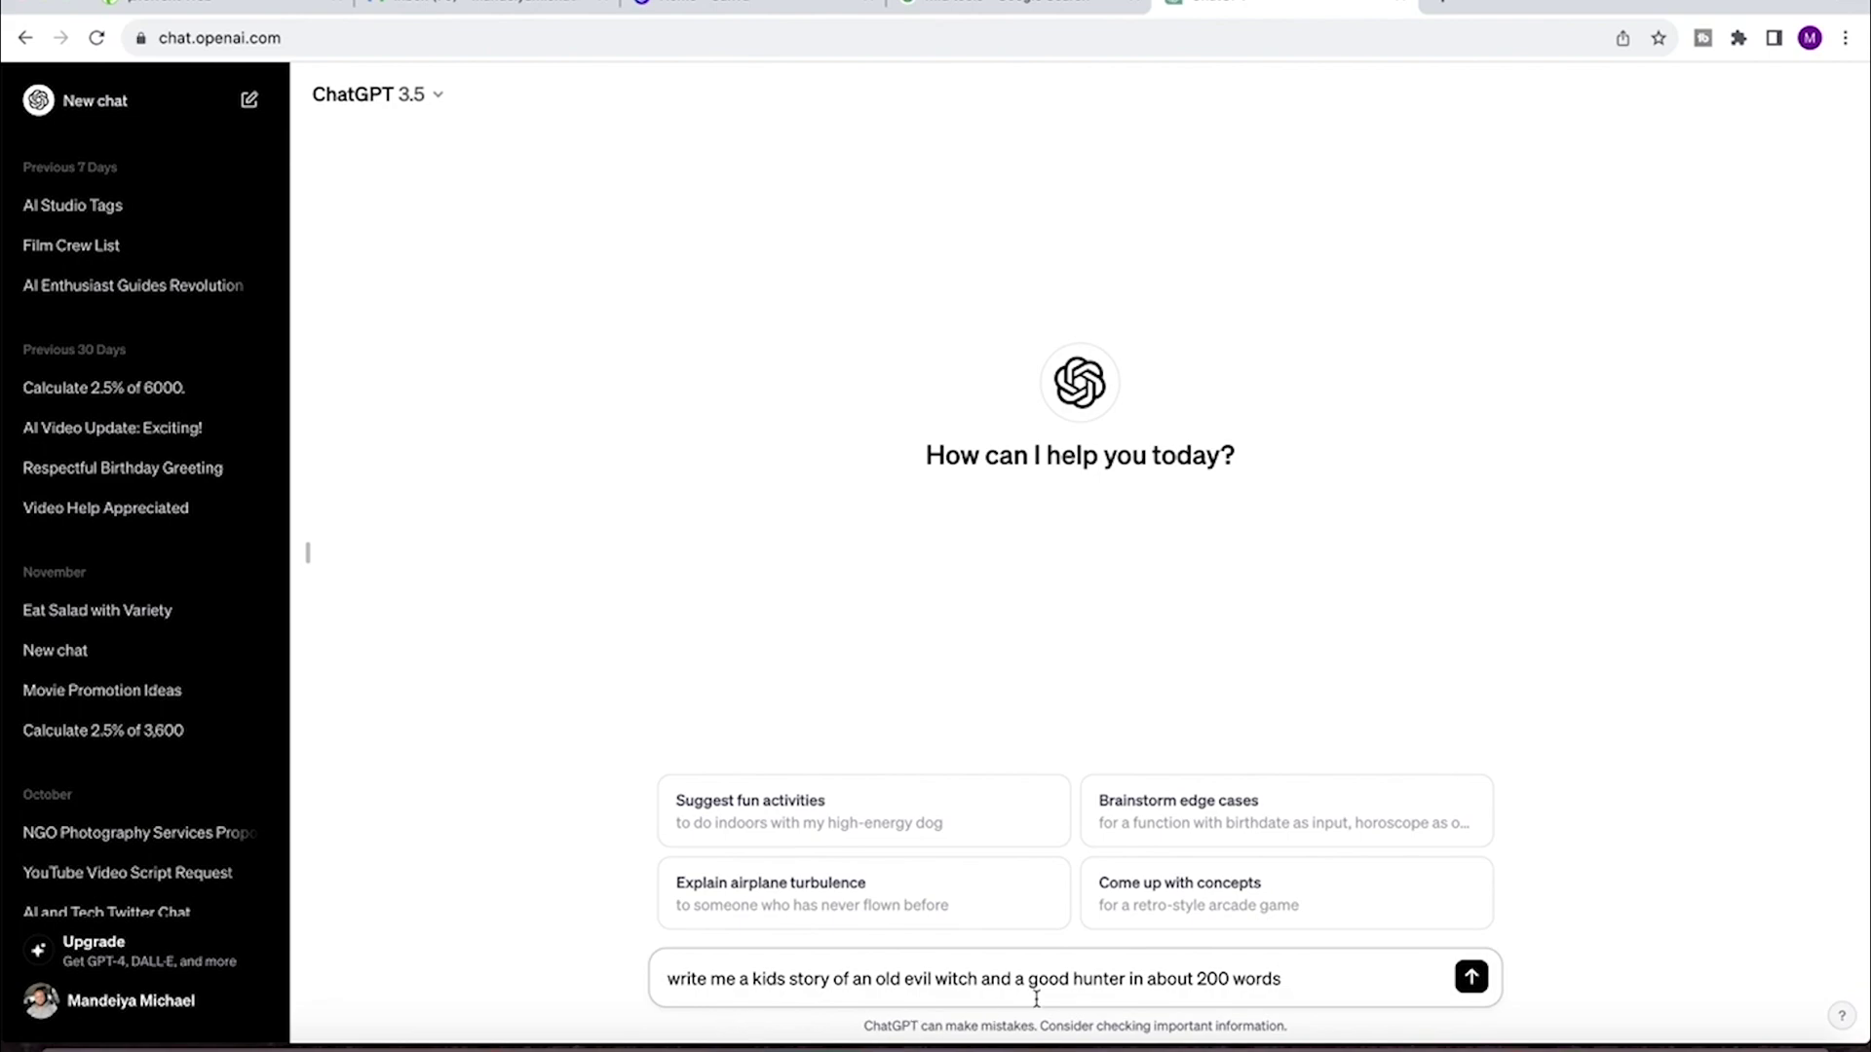
pyautogui.click(1471, 978)
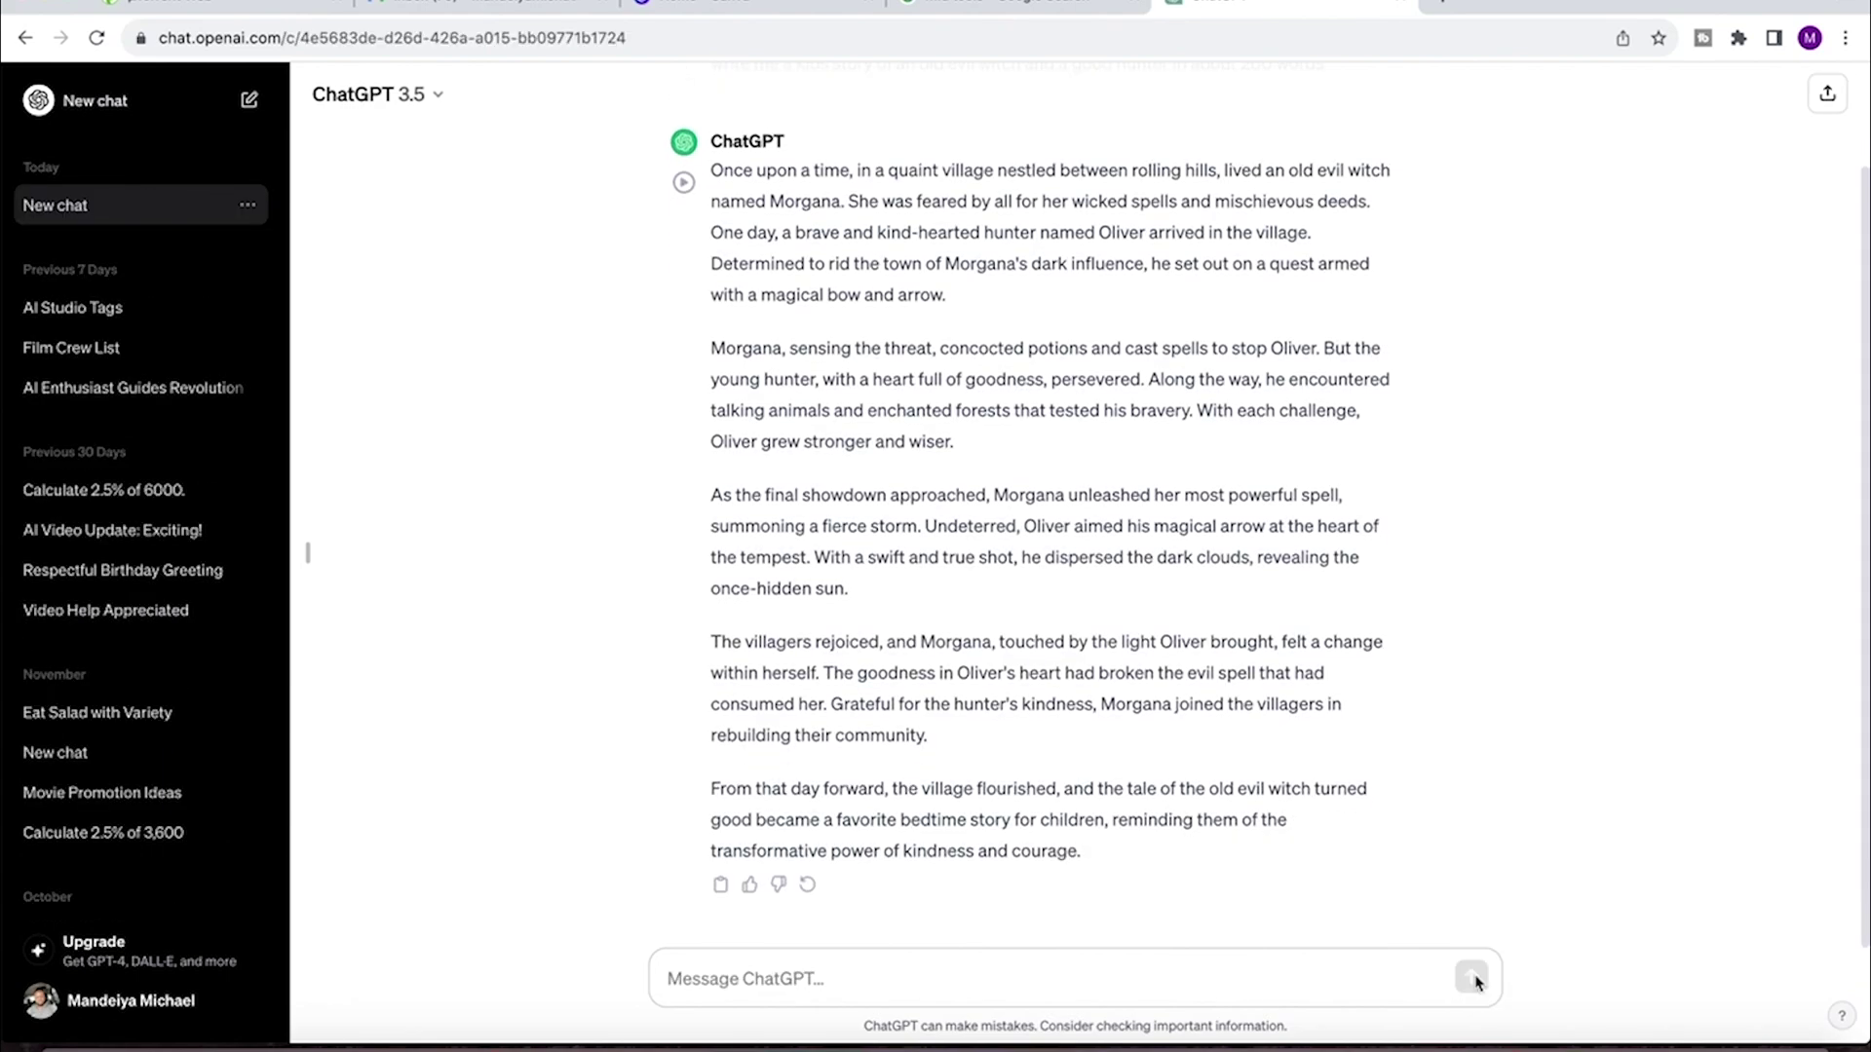
# Step: Read through the story and send the request "write the midjourny prompts to generate images for every sentence for this story"
pyautogui.scroll(2, 1393, 472)
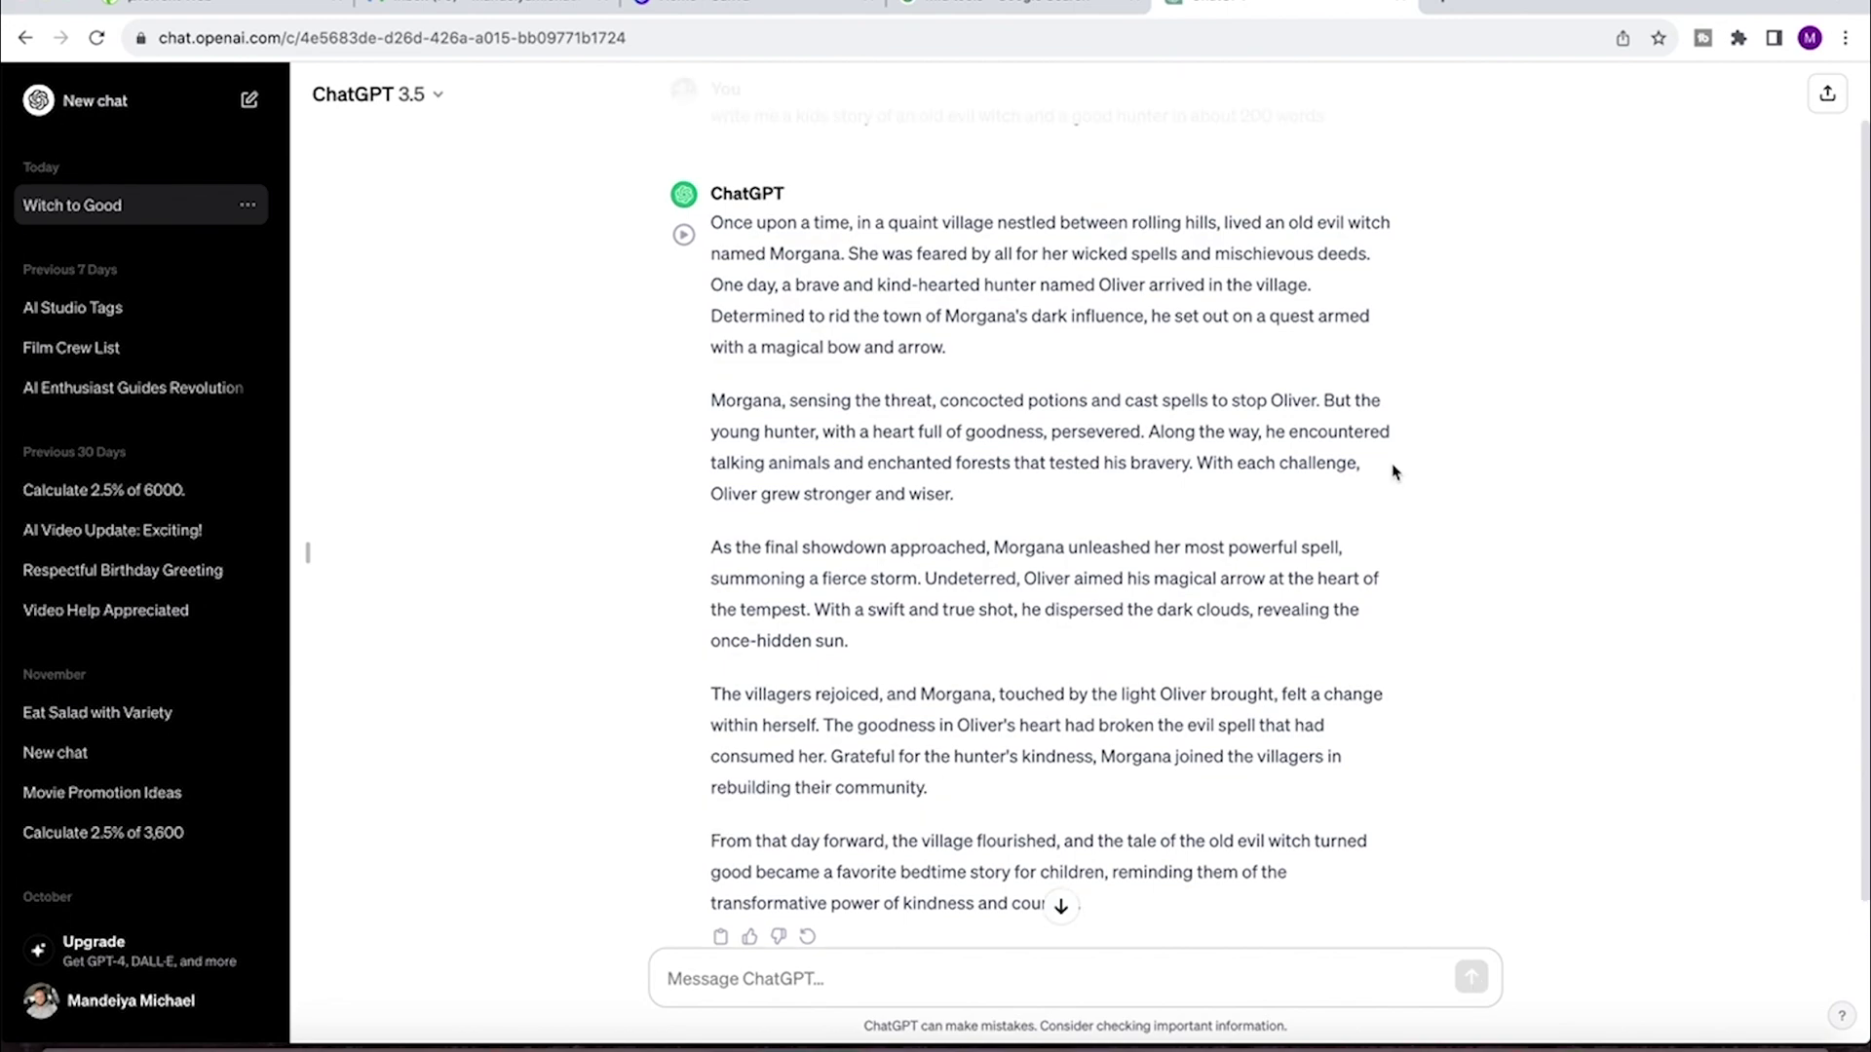
pyautogui.scroll(-2, 1393, 472)
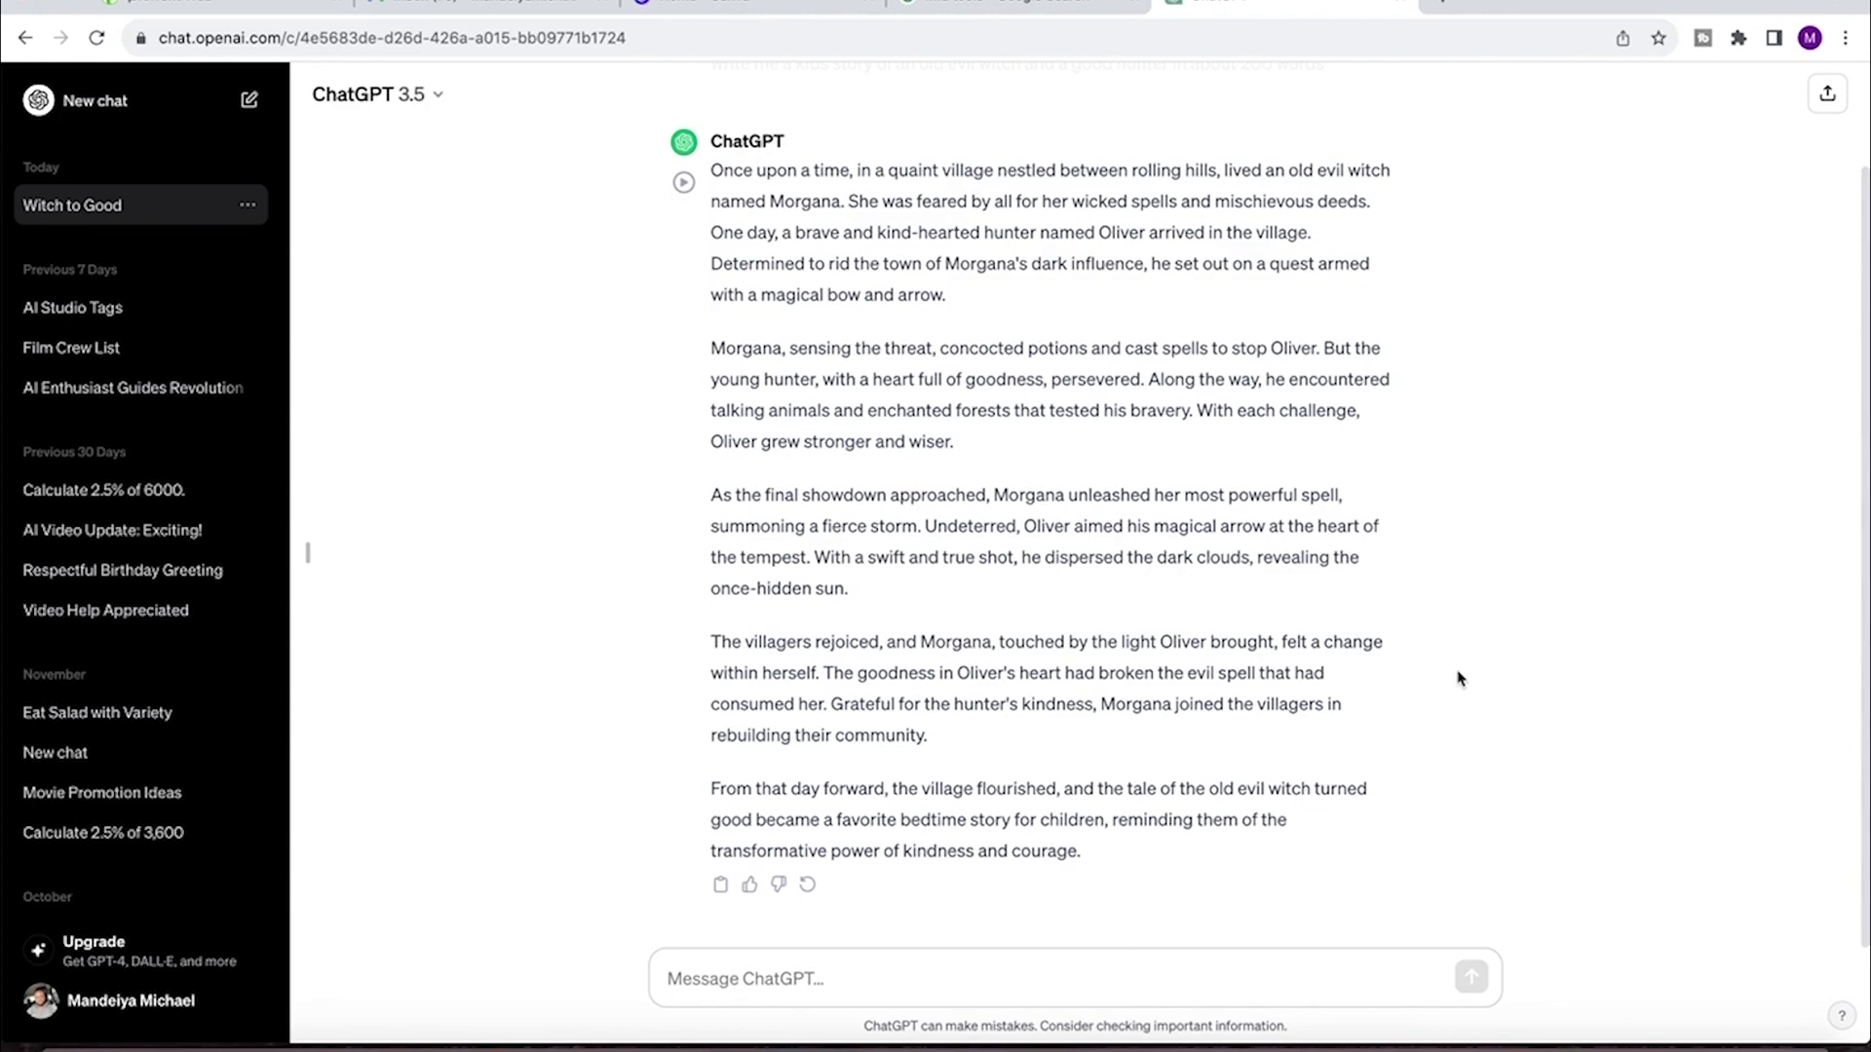
pyautogui.scroll(2, 1458, 678)
pyautogui.scroll(-2, 1459, 678)
pyautogui.write('write the midjourny prompts ')
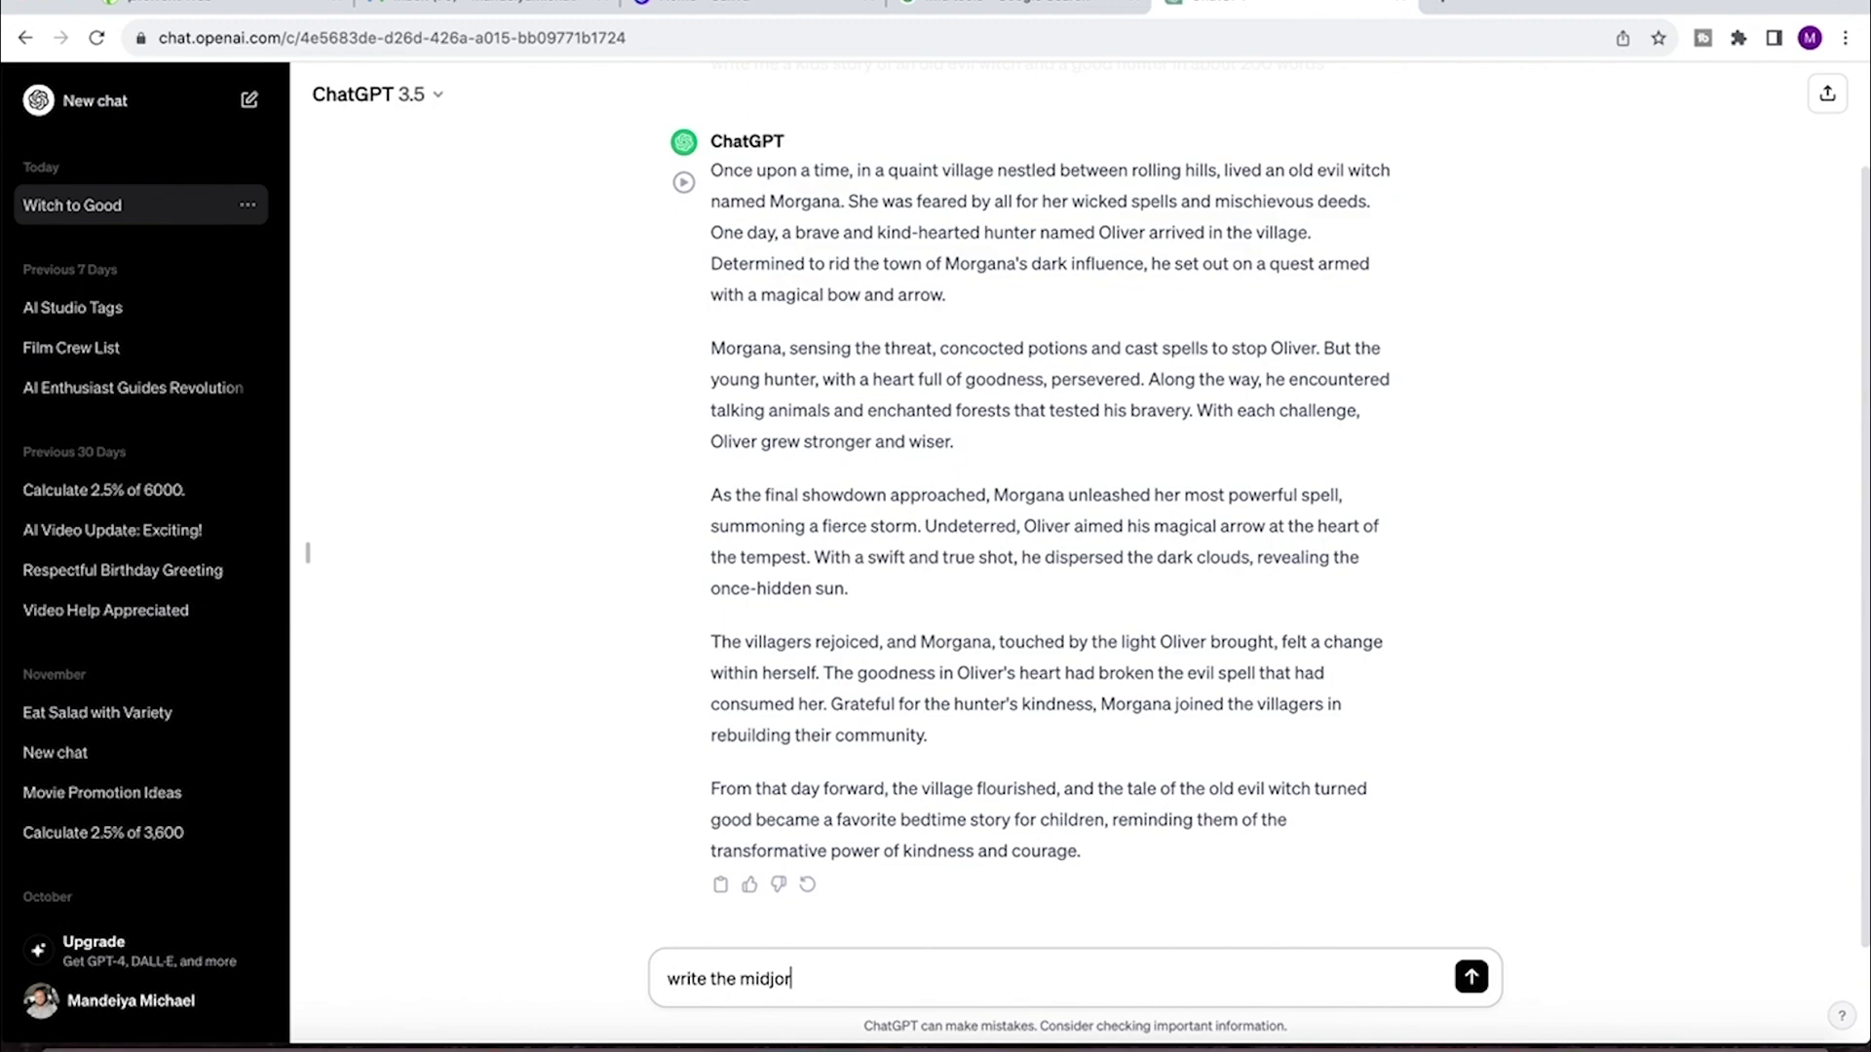
pyautogui.write('to generate')
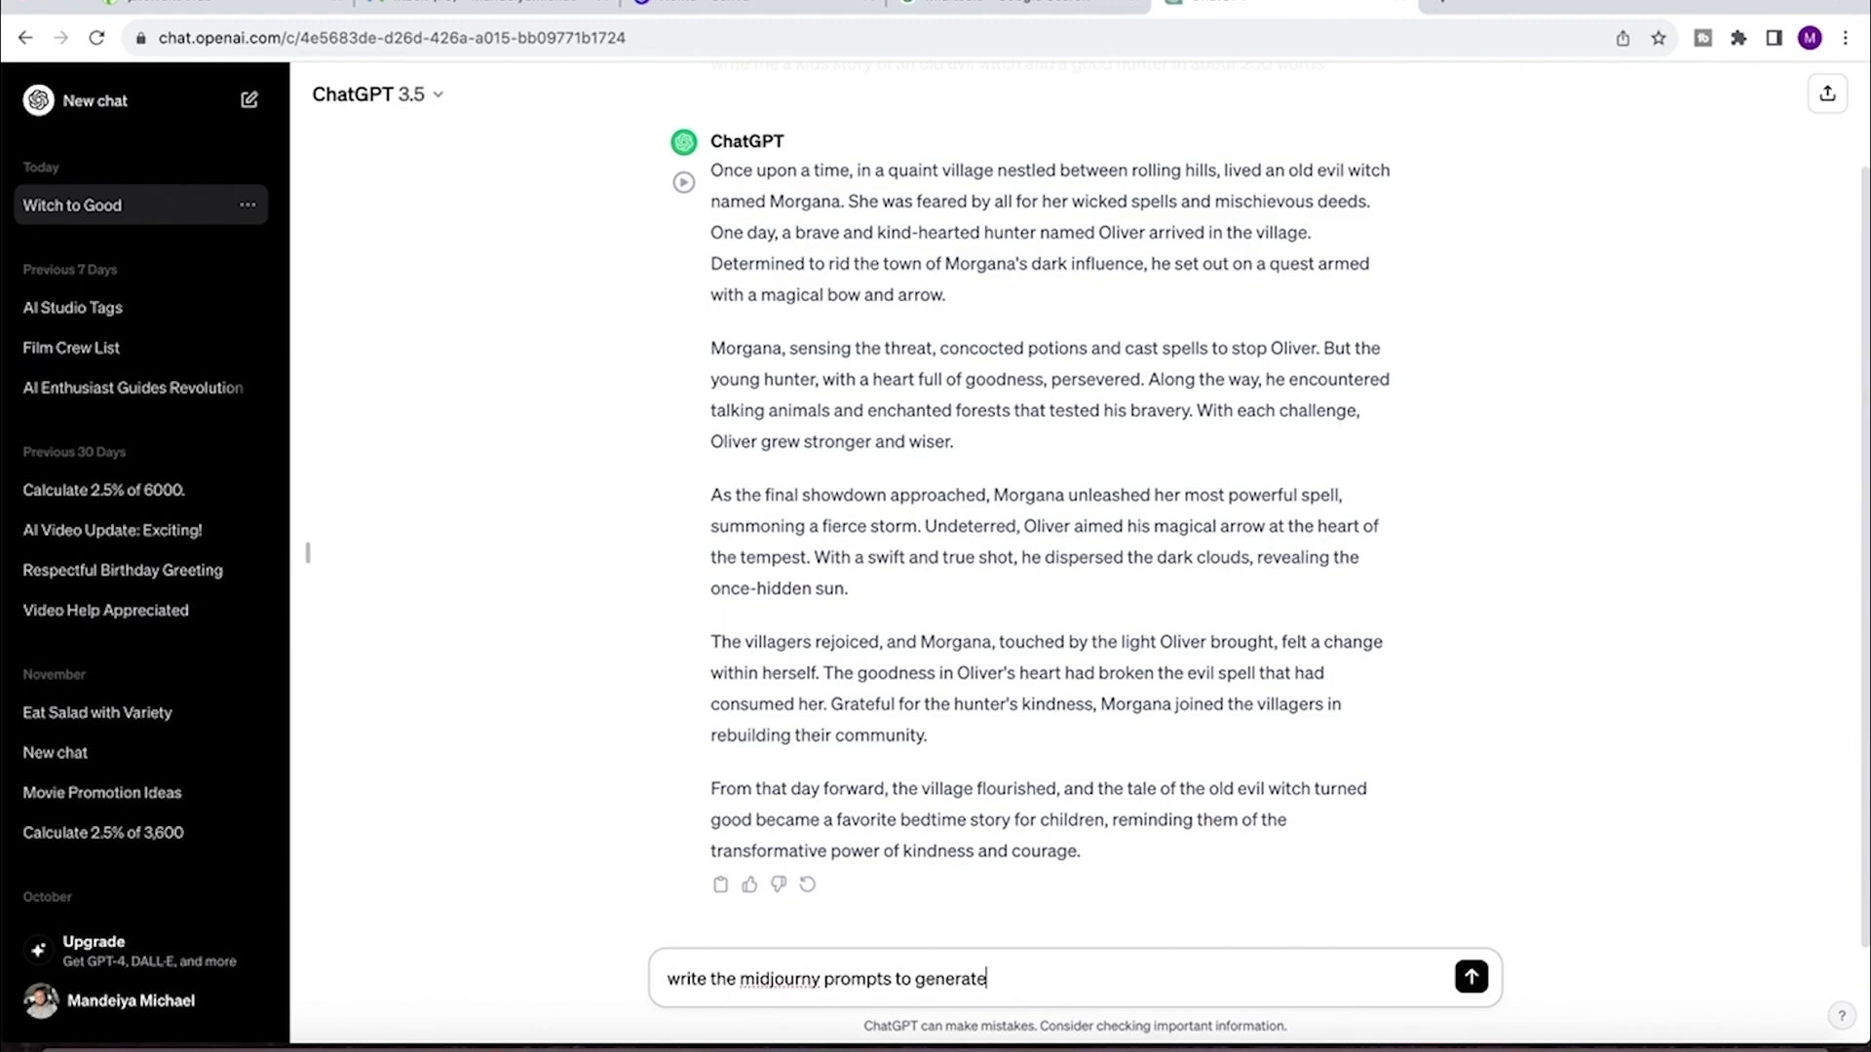
pyautogui.write(' images for every sentence for this story')
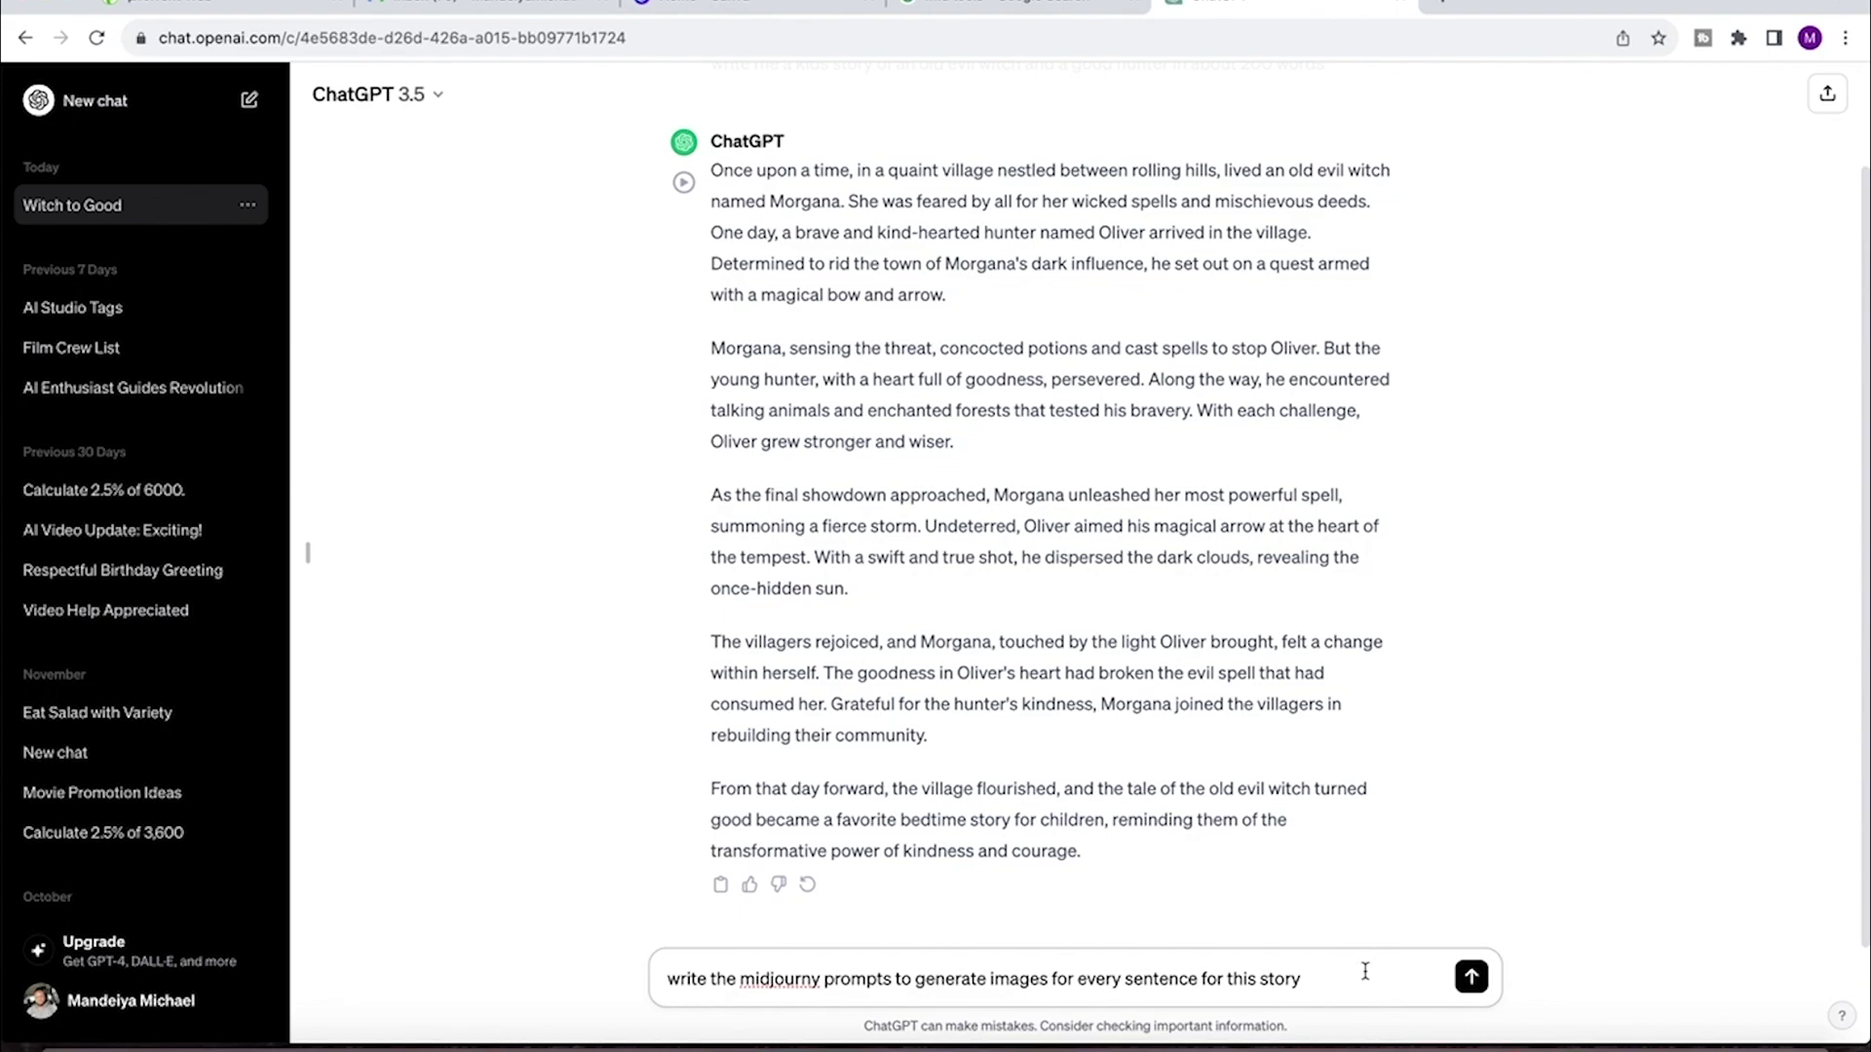
pyautogui.click(1471, 977)
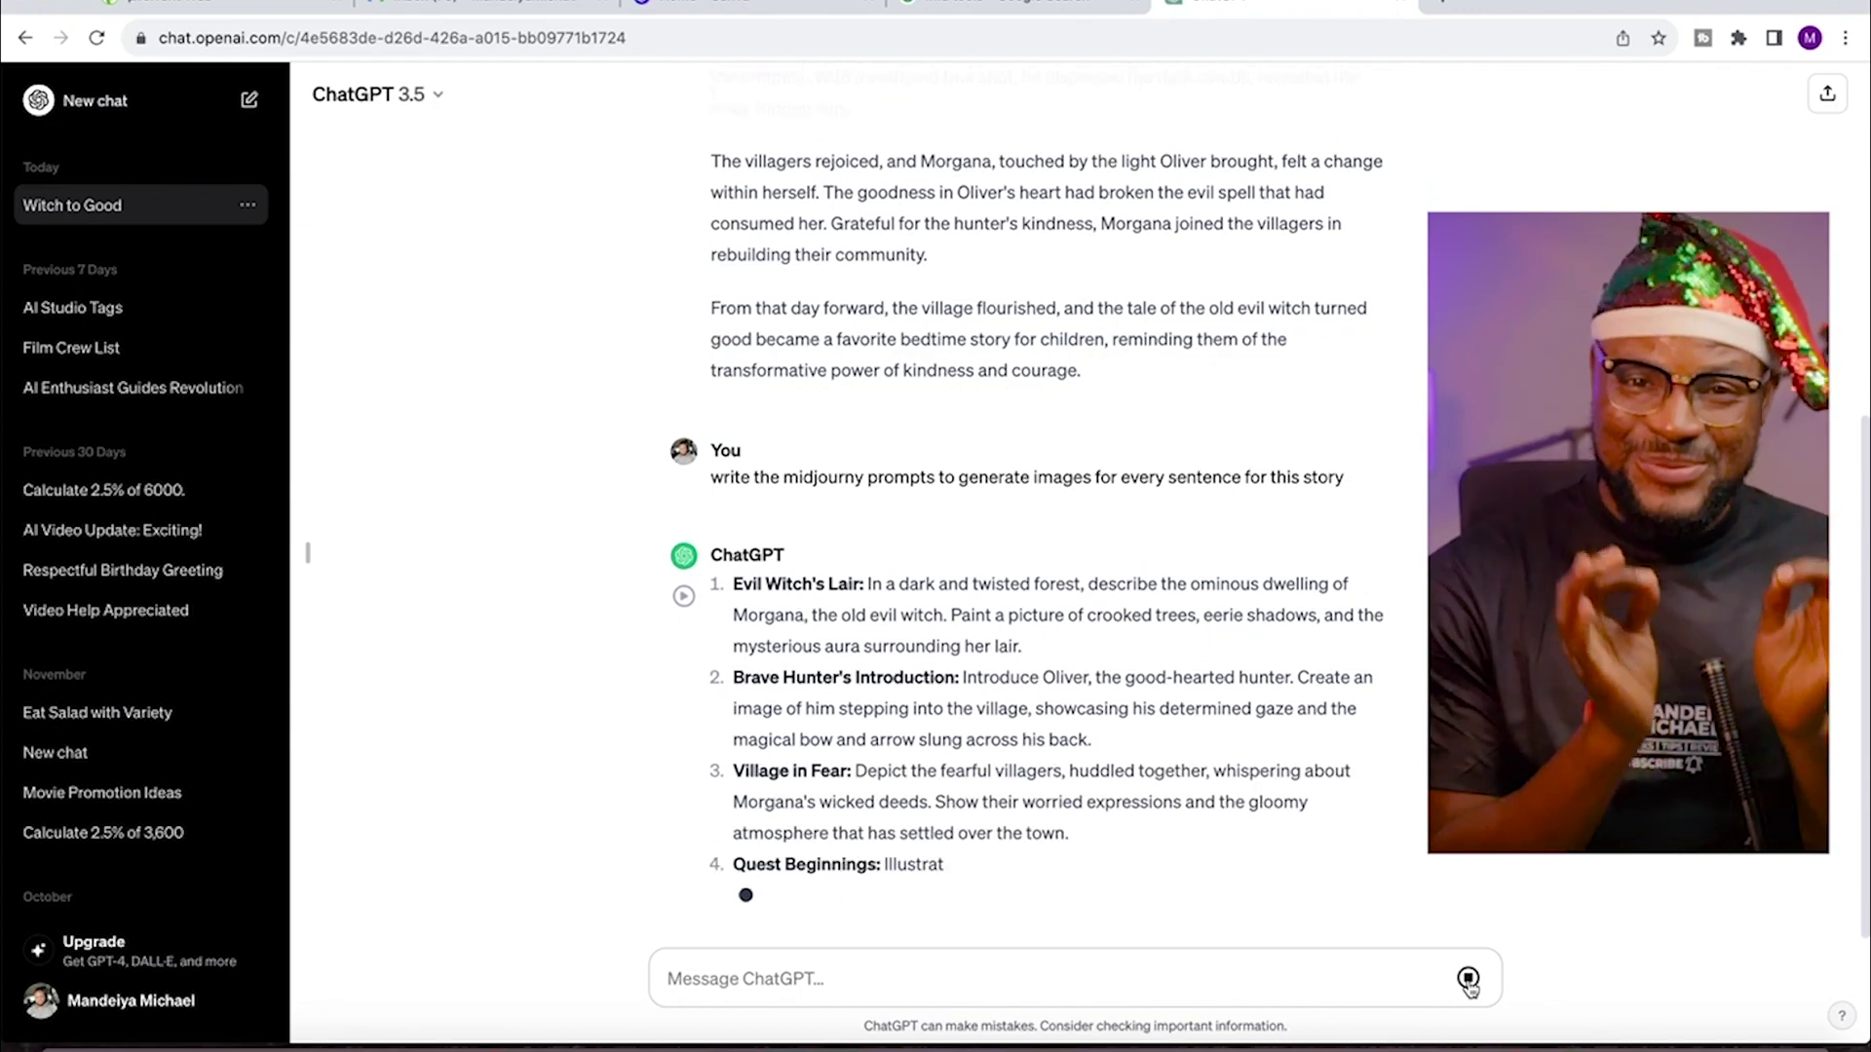
pyautogui.click(1468, 979)
# Step: Review the generated list of image prompts for the witch and hunter story
pyautogui.scroll(3, 1027, 532)
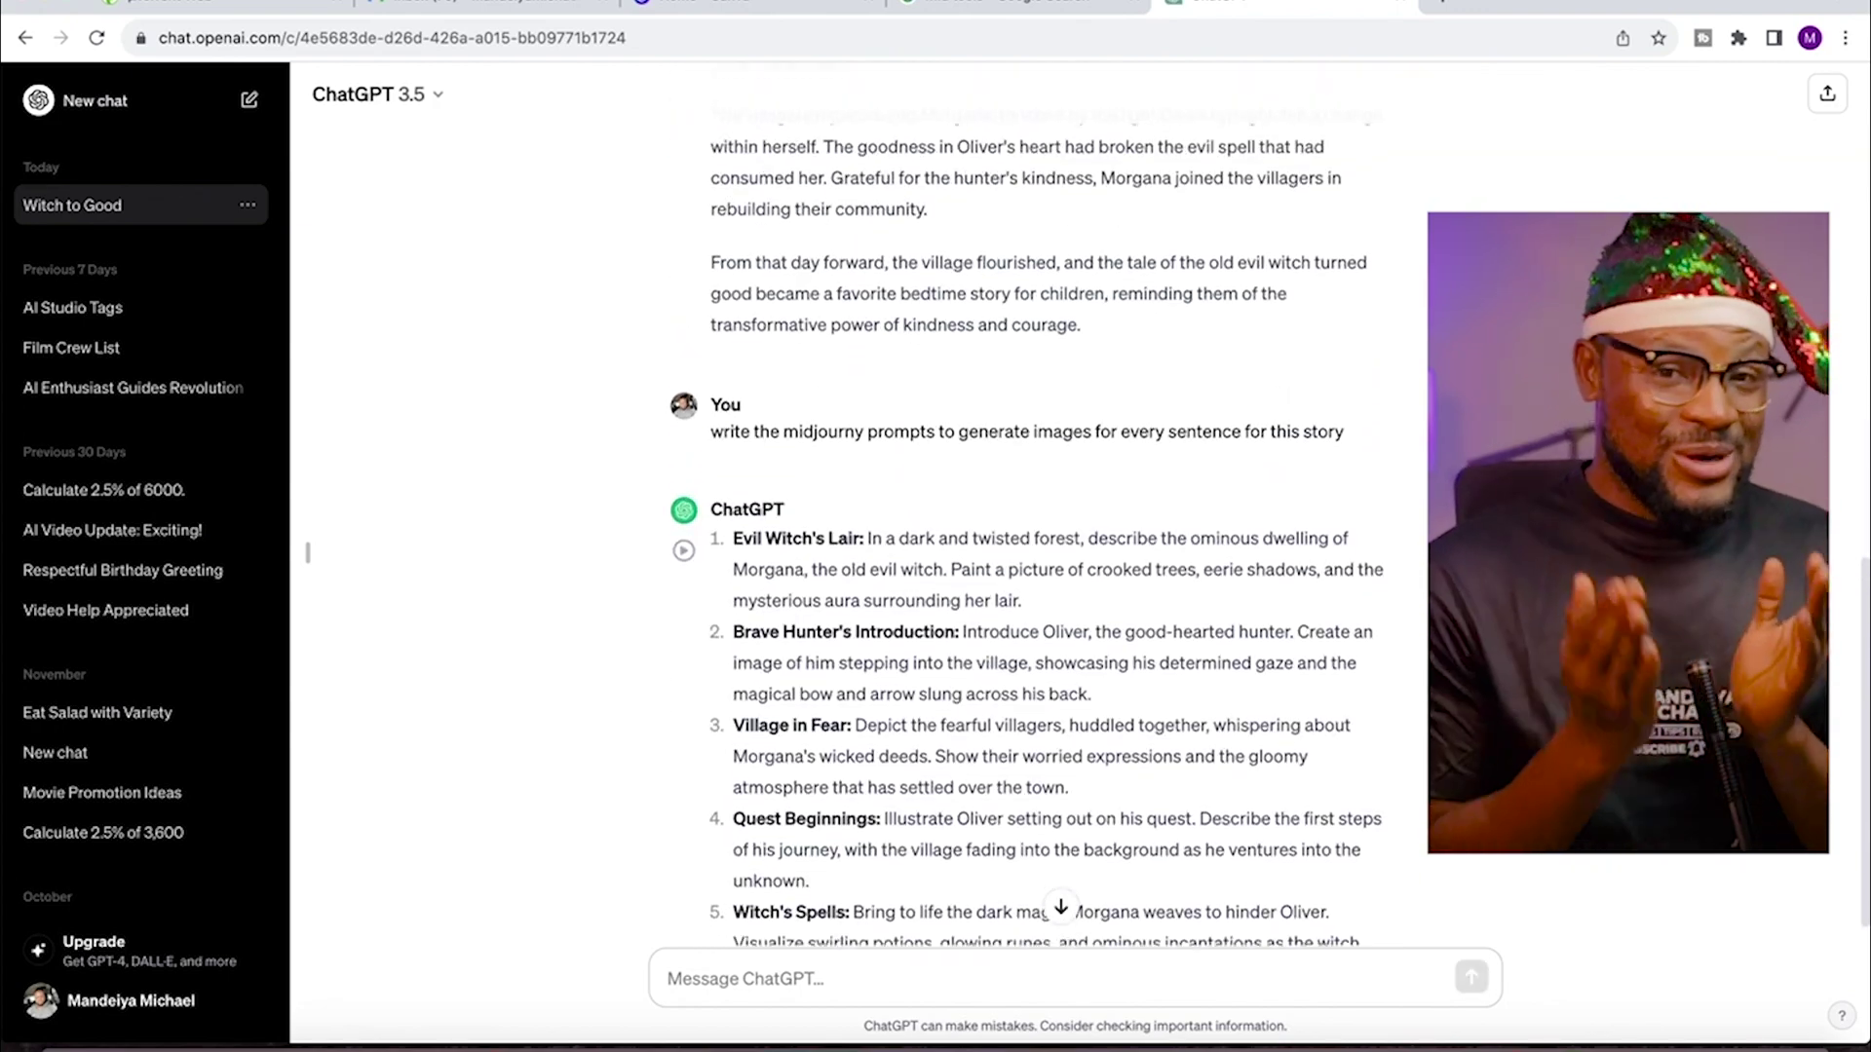
pyautogui.scroll(-6, 1027, 532)
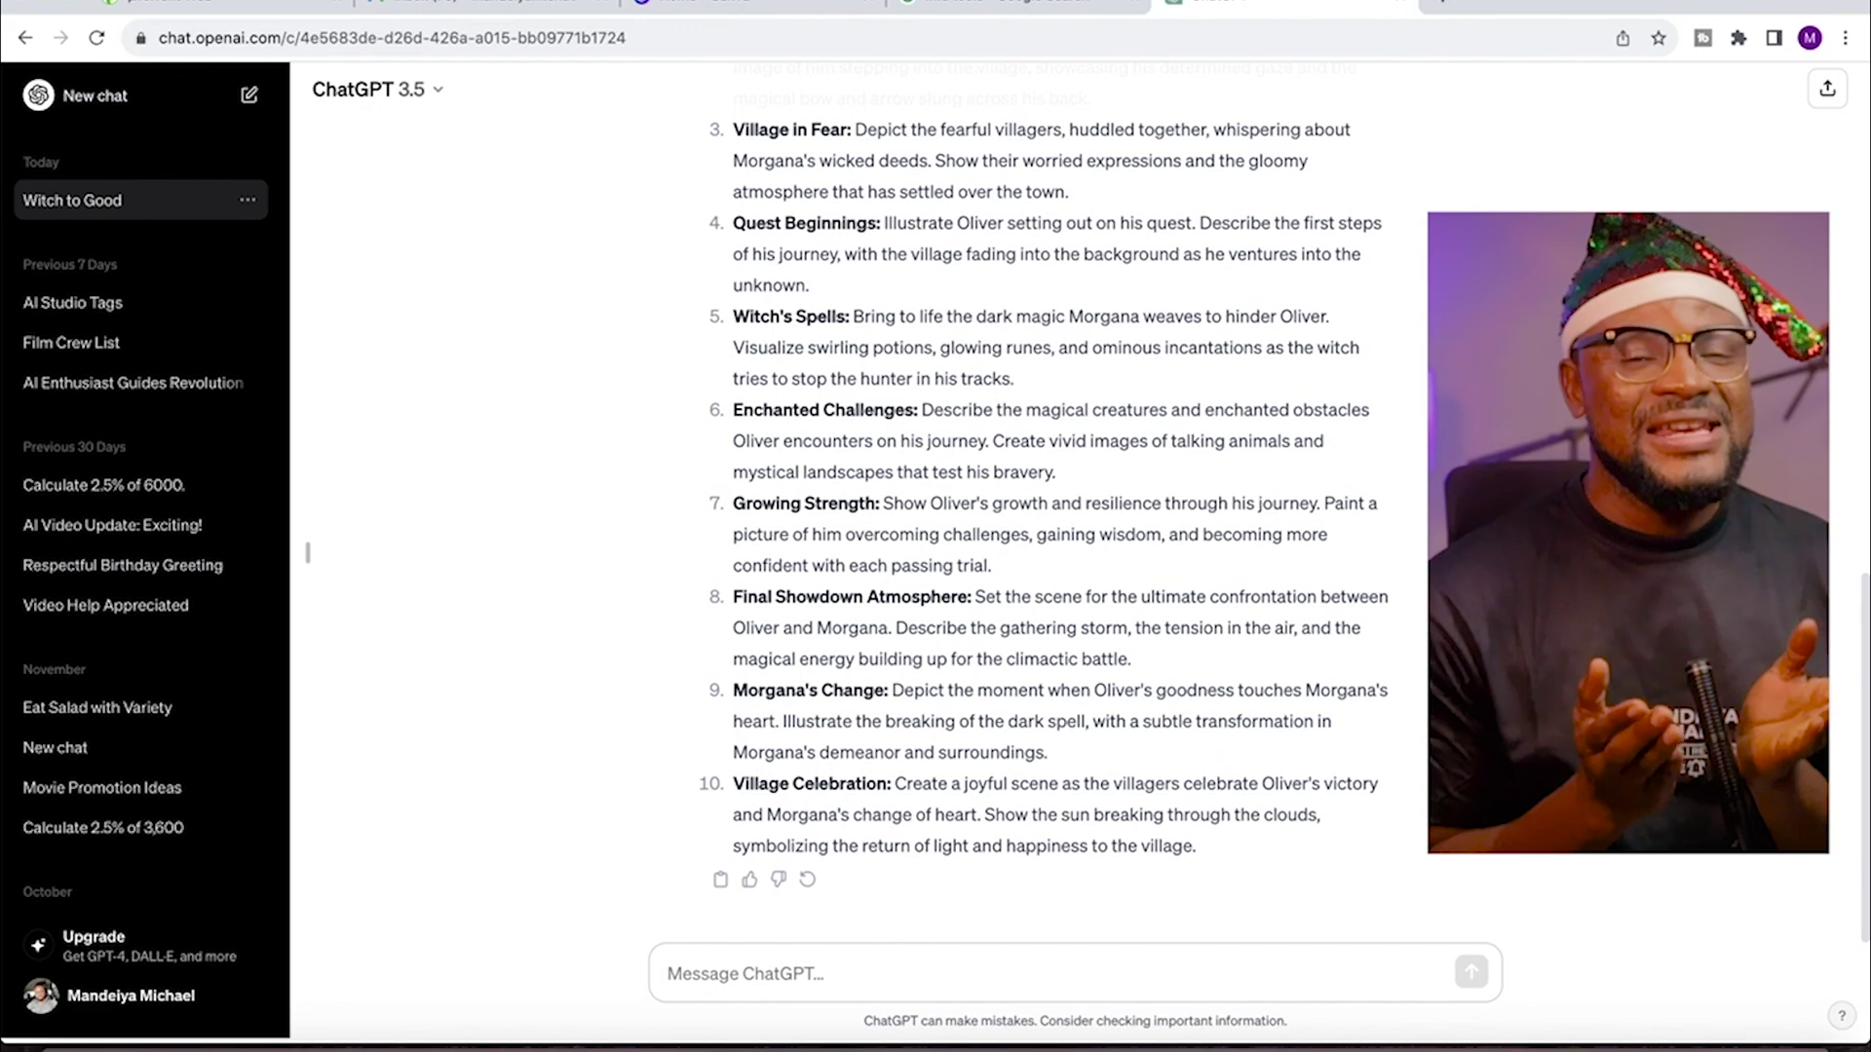
pyautogui.scroll(3, 1029, 532)
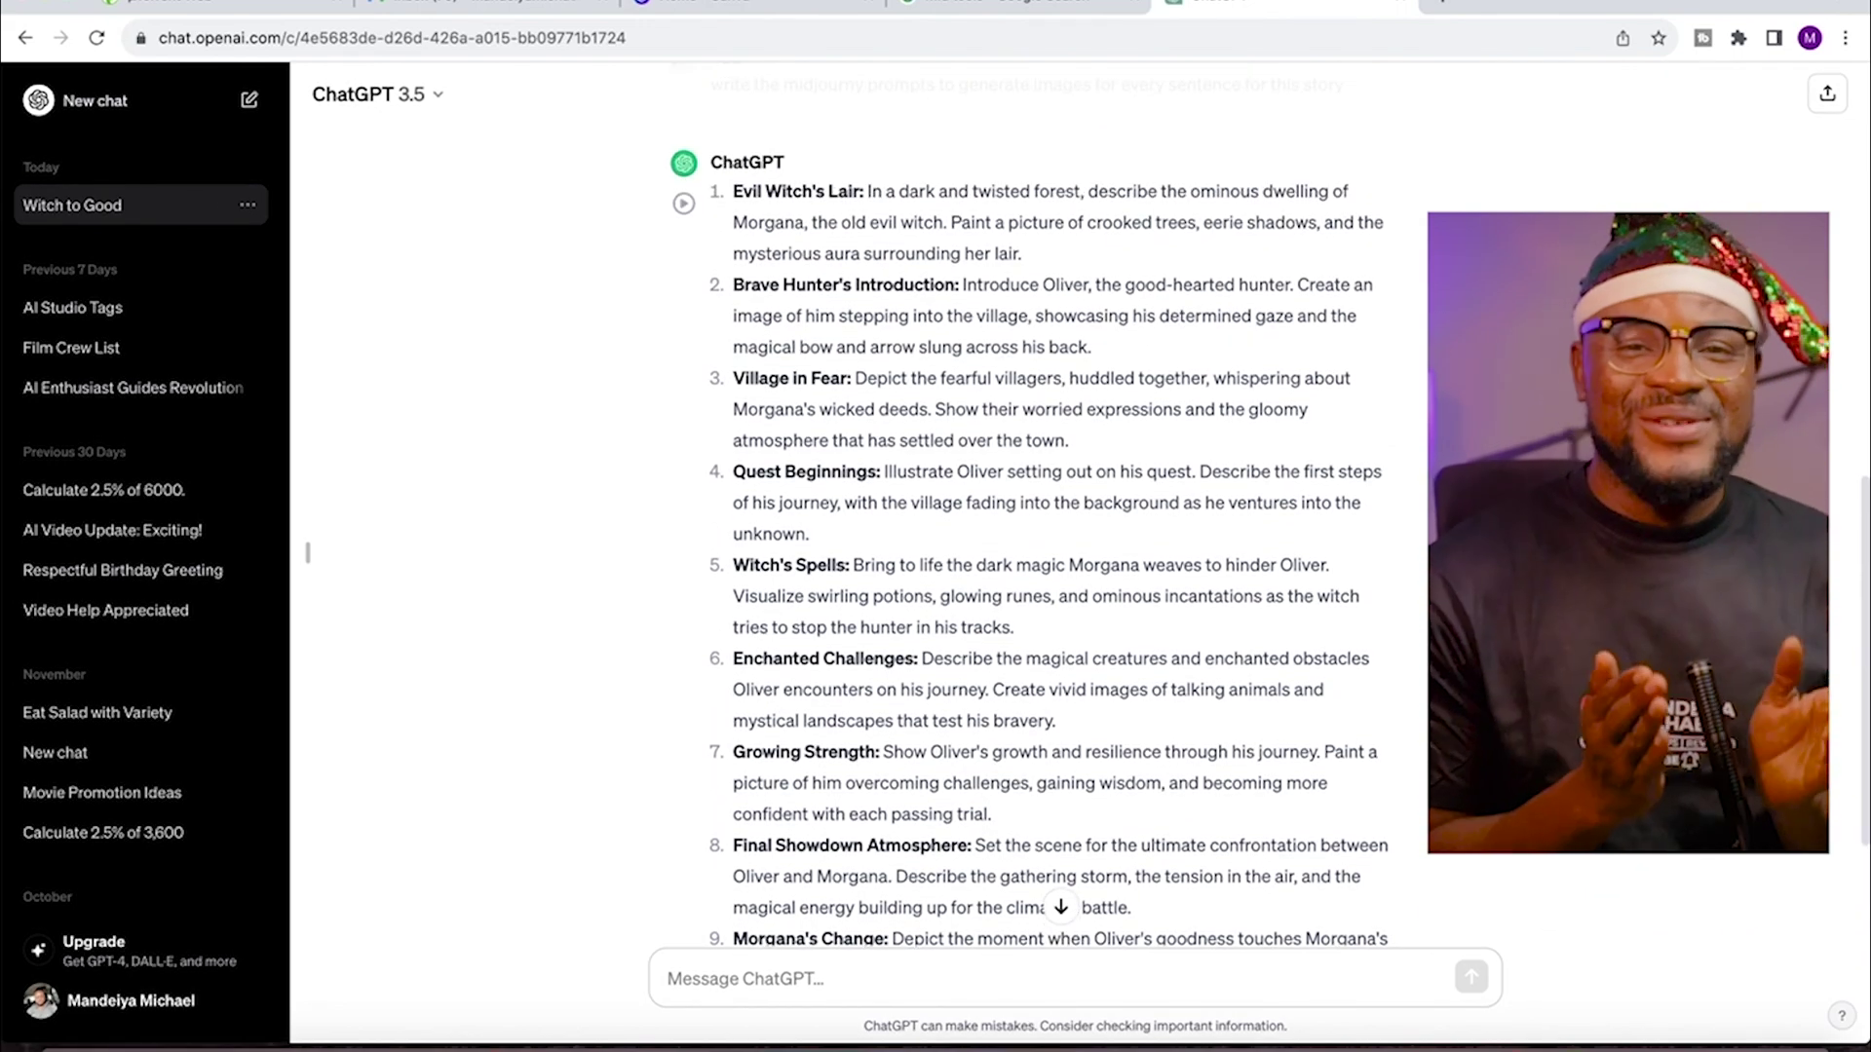
pyautogui.scroll(-1, 1029, 532)
pyautogui.scroll(3, 1029, 532)
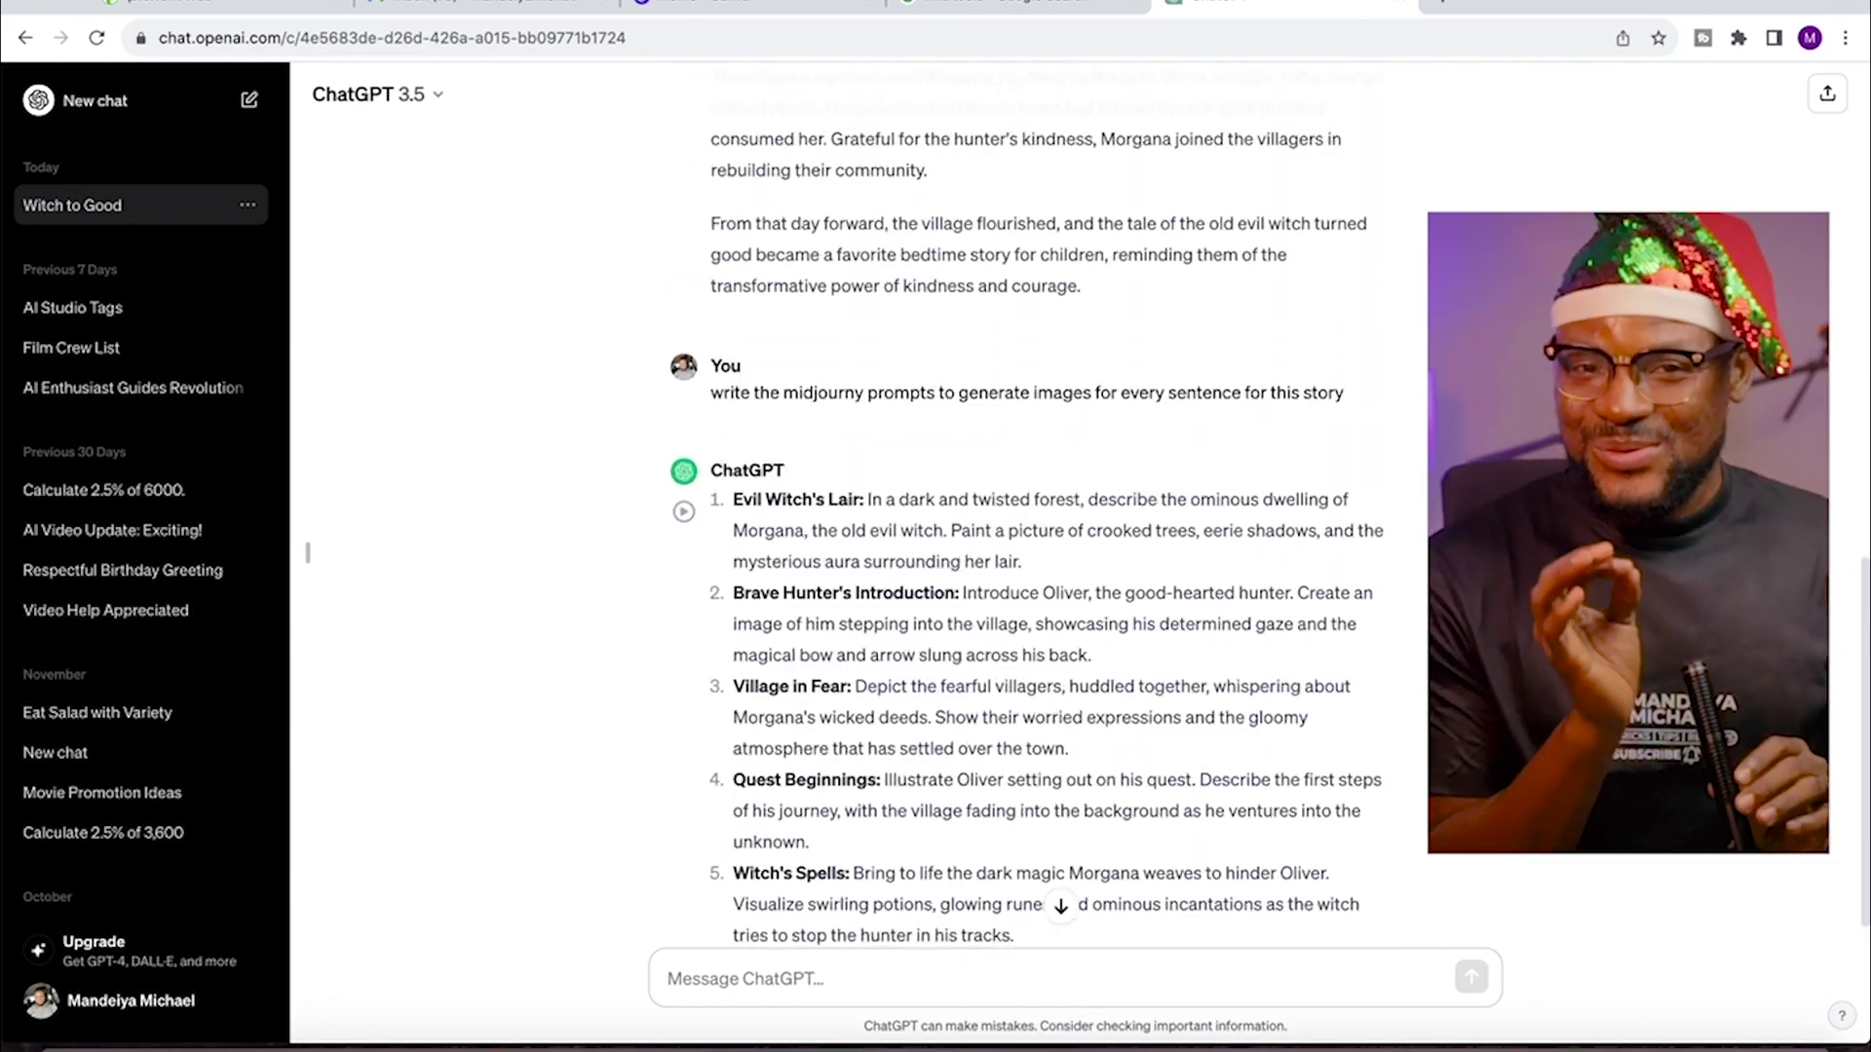
pyautogui.scroll(-5, 1029, 532)
pyautogui.scroll(-2, 1028, 532)
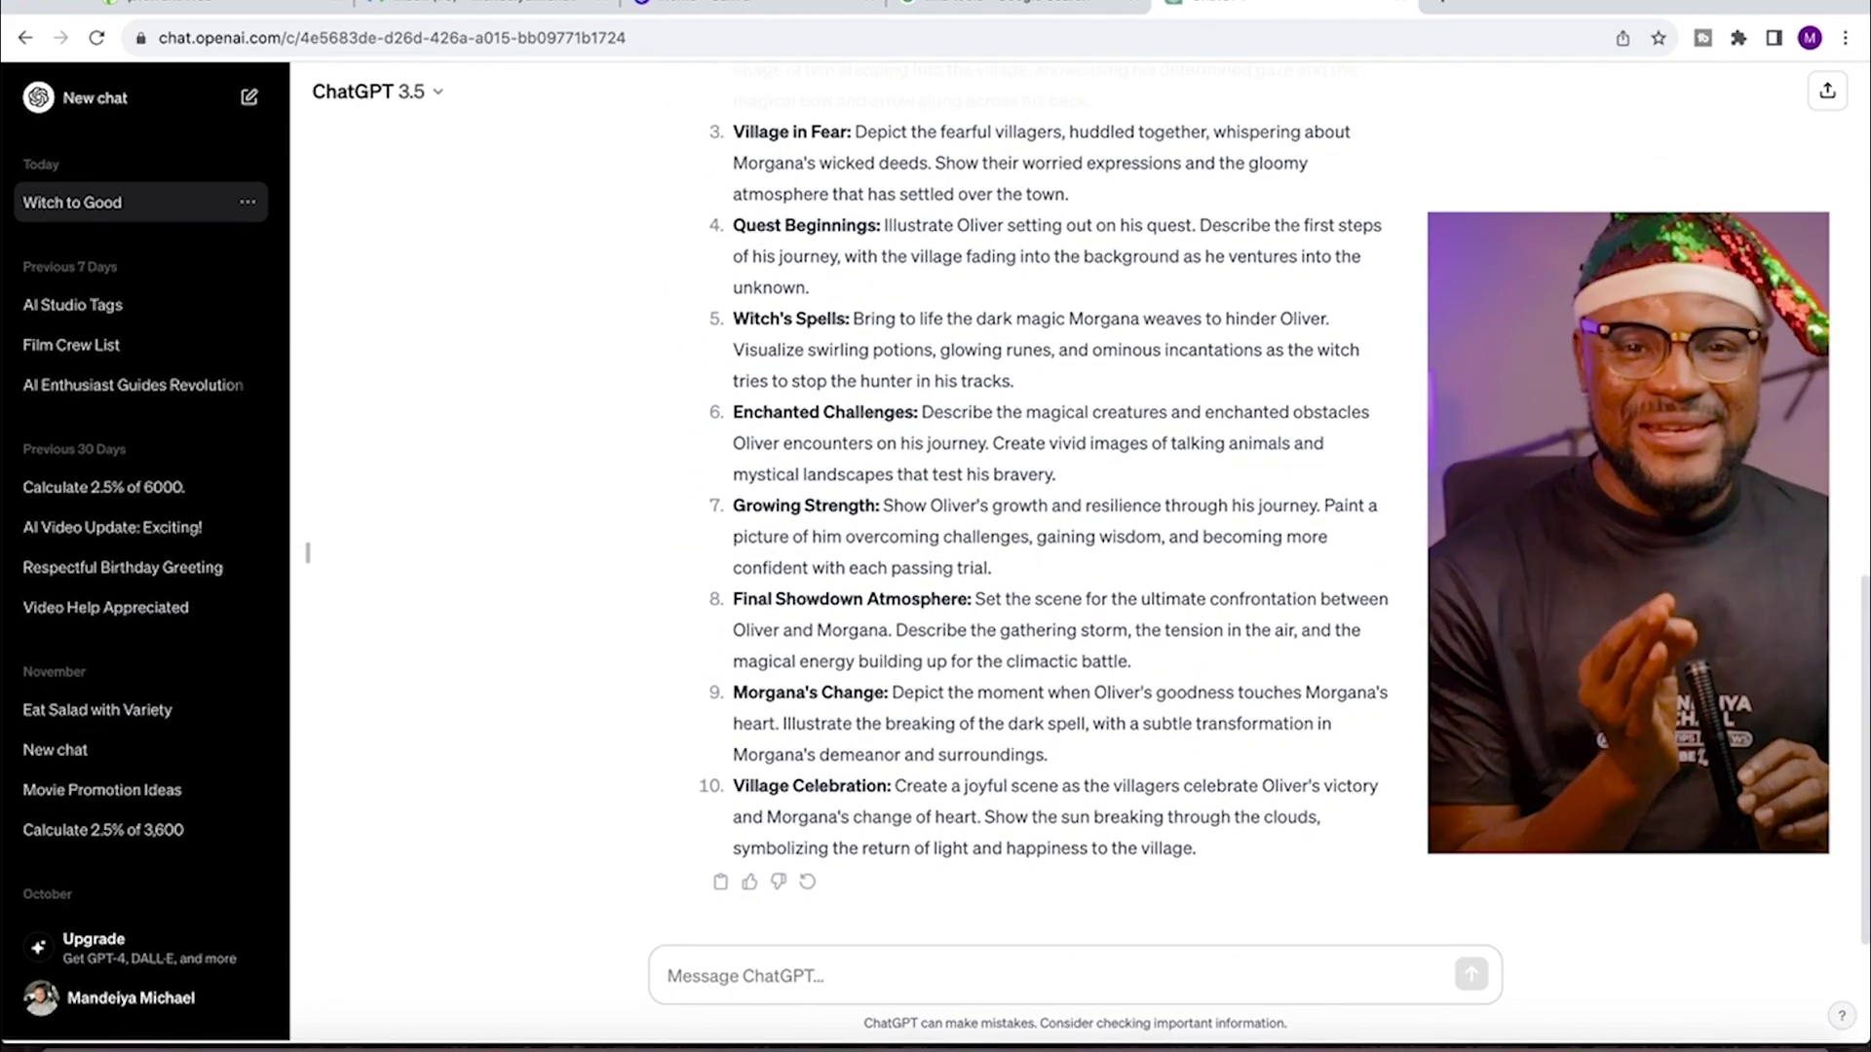
pyautogui.scroll(2, 1029, 532)
pyautogui.scroll(1, 1029, 532)
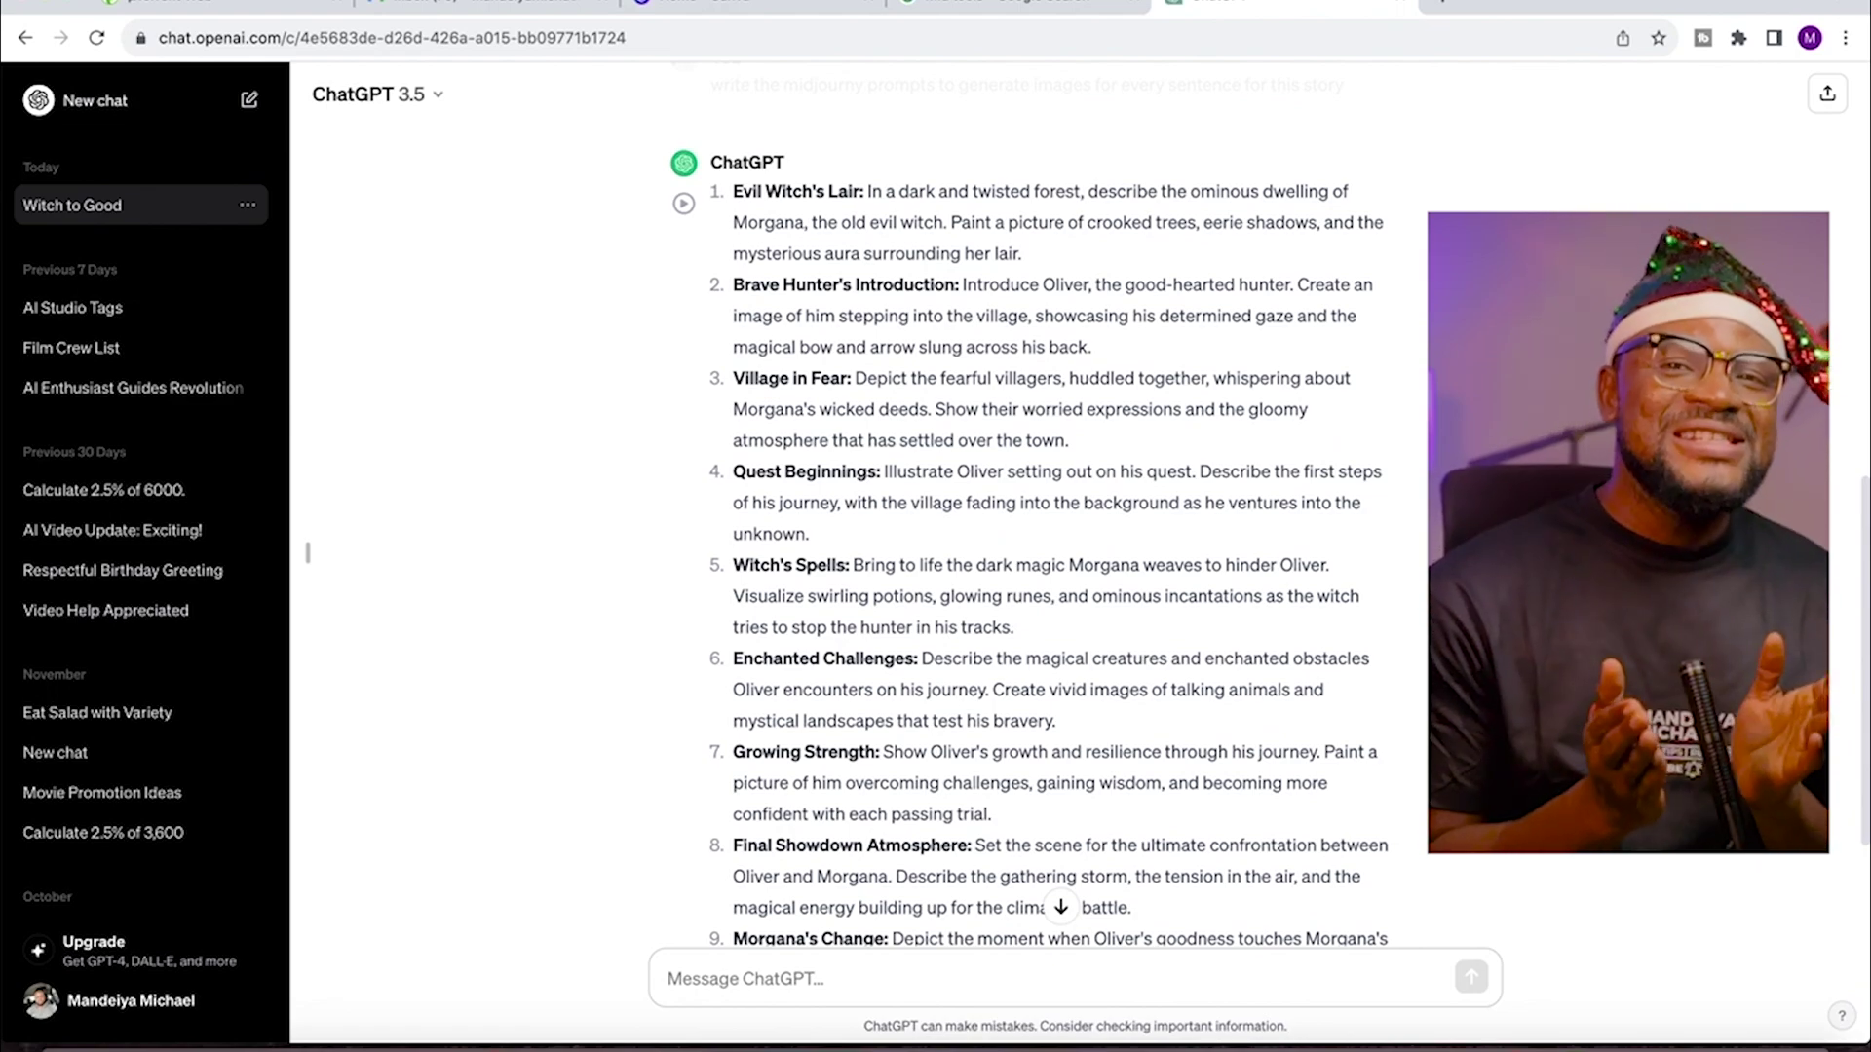
pyautogui.scroll(8, 1502, 854)
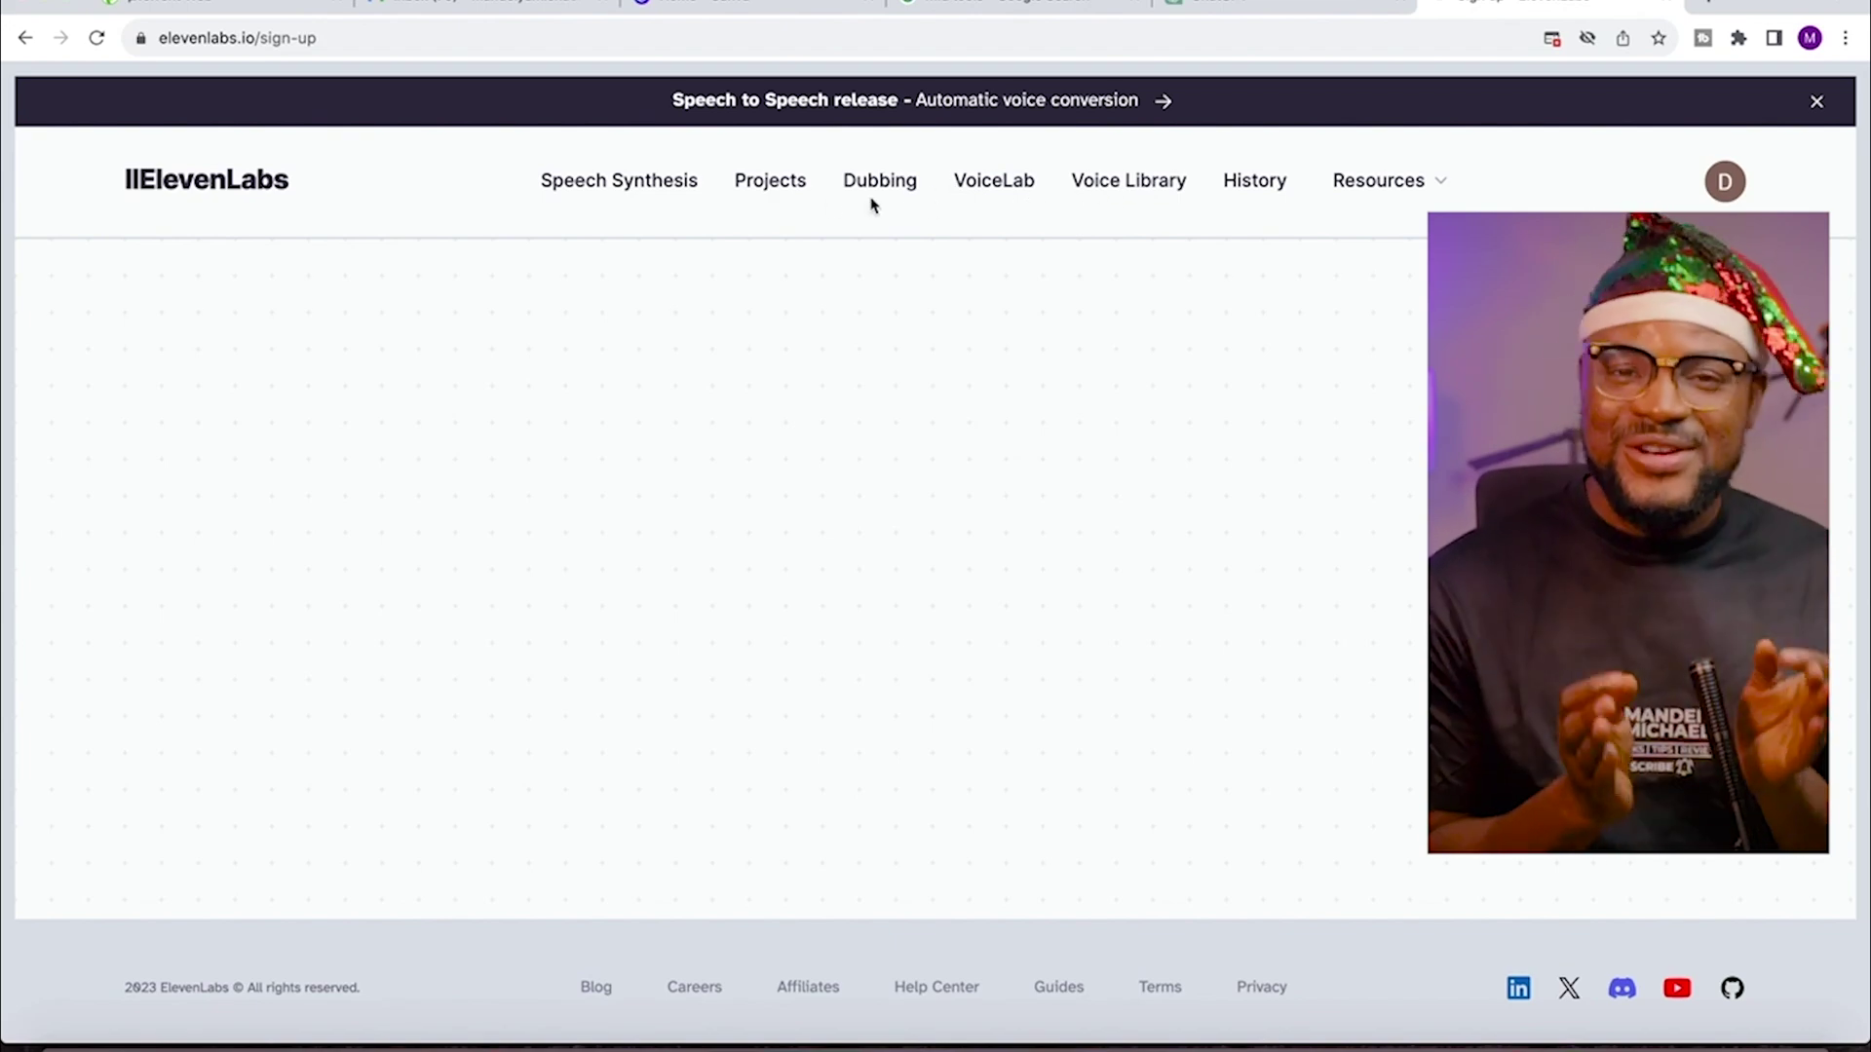
# Step: Switch to ElevenLabs, open Speech Synthesis and look over its task, settings and text sections
pyautogui.click(644, 186)
pyautogui.scroll(-4, 1069, 435)
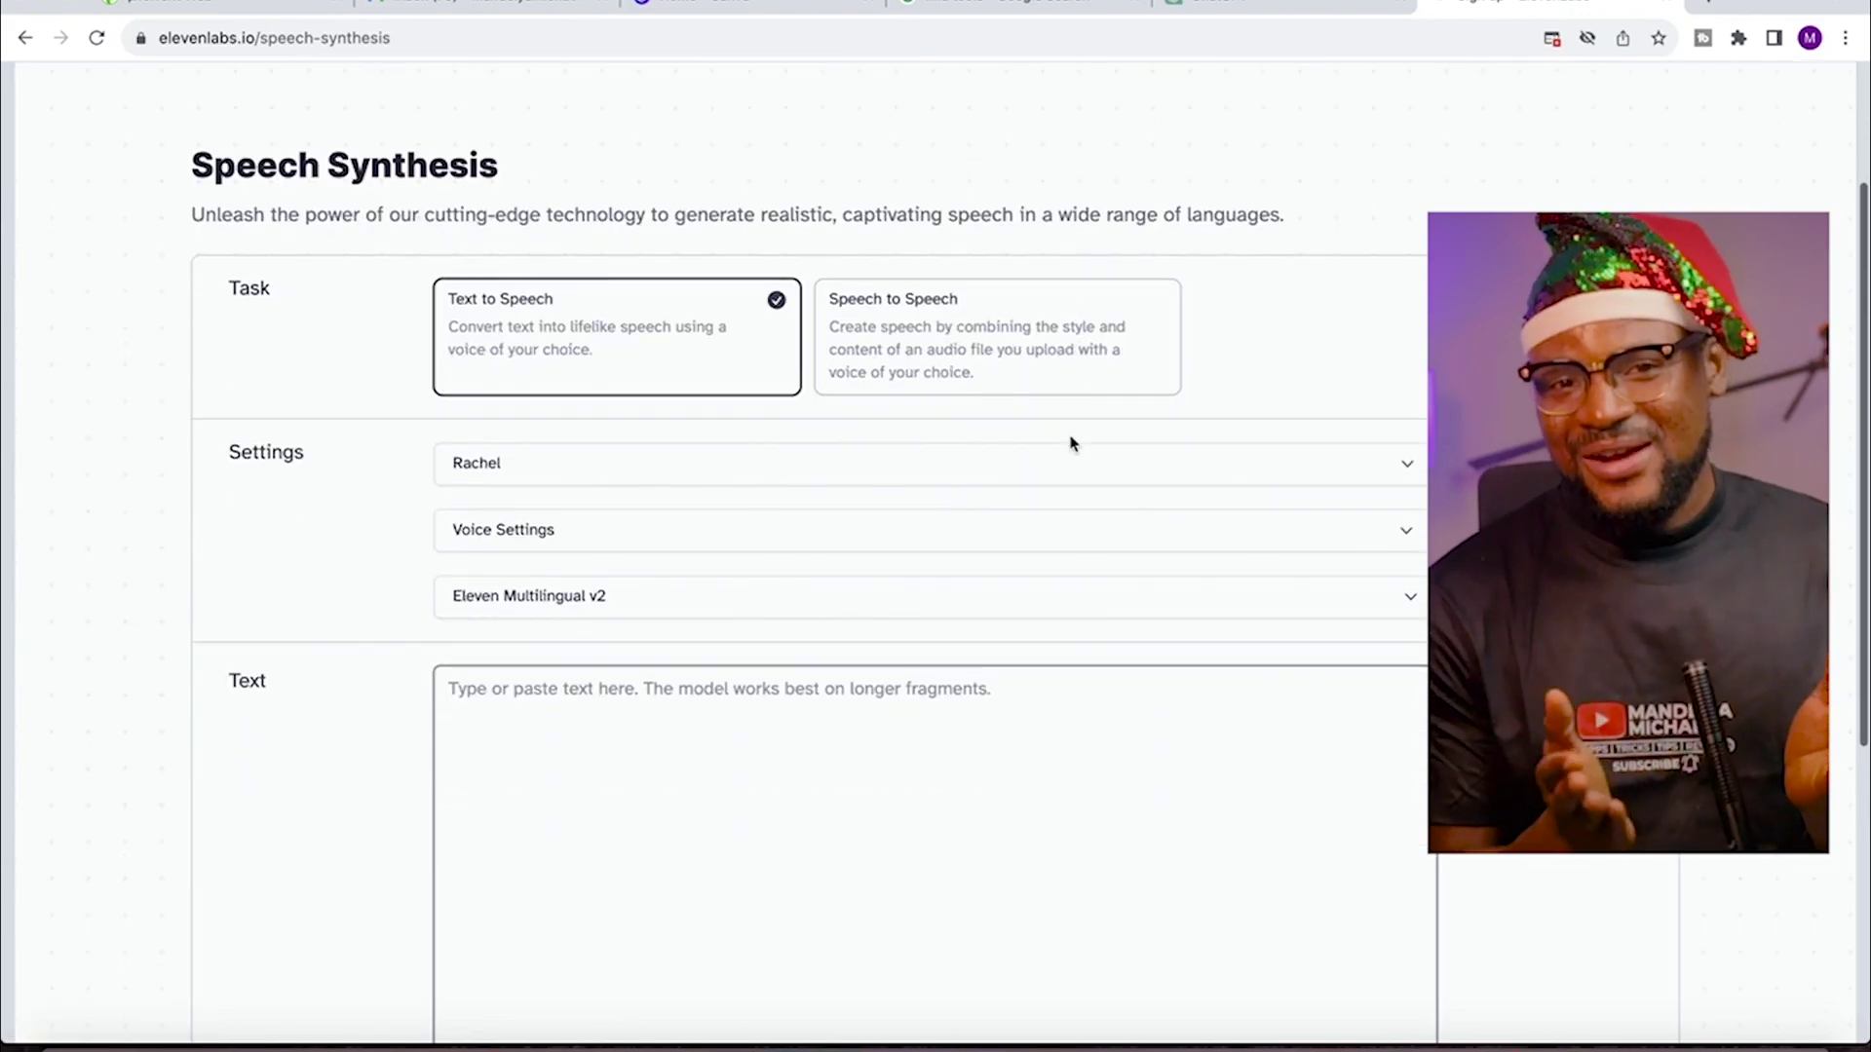
pyautogui.scroll(2, 1073, 445)
pyautogui.scroll(-2, 1069, 438)
pyautogui.scroll(2, 1069, 440)
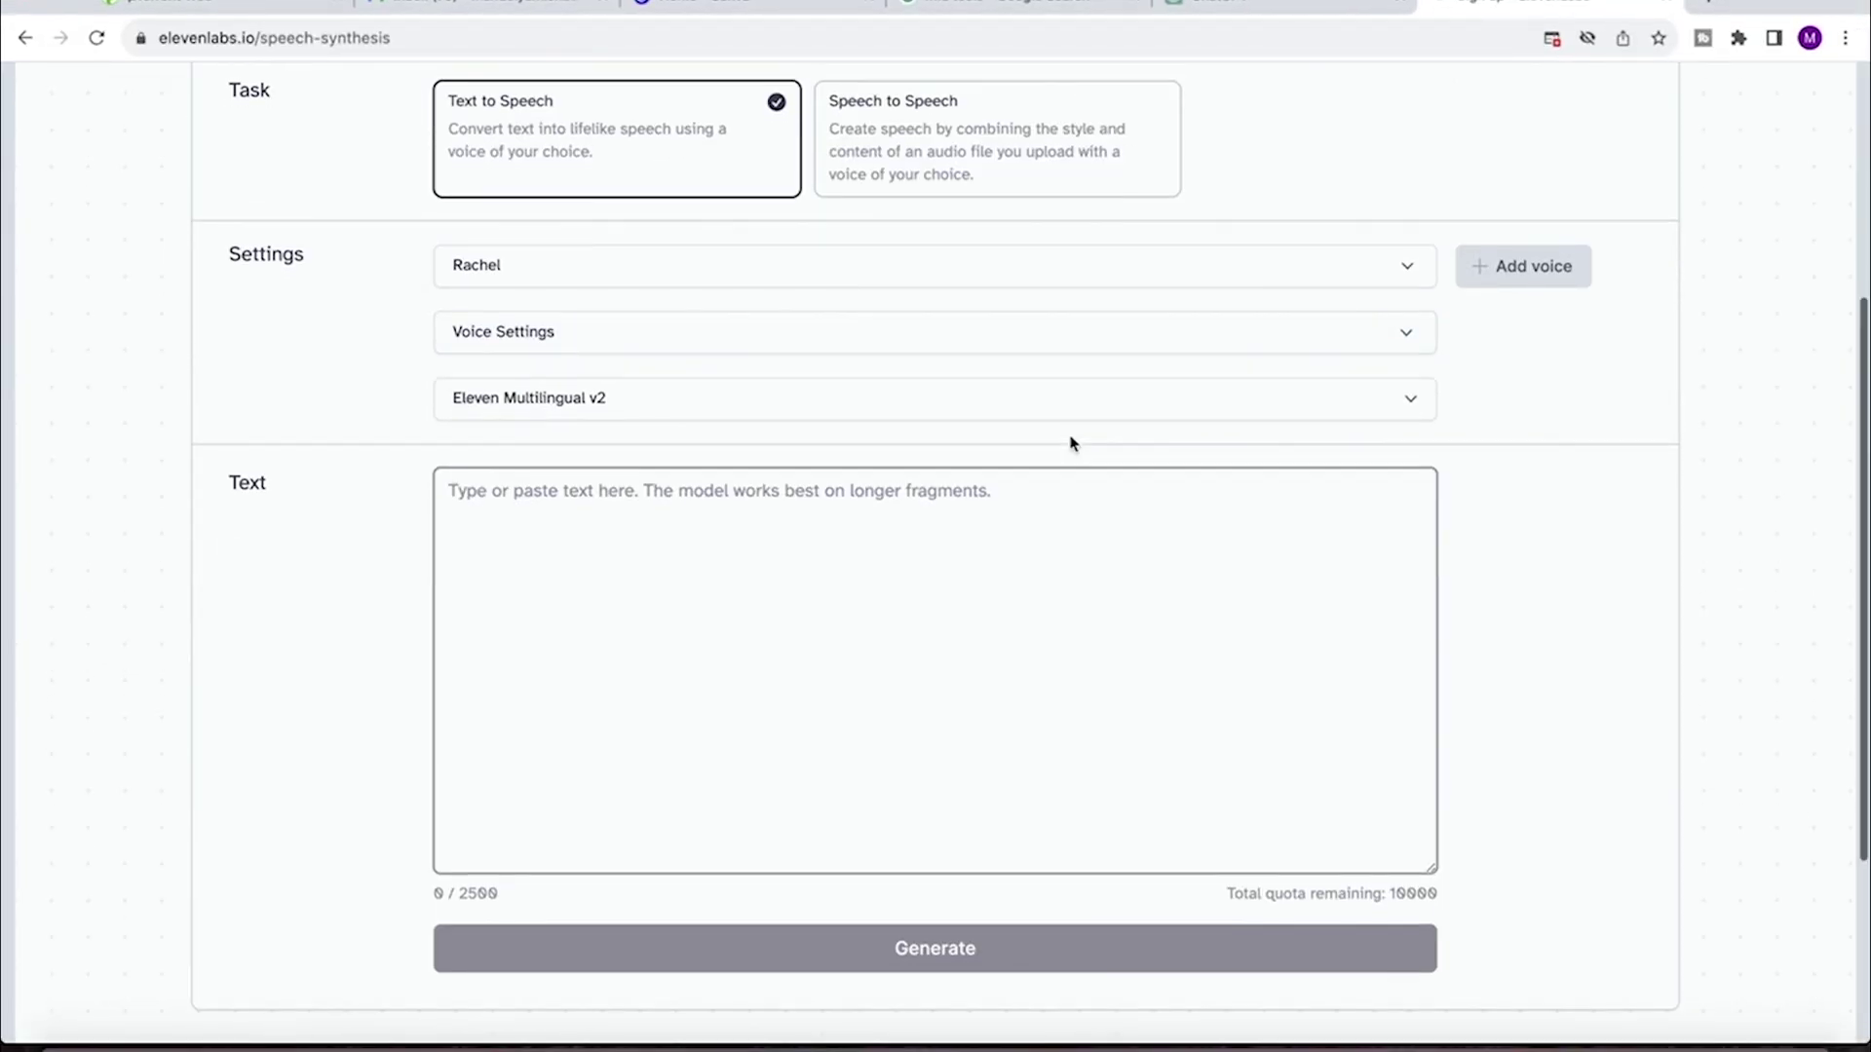
pyautogui.scroll(3, 797, 383)
pyautogui.scroll(-8, 793, 380)
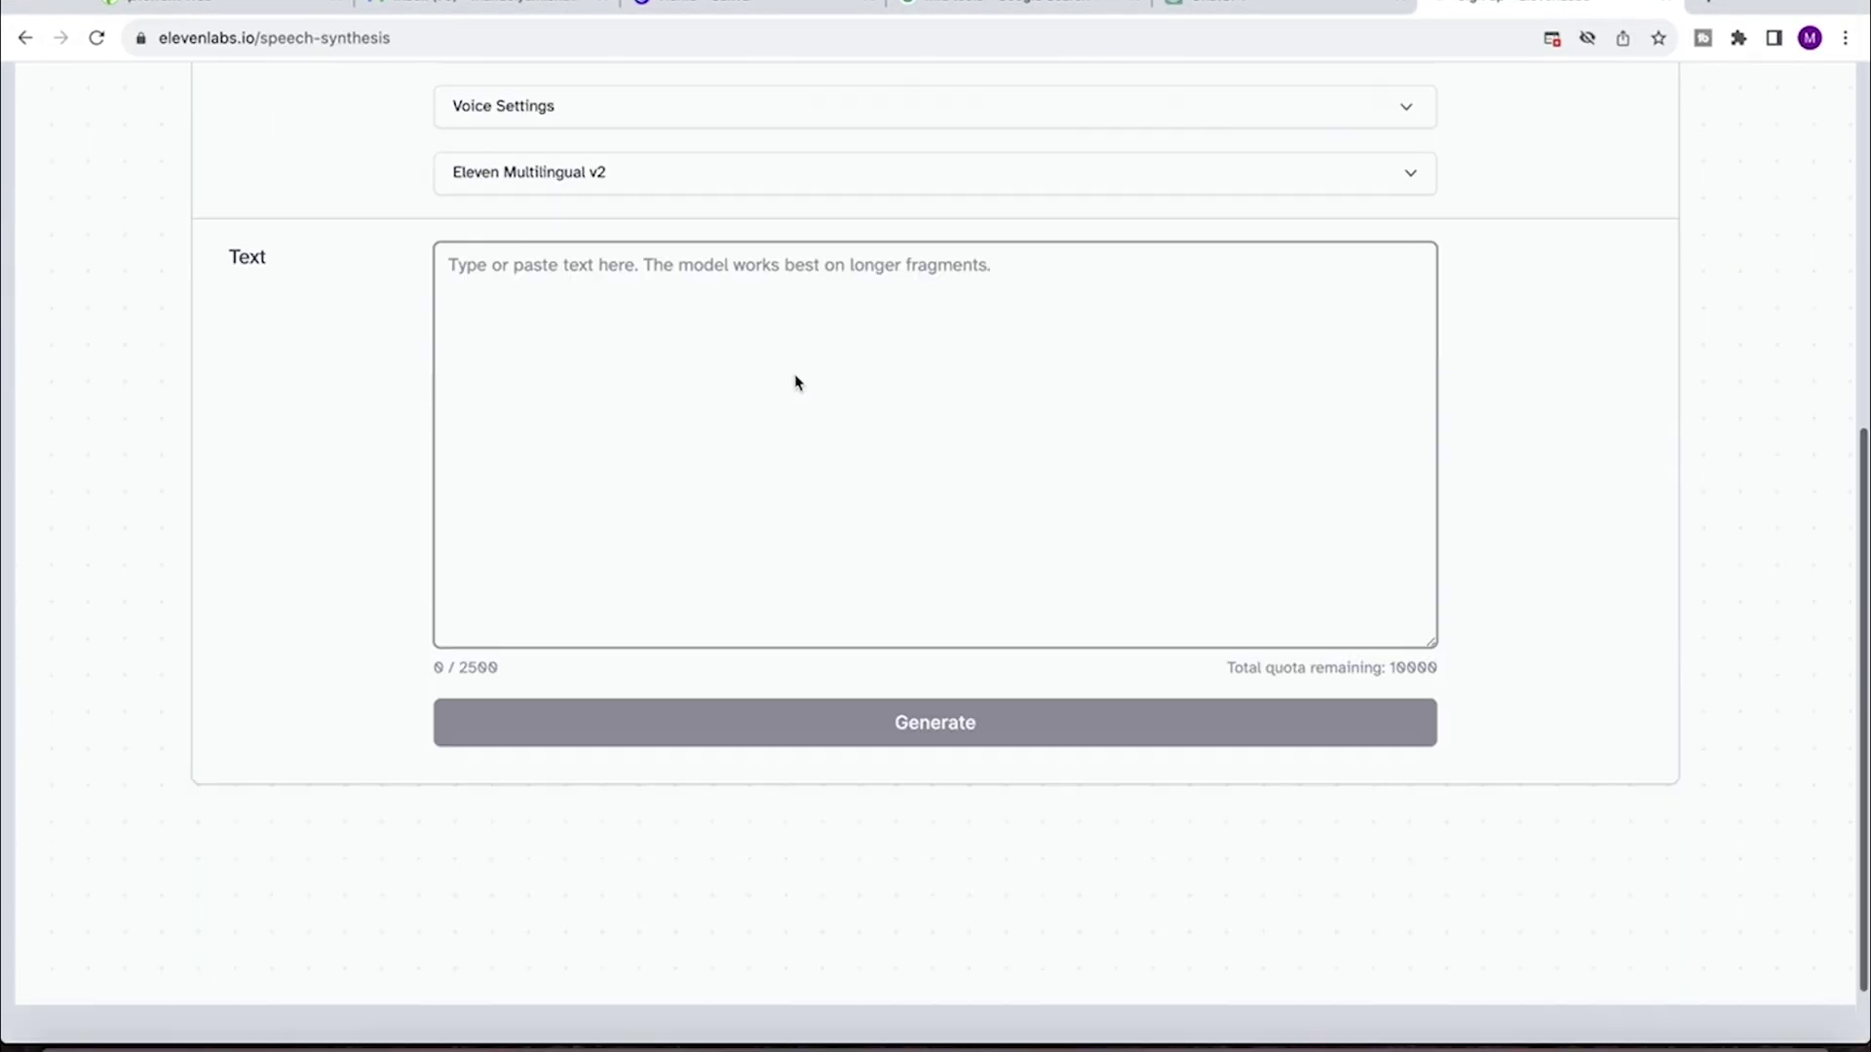
pyautogui.scroll(8, 795, 375)
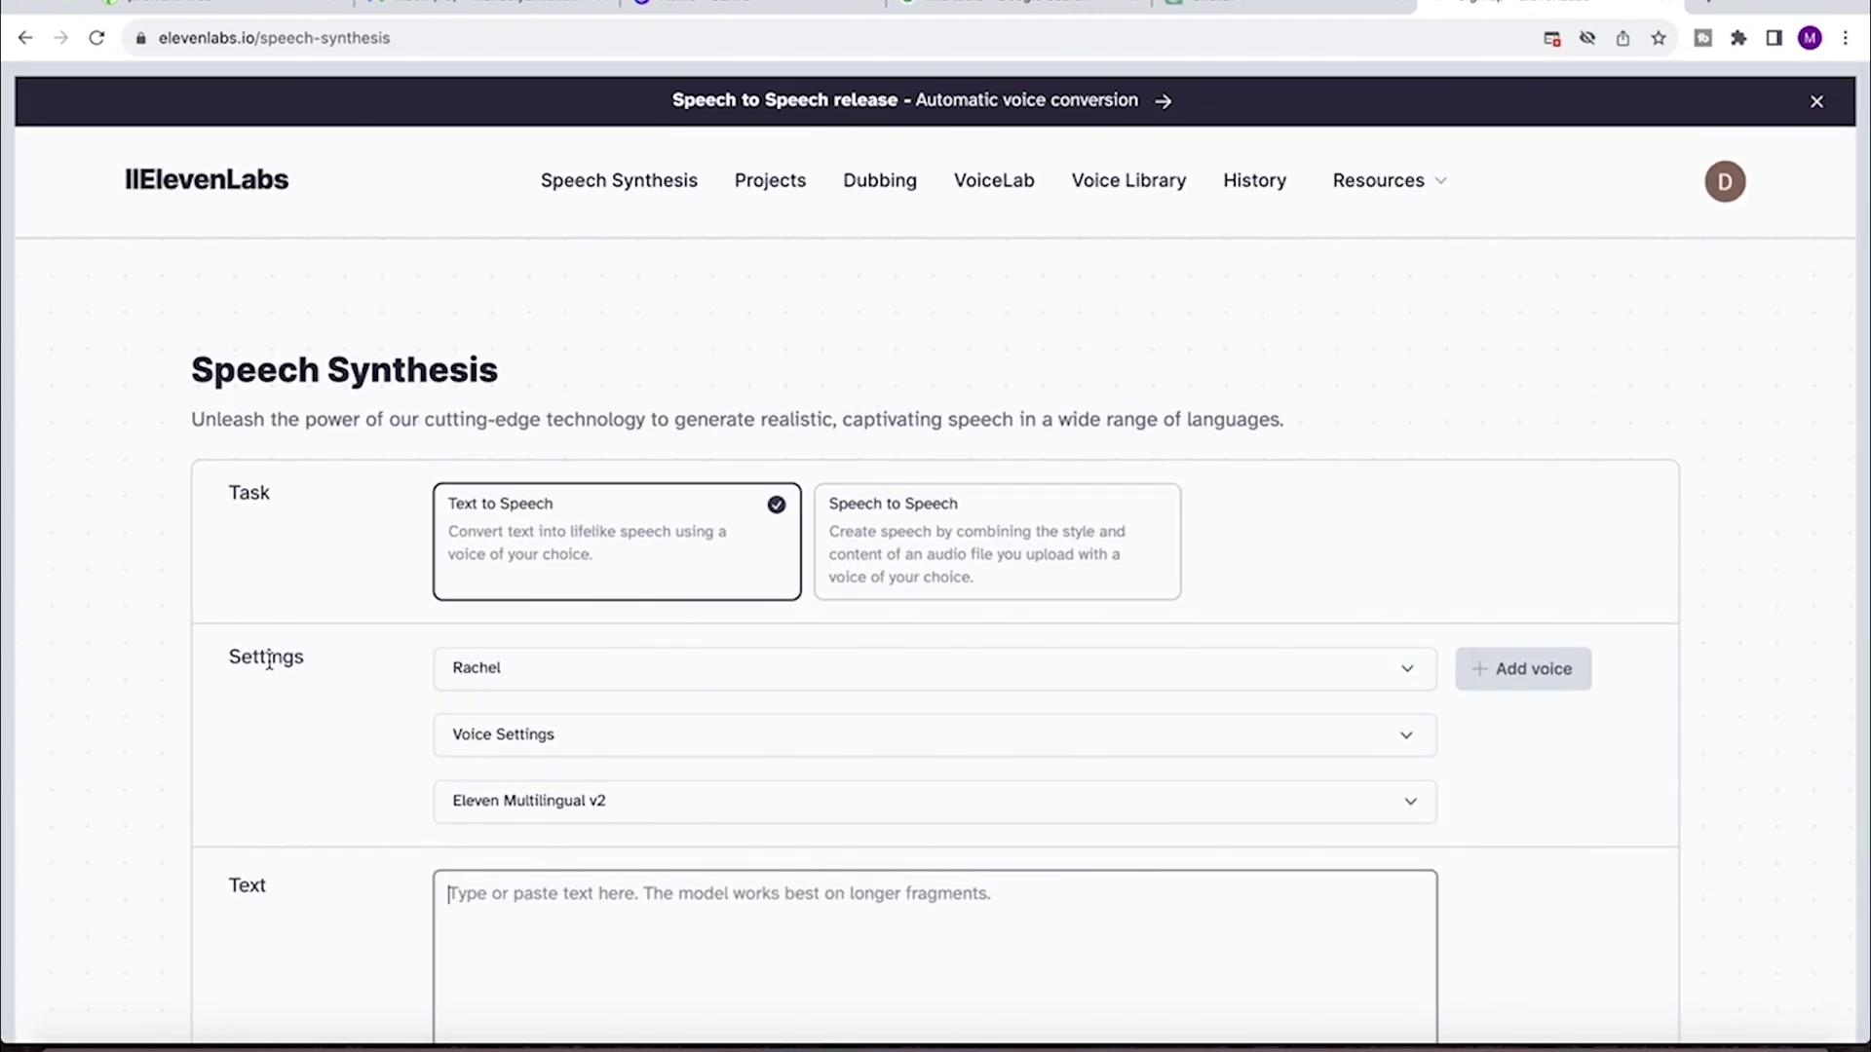
# Step: Browse the premade voices available for text to speech
pyautogui.click(1400, 684)
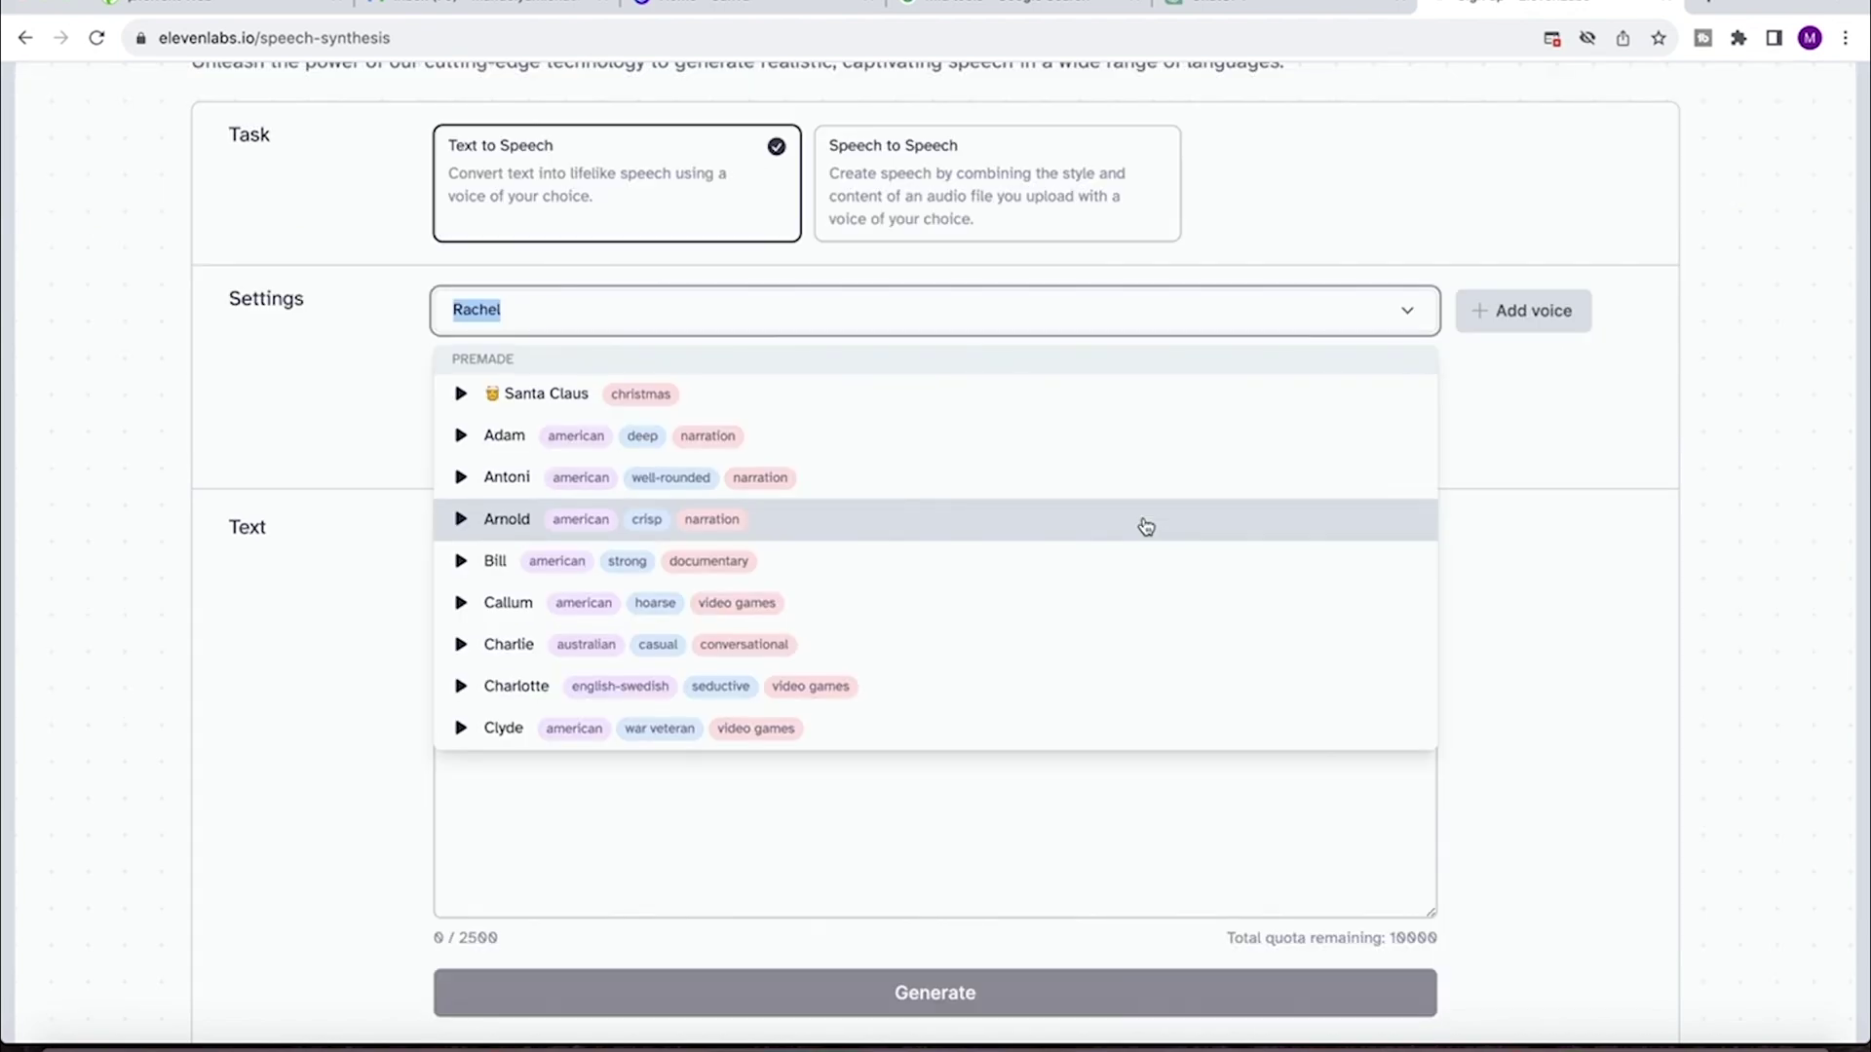
pyautogui.scroll(-10, 1146, 526)
pyautogui.scroll(-3, 1146, 527)
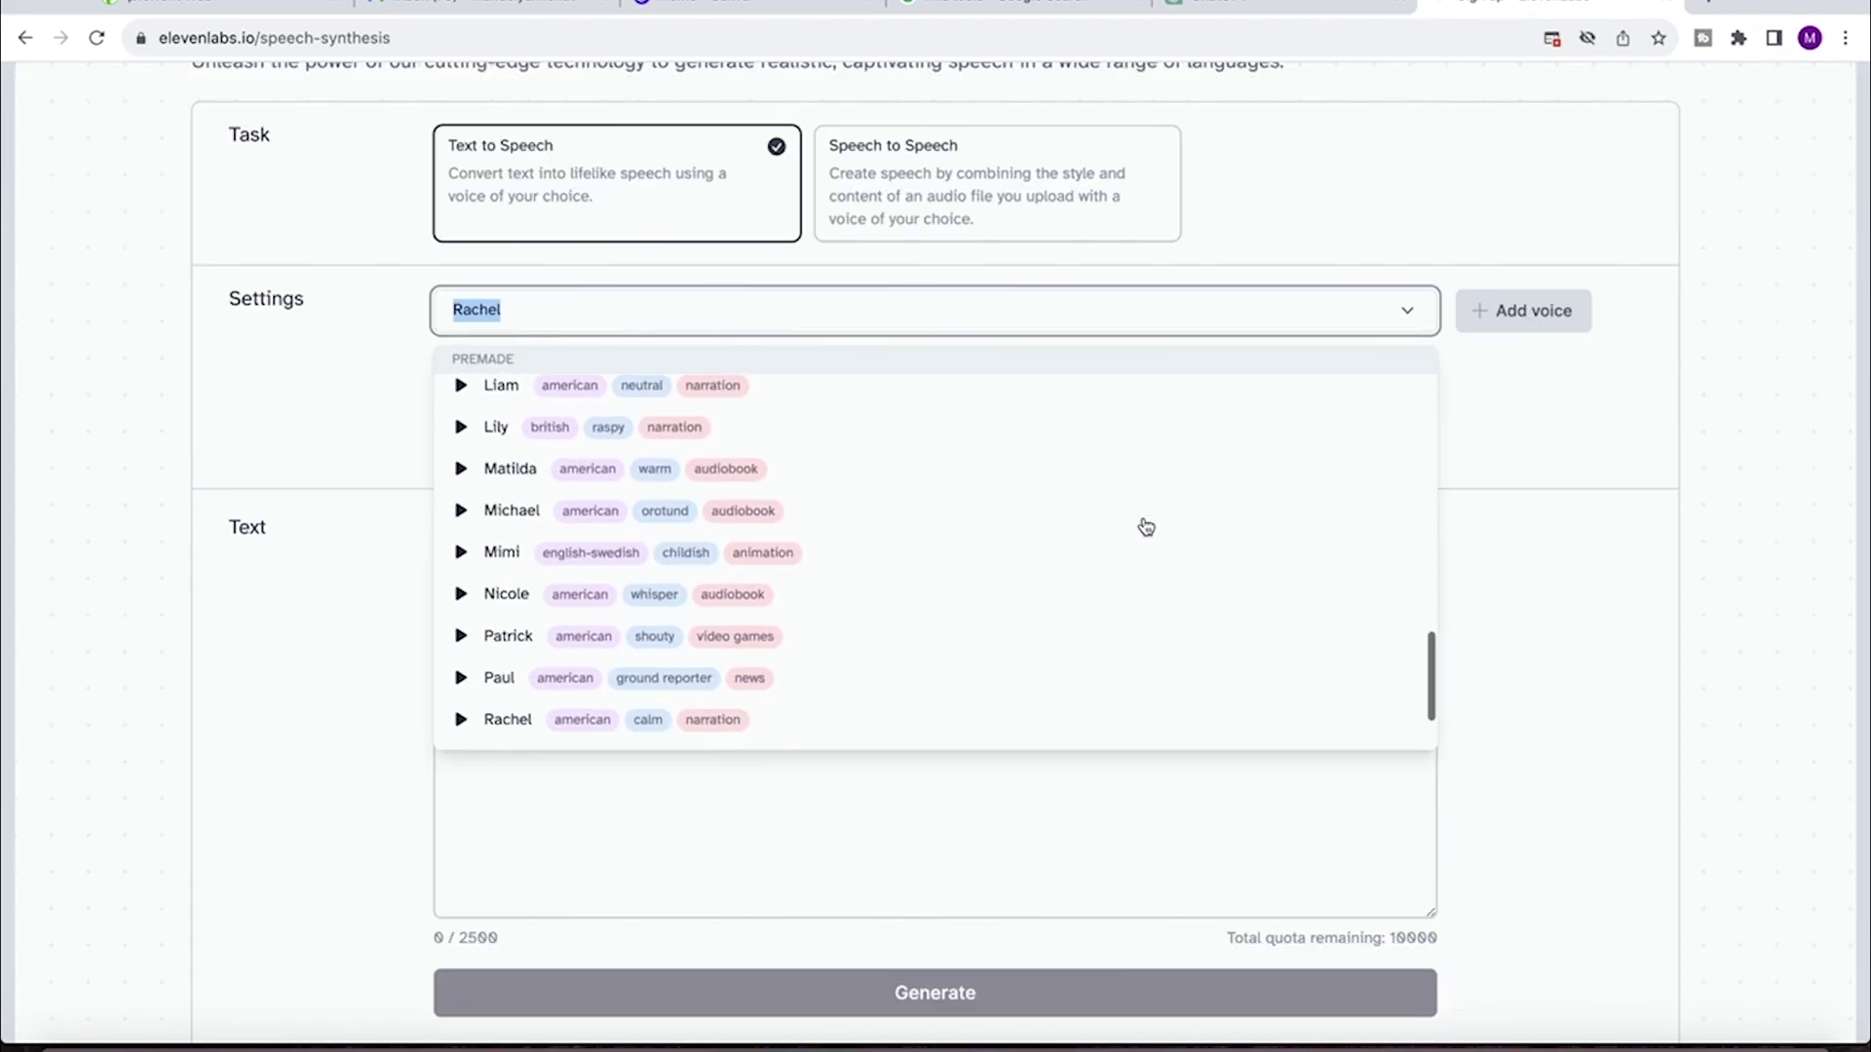
pyautogui.scroll(4, 1533, 868)
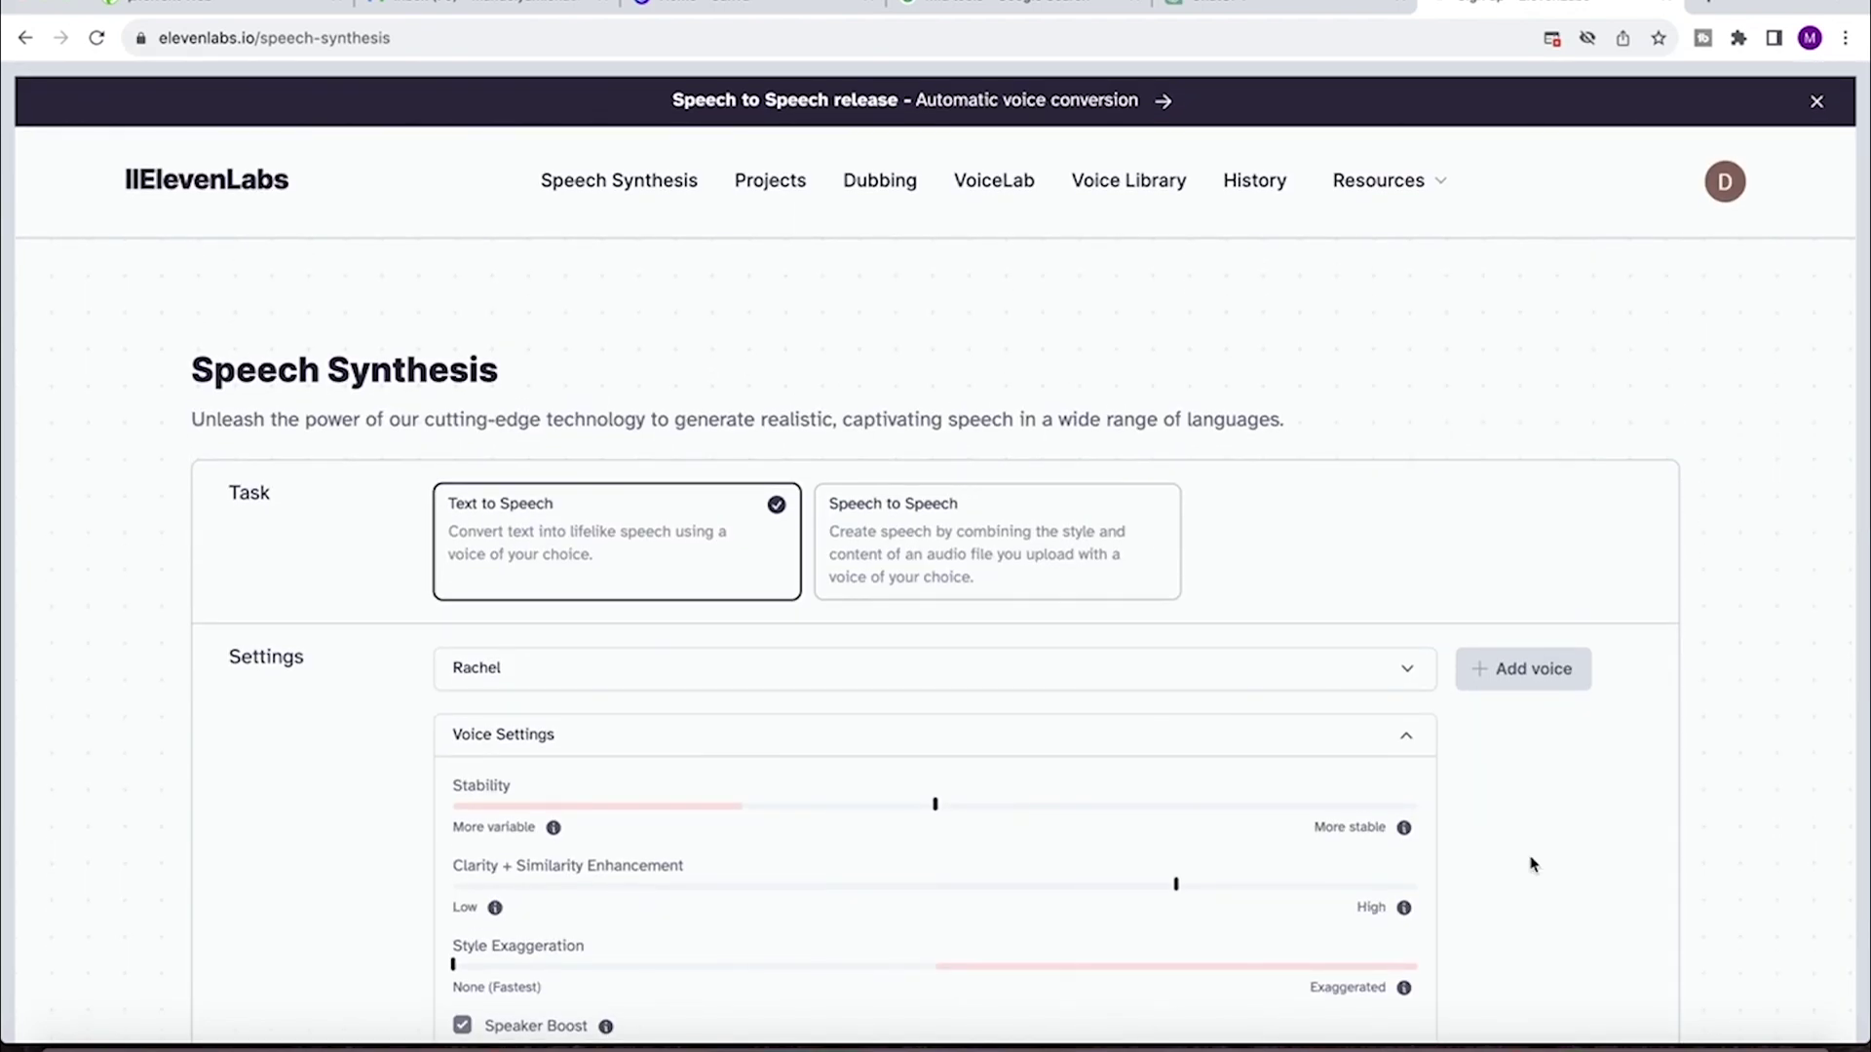
# Step: Examine the expanded Voice Settings with their stability, clarity and style exaggeration controls, then collapse them
pyautogui.scroll(-10, 1533, 864)
pyautogui.scroll(8, 1533, 865)
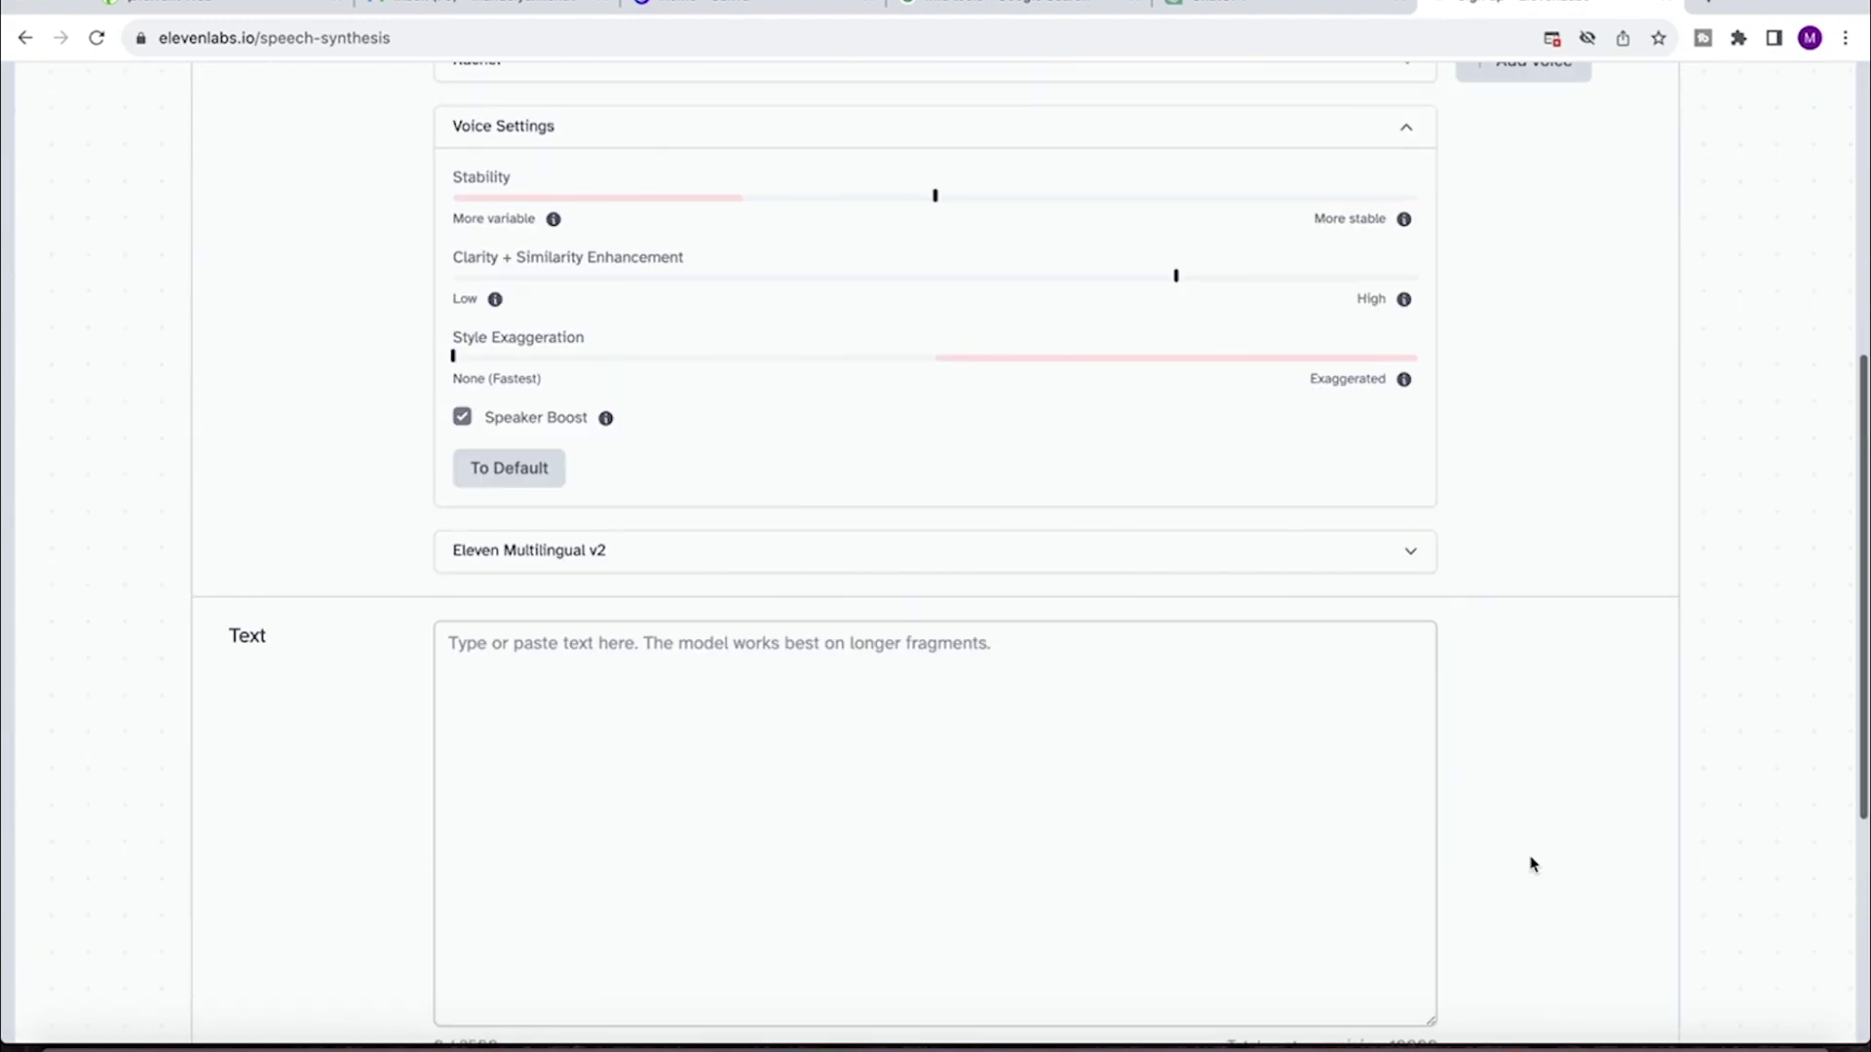
pyautogui.scroll(3, 1533, 864)
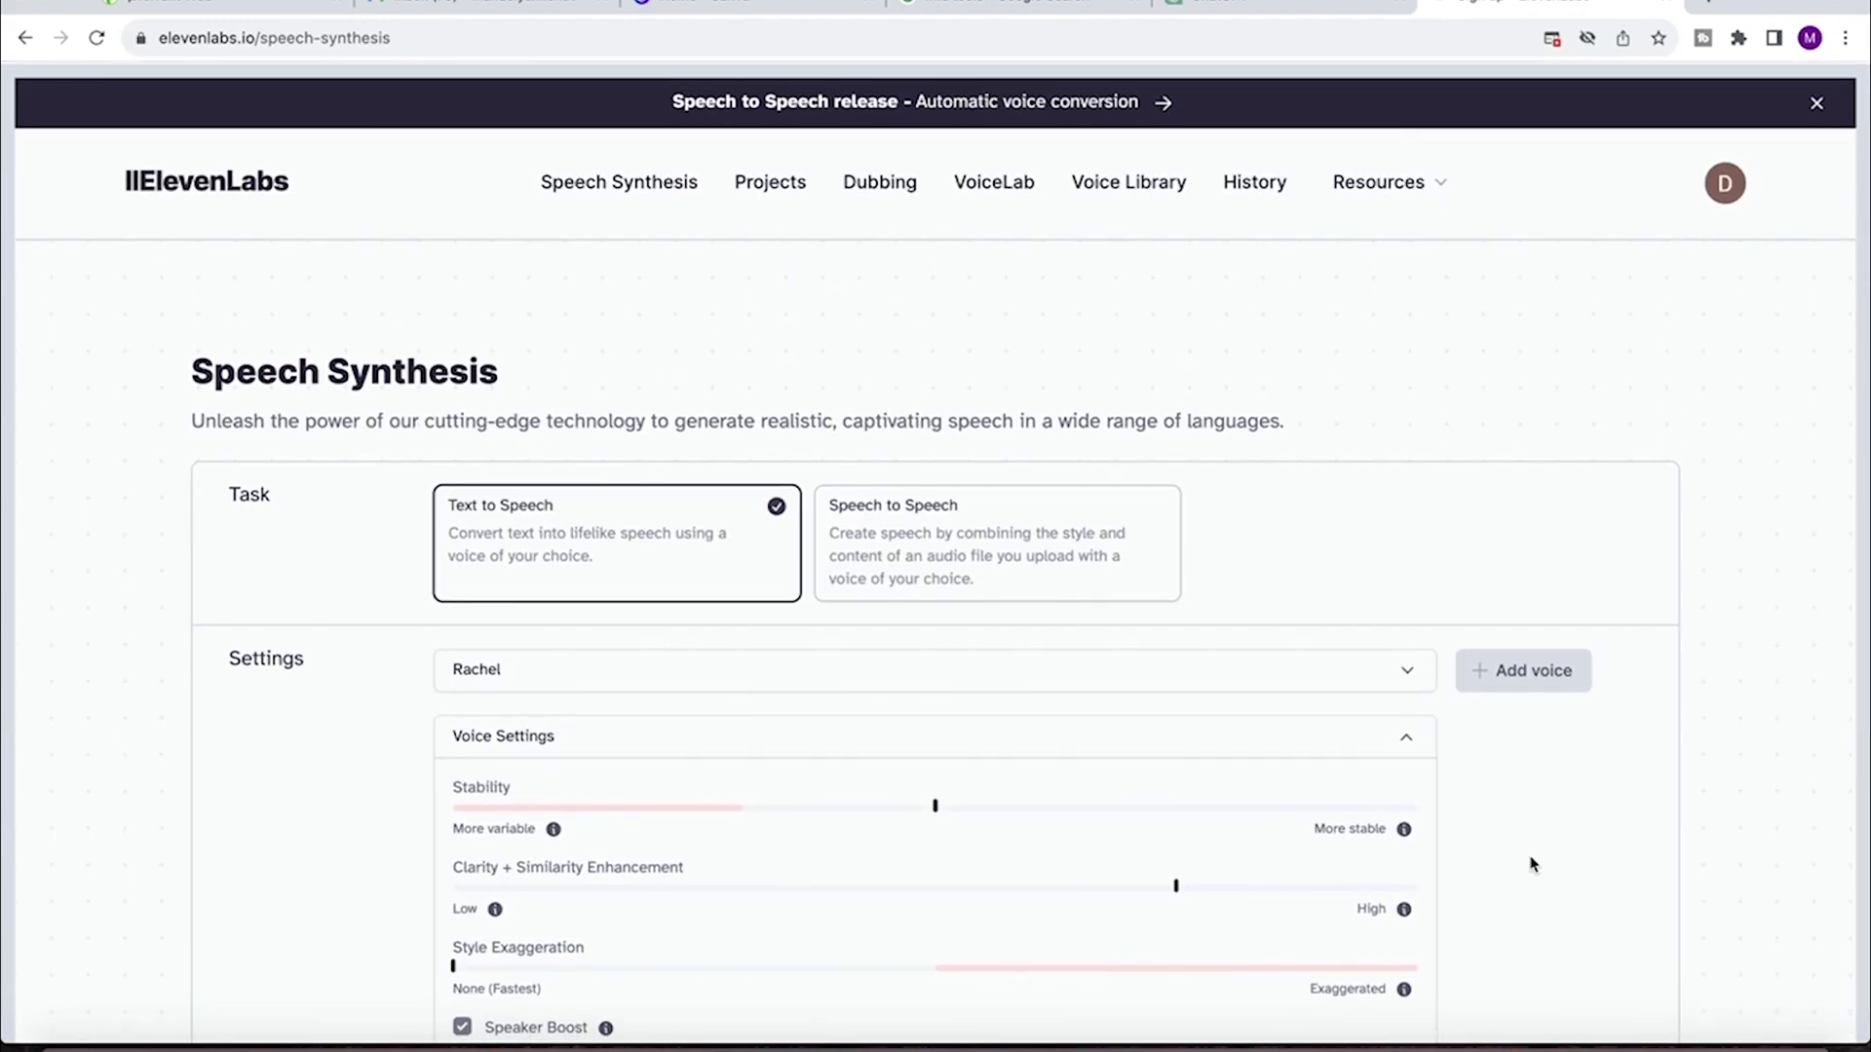
pyautogui.scroll(-4, 1334, 493)
pyautogui.scroll(3, 1334, 493)
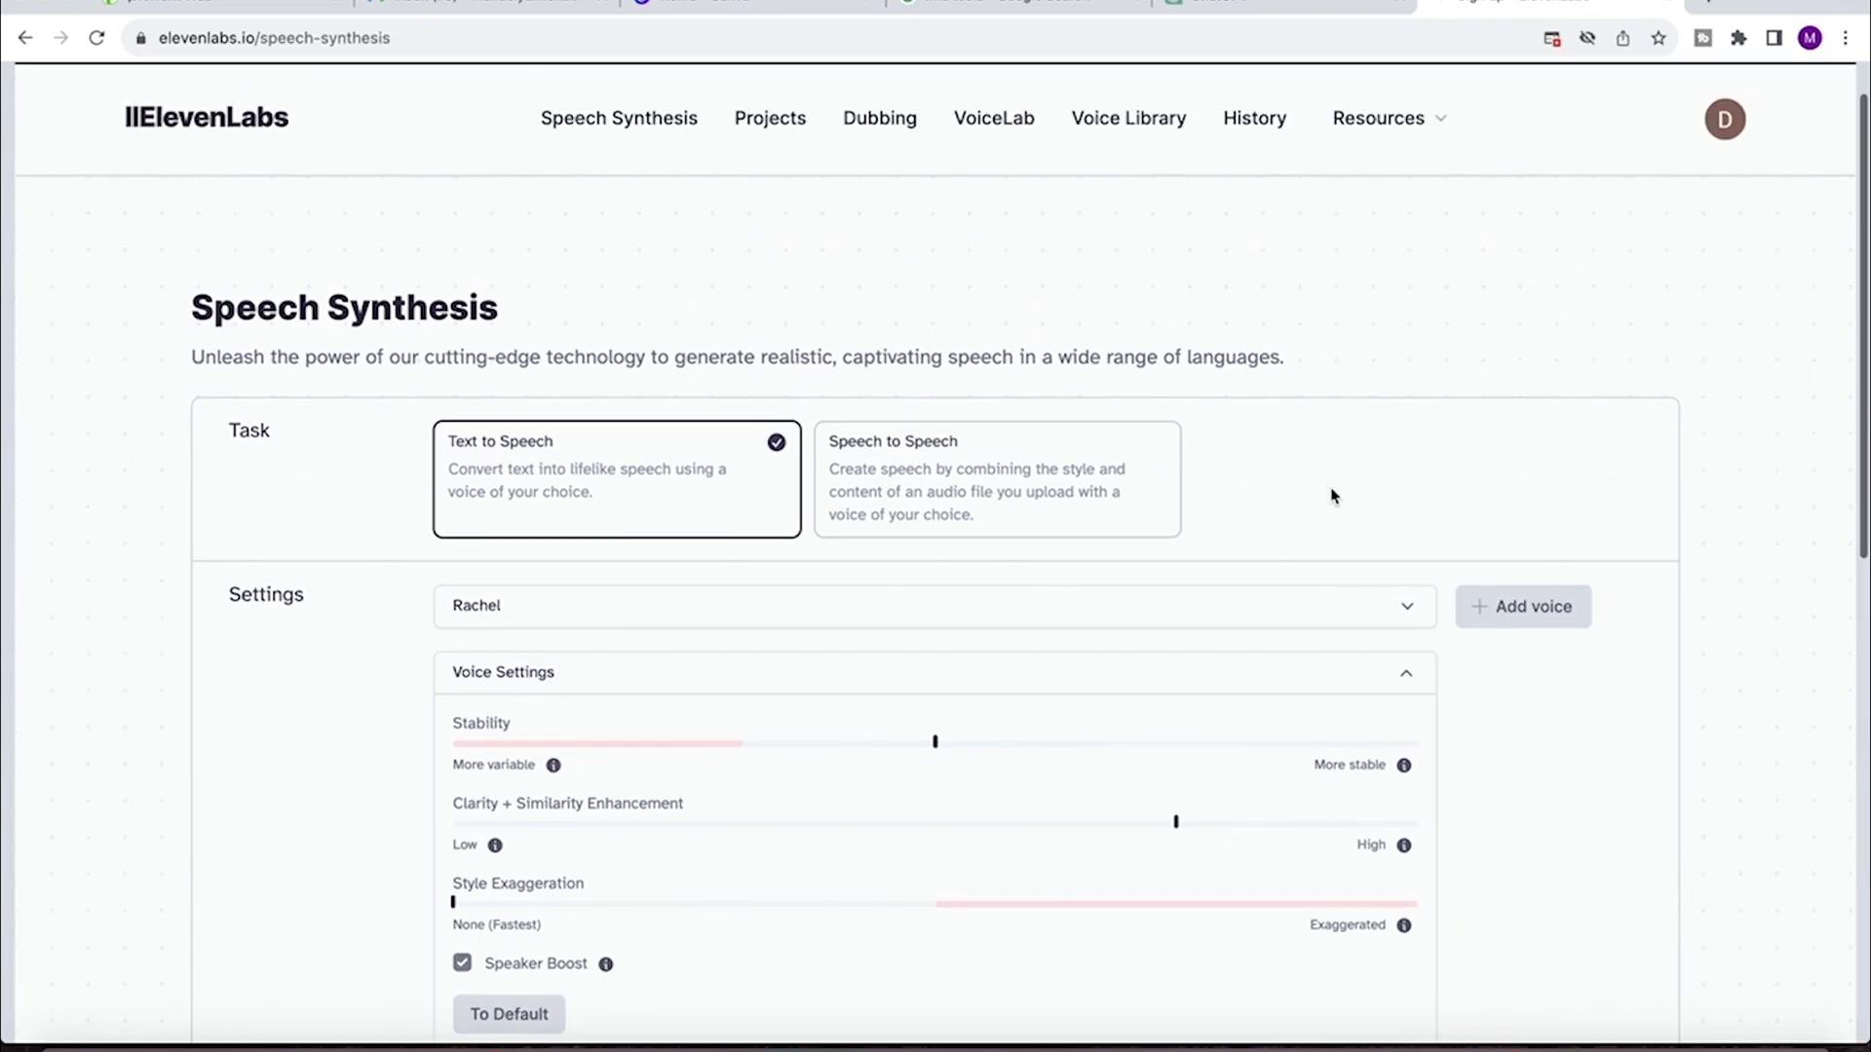
pyautogui.scroll(-5, 1407, 497)
pyautogui.click(1407, 497)
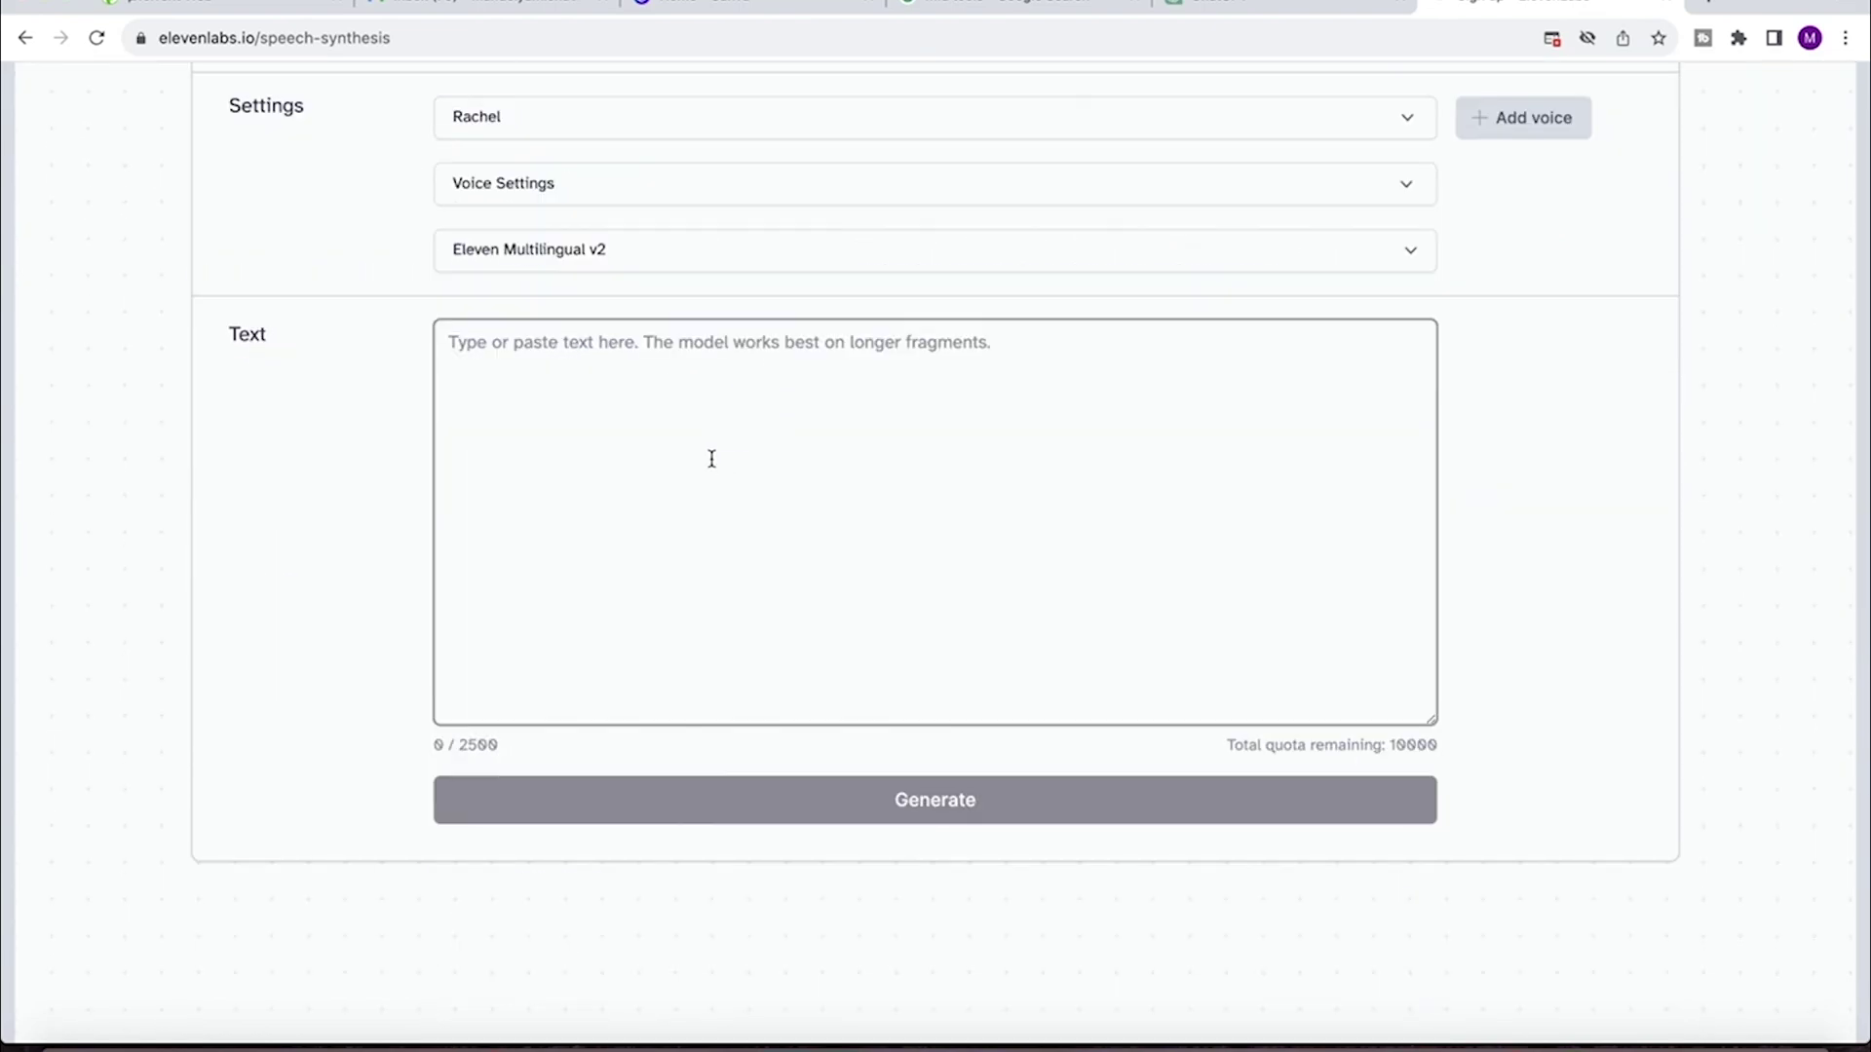
# Step: Copy the story's first paragraph from ChatGPT into the ElevenLabs speech text and generate the speech
pyautogui.click(724, 466)
pyautogui.scroll(1, 722, 464)
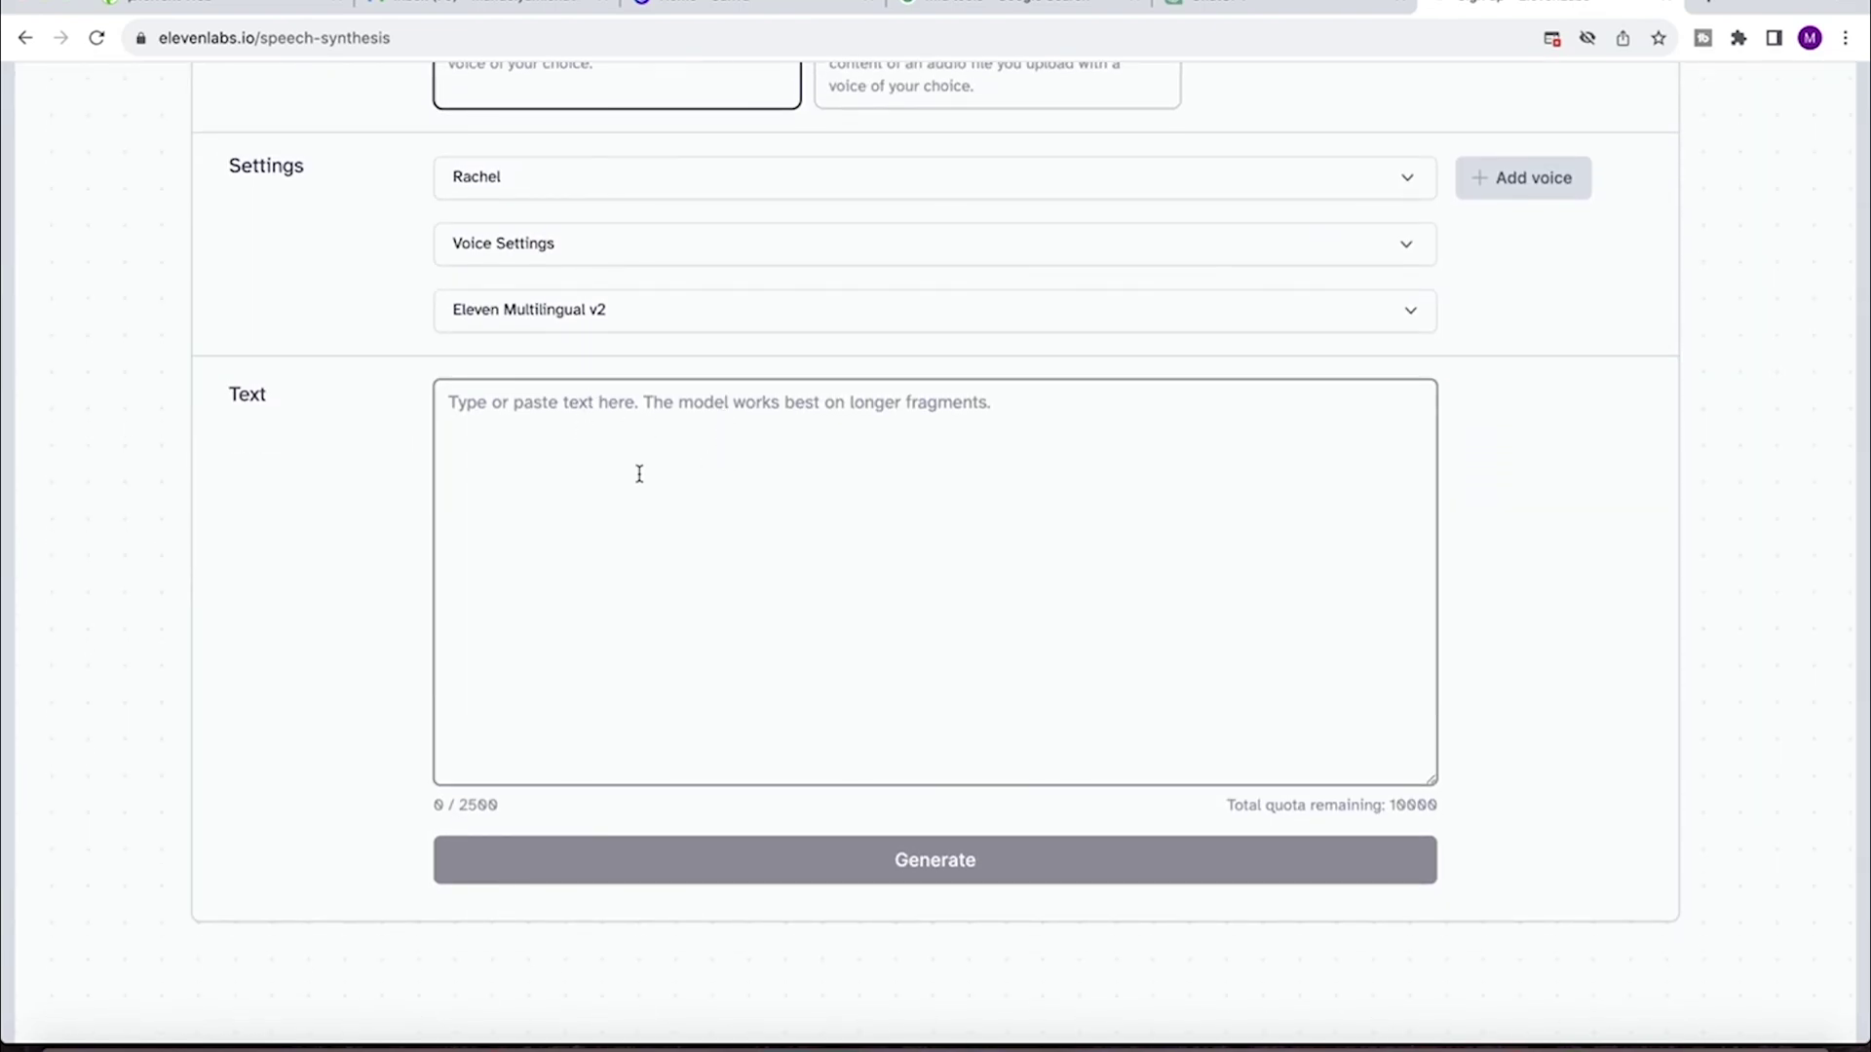
pyautogui.click(1265, 11)
pyautogui.moveTo(713, 289); pyautogui.dragTo(960, 417)
pyautogui.press('super+c')
pyautogui.hotkey('ctrl', 'Tab')
pyautogui.press('super+v')
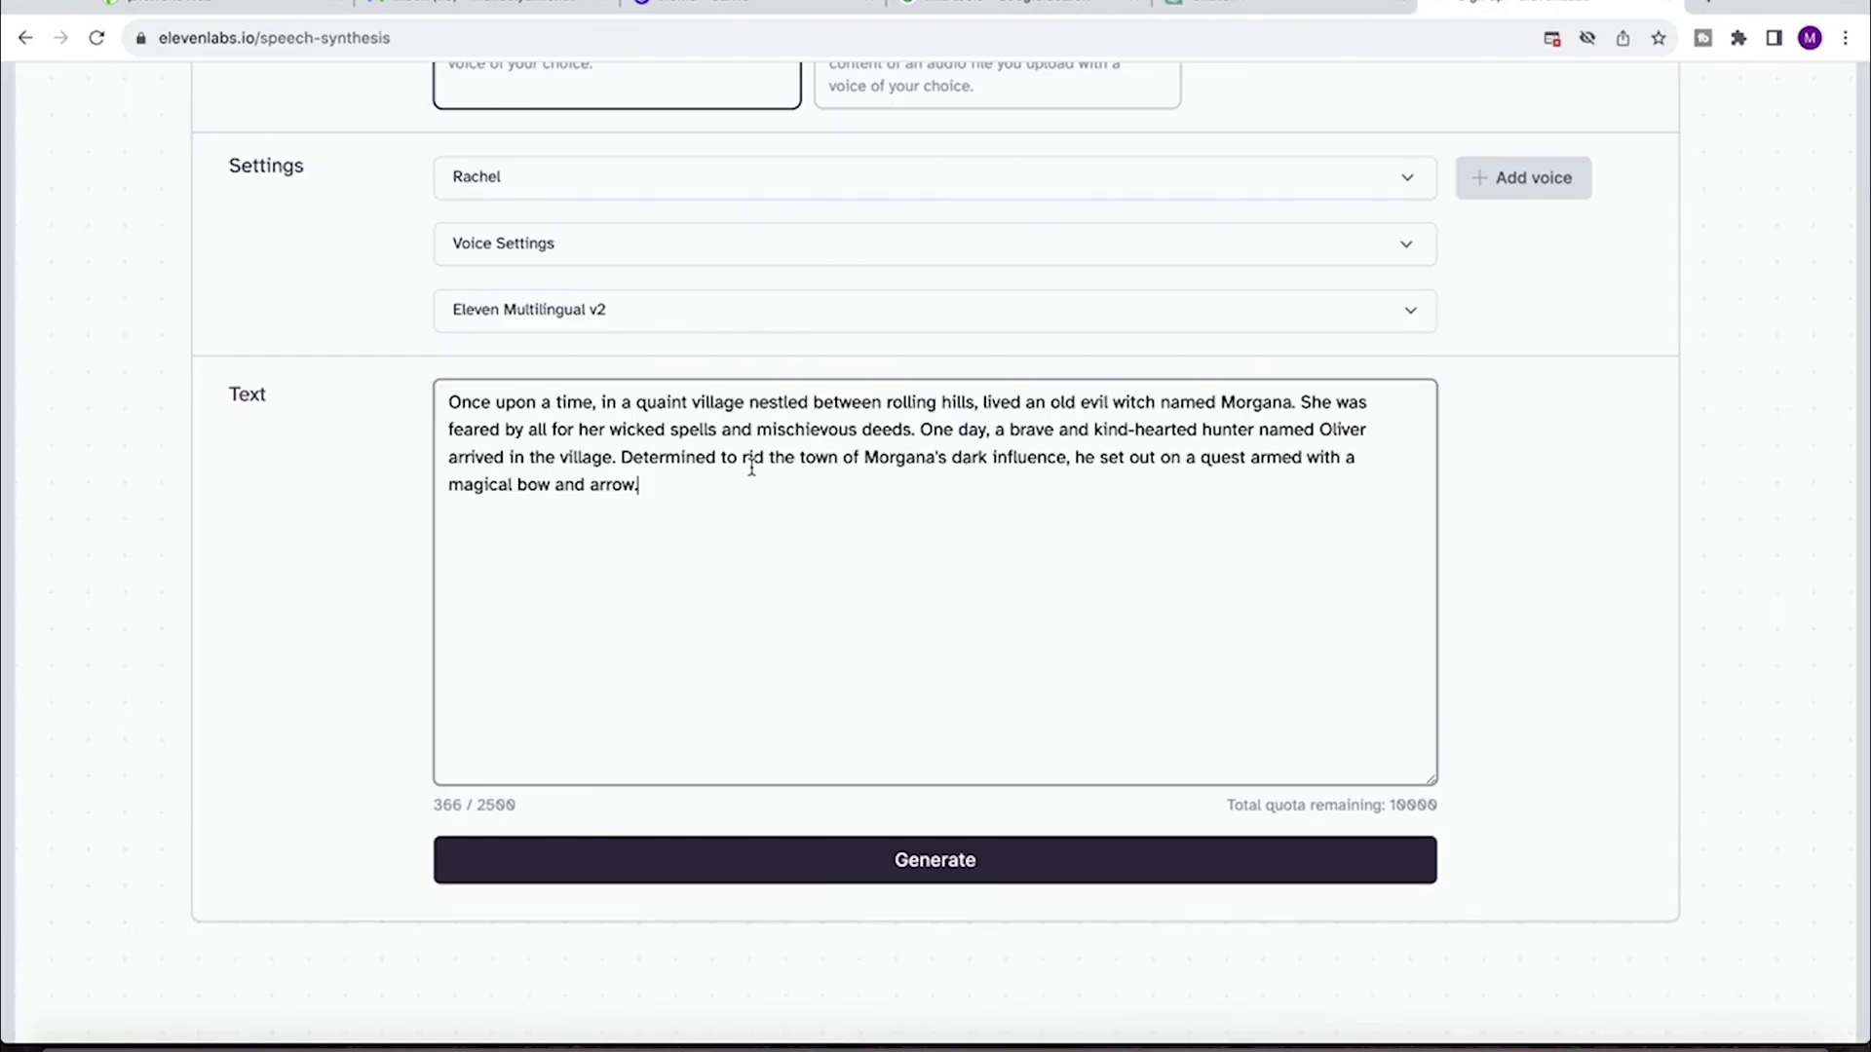
pyautogui.click(952, 871)
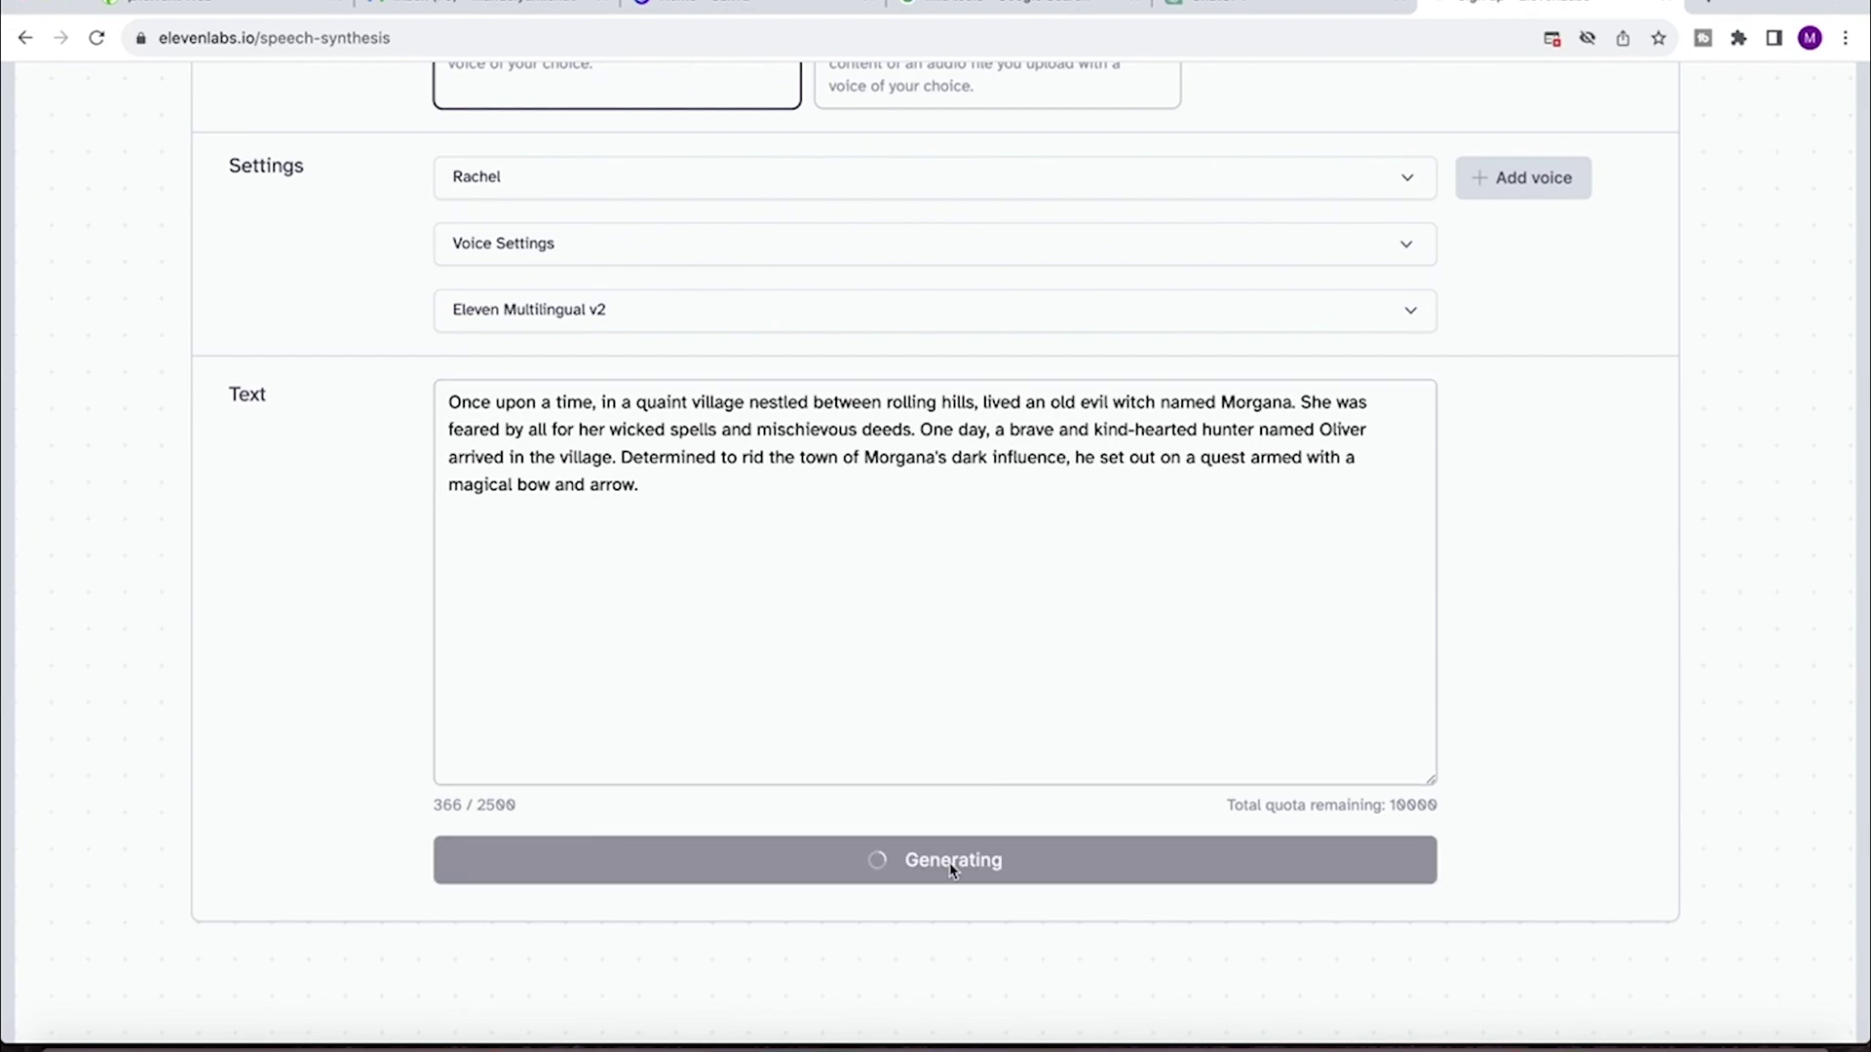
# Step: Play the generated narration of the story's first paragraph
pyautogui.scroll(2, 1312, 557)
pyautogui.scroll(-5, 1313, 557)
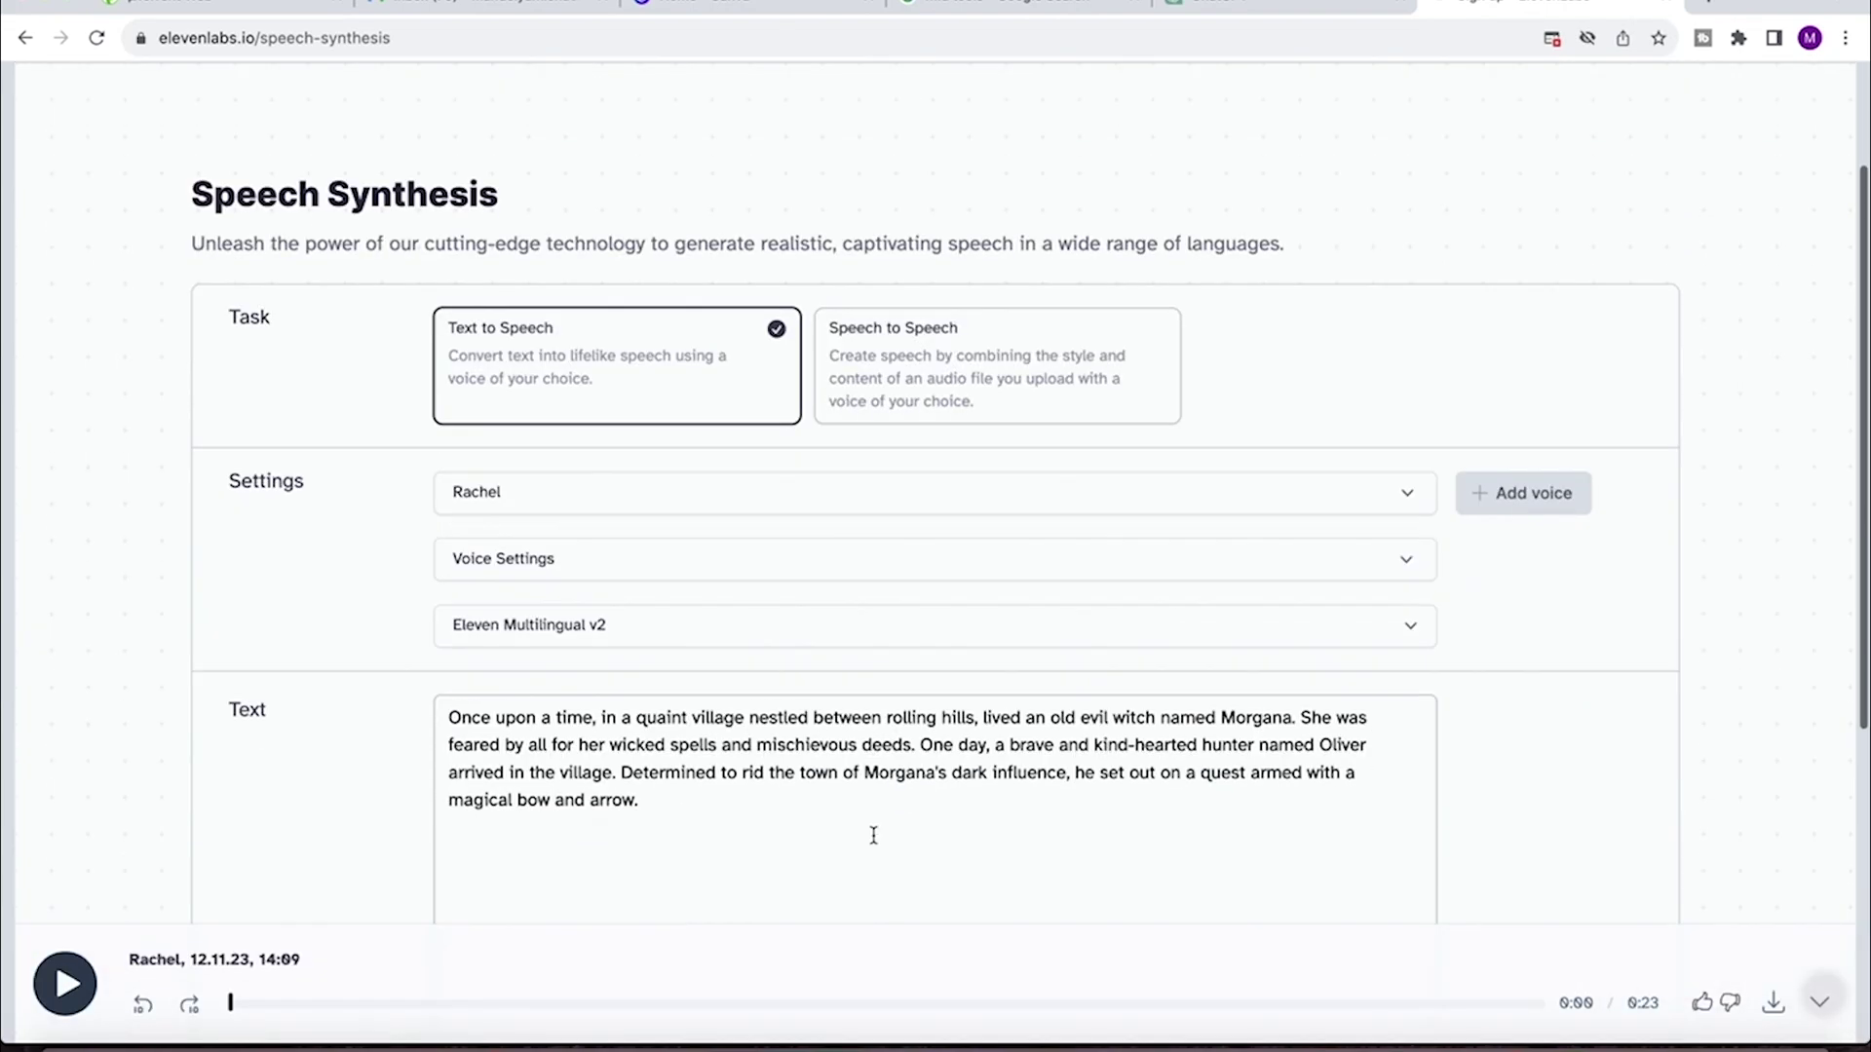
pyautogui.scroll(-3, 873, 835)
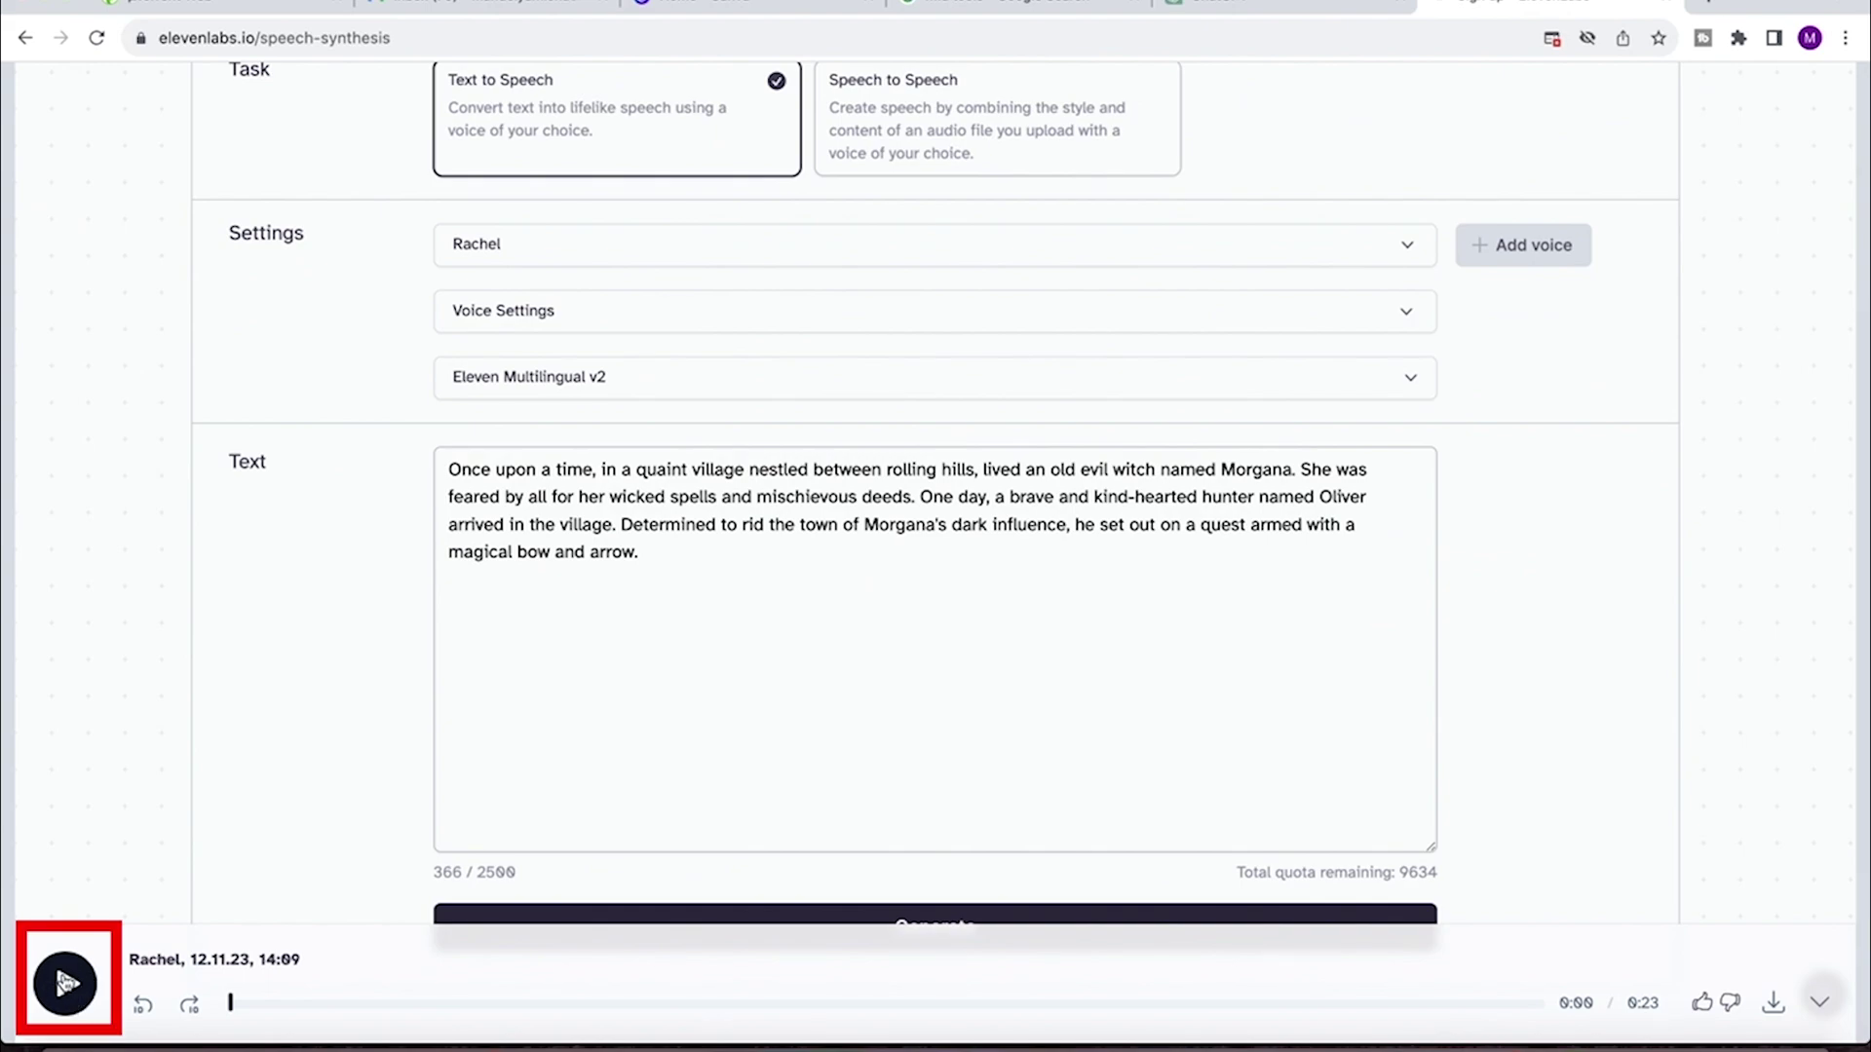
pyautogui.click(66, 984)
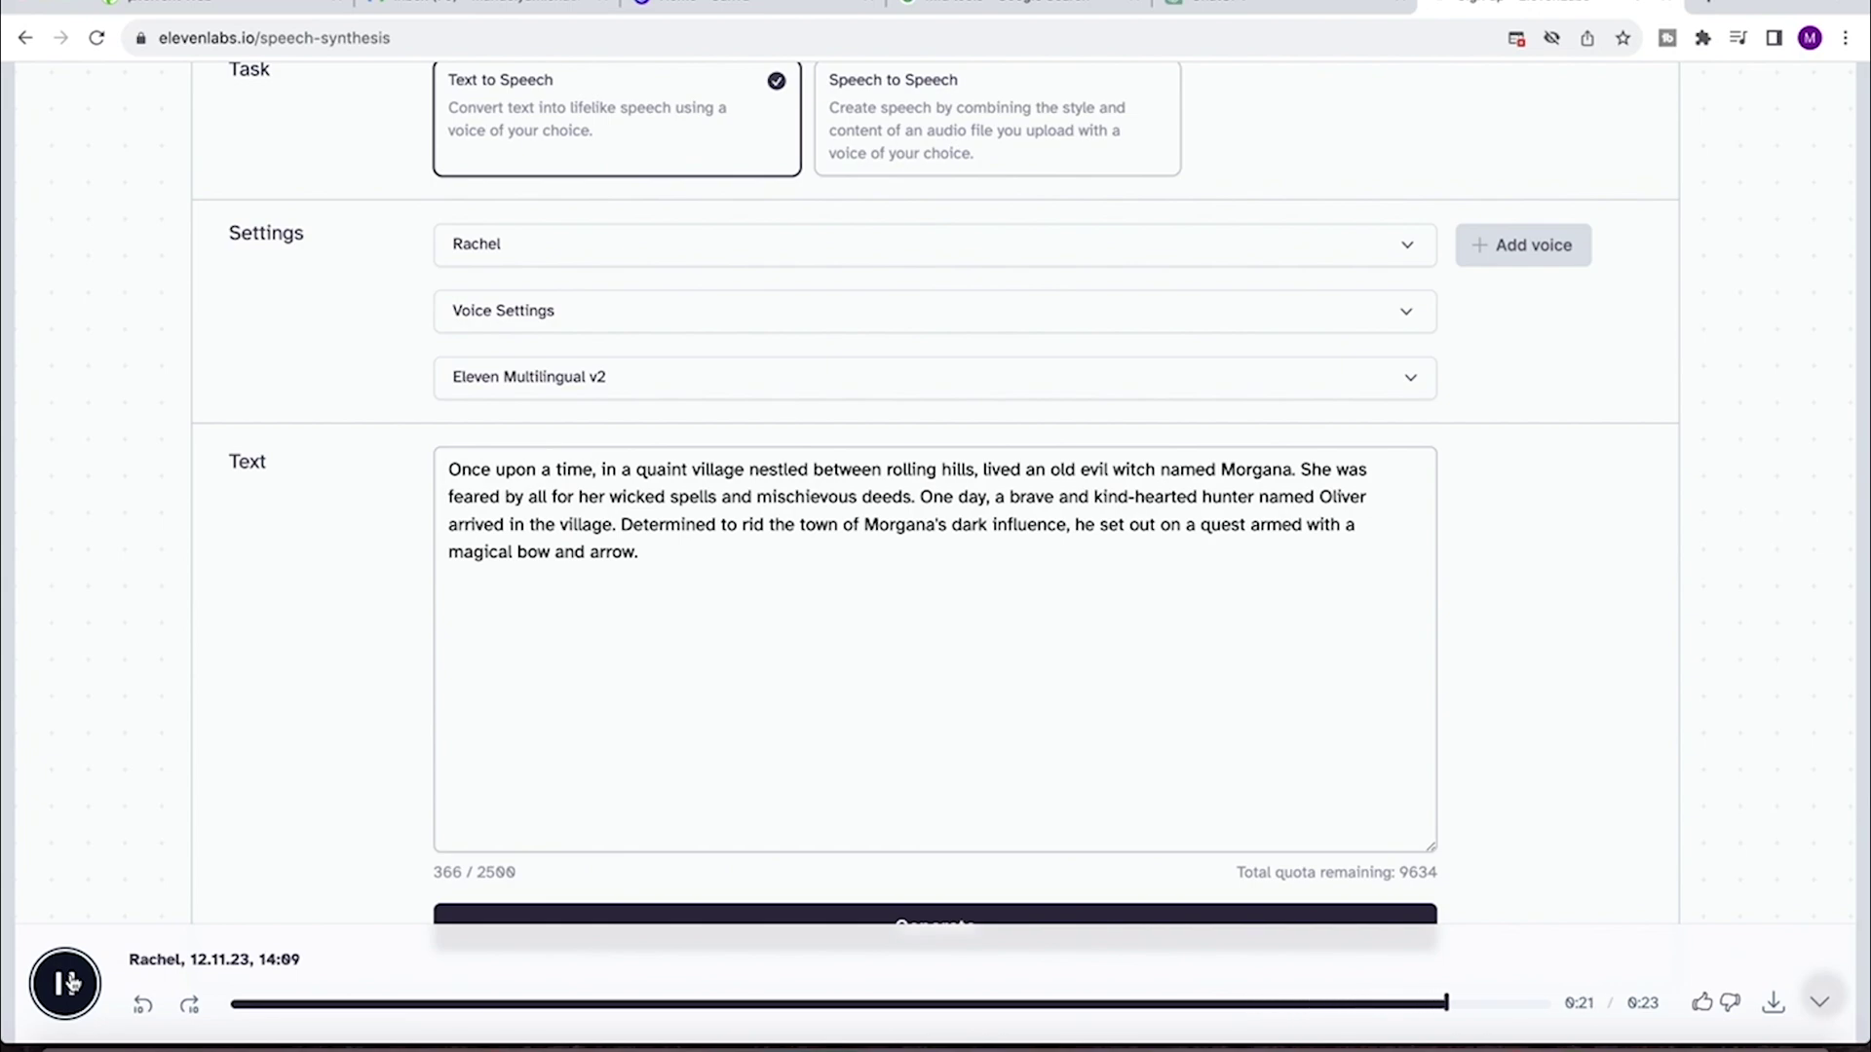
# Step: Select the story's second paragraph, about Morgana's potions and Oliver's perseverance, in the ChatGPT conversation
pyautogui.scroll(-2, 1319, 709)
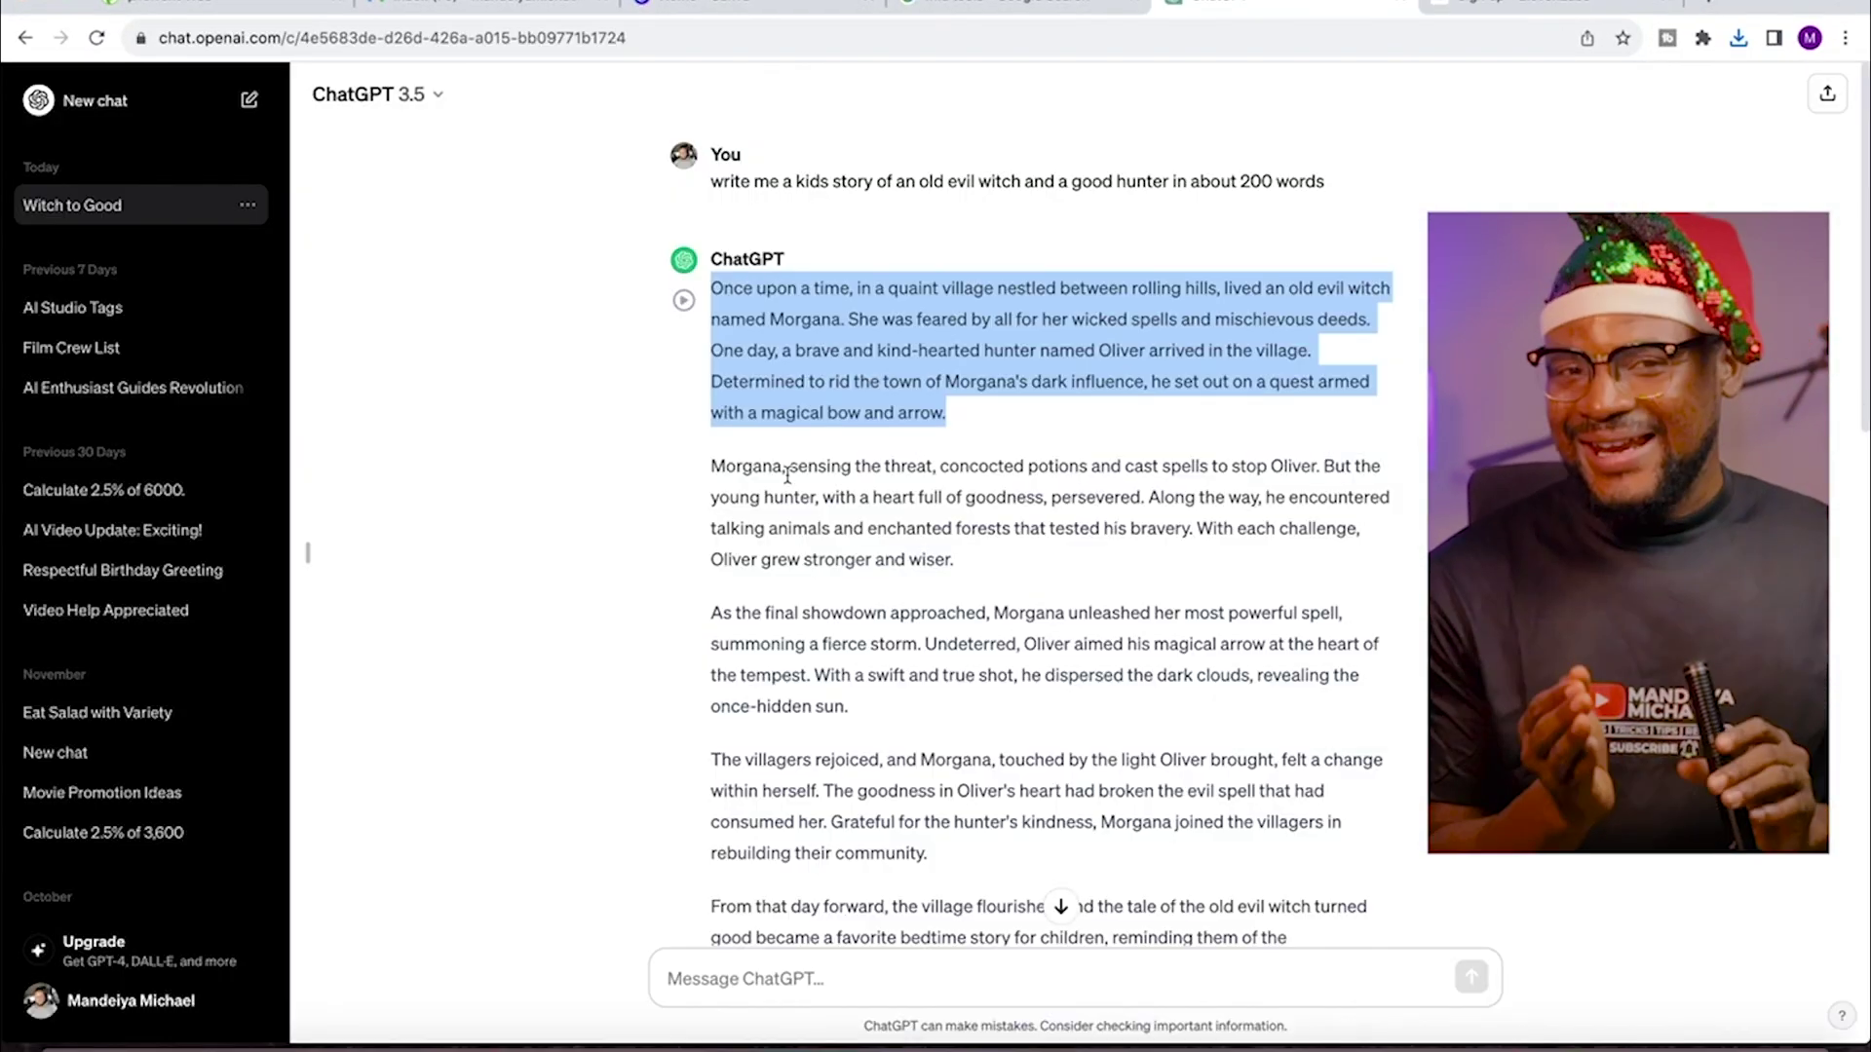
pyautogui.moveTo(712, 465); pyautogui.dragTo(1042, 570)
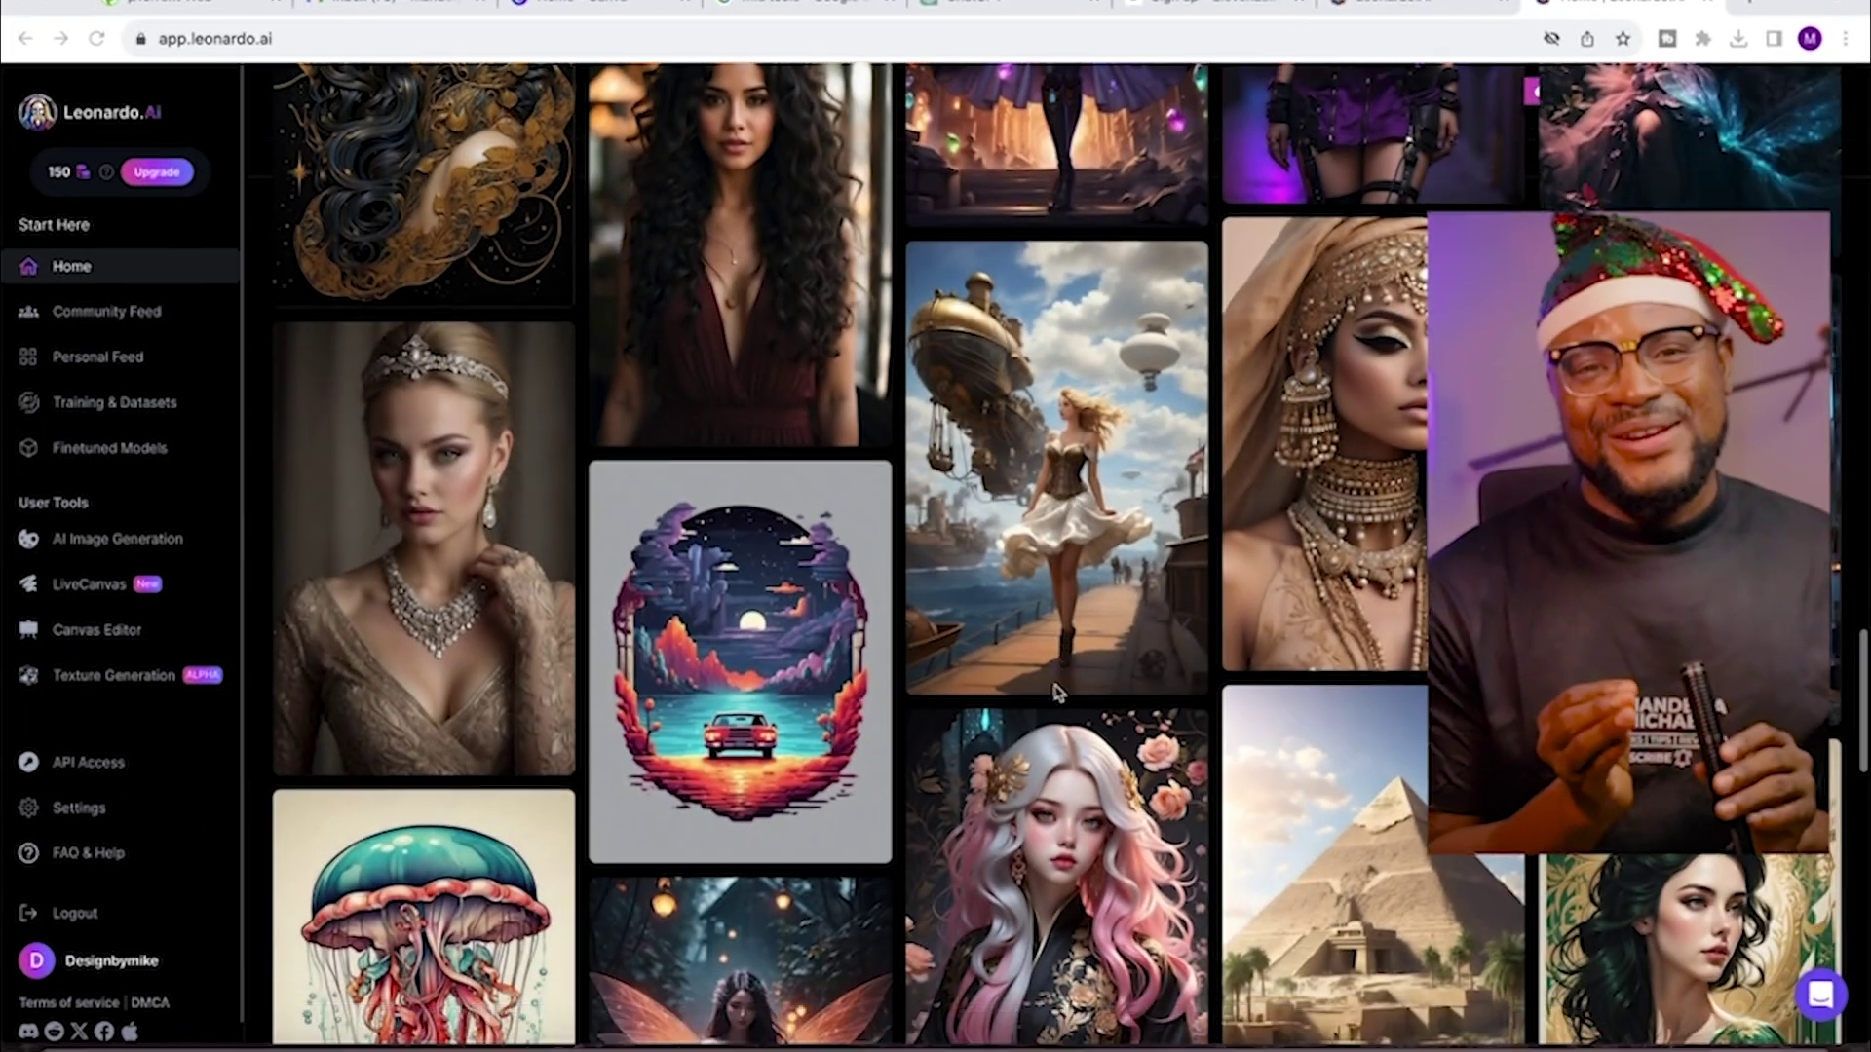
# Step: Switch to Leonardo.Ai and look over the home page's Recent Creations gallery and Get Started tools
pyautogui.scroll(-8, 1054, 682)
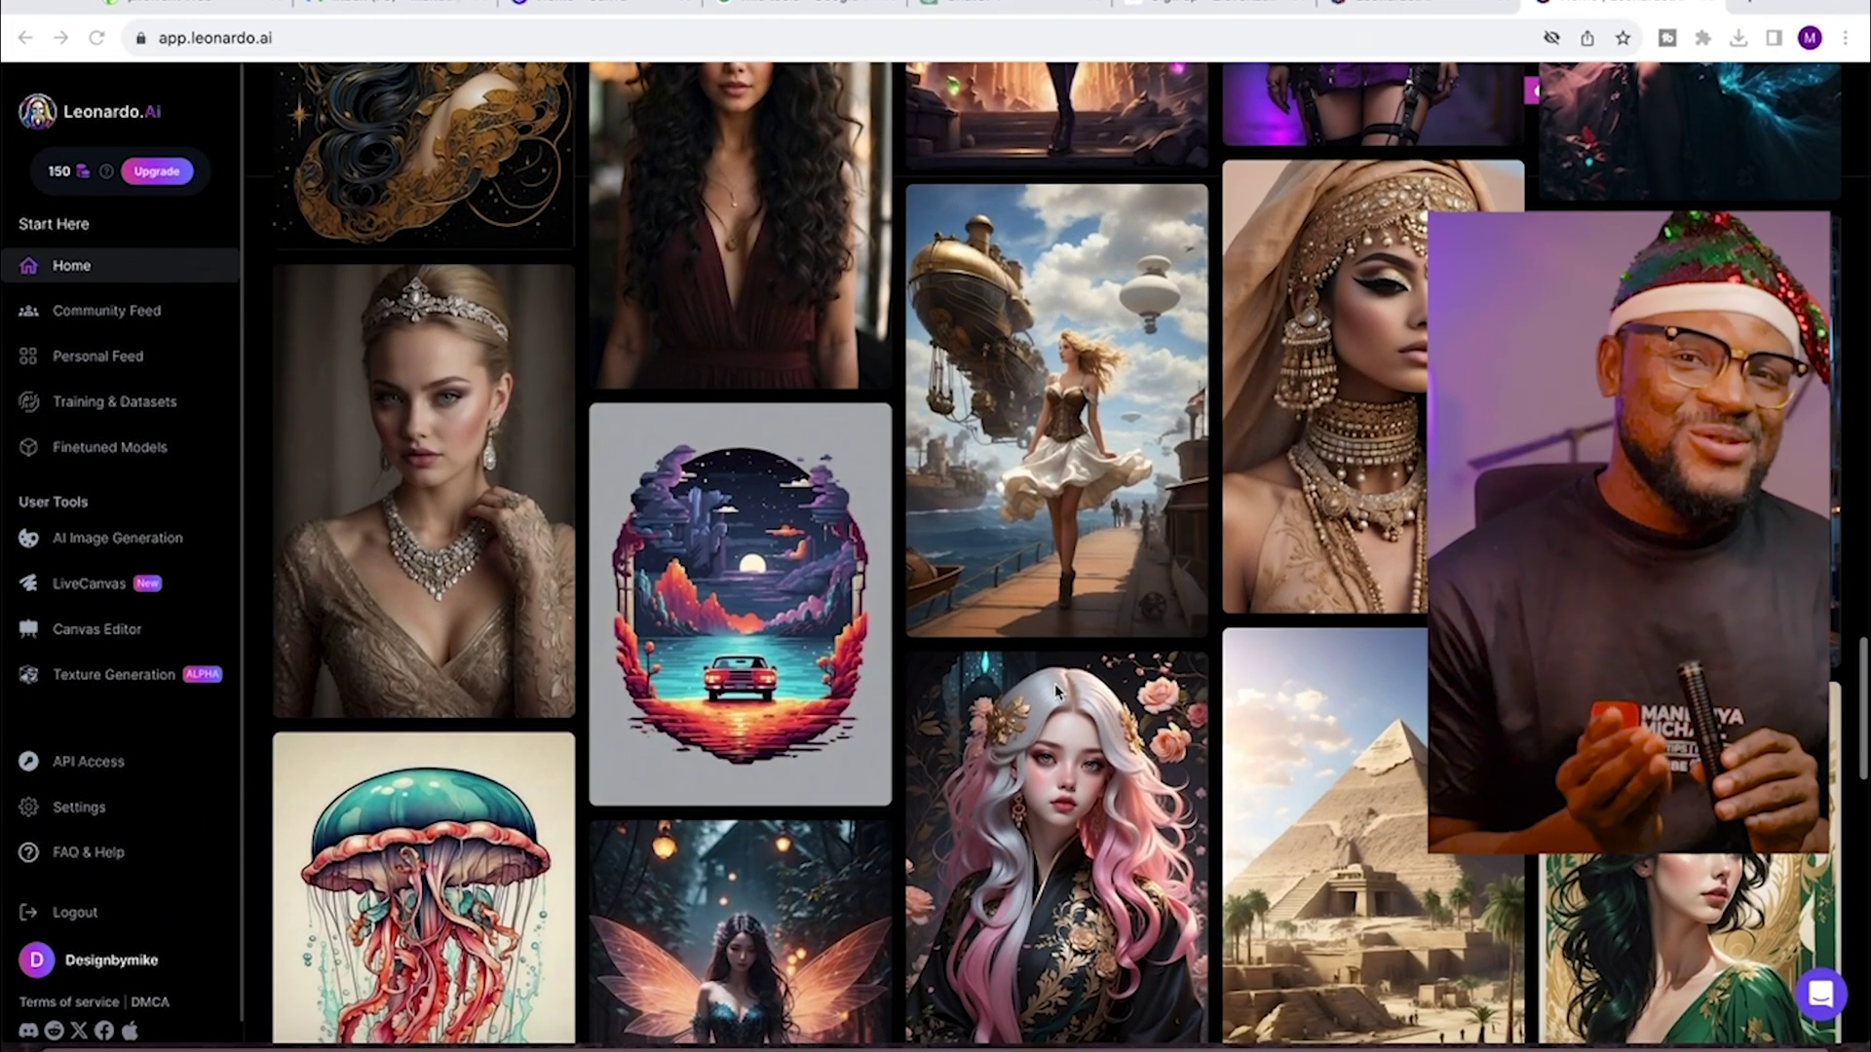
pyautogui.scroll(-6, 1054, 683)
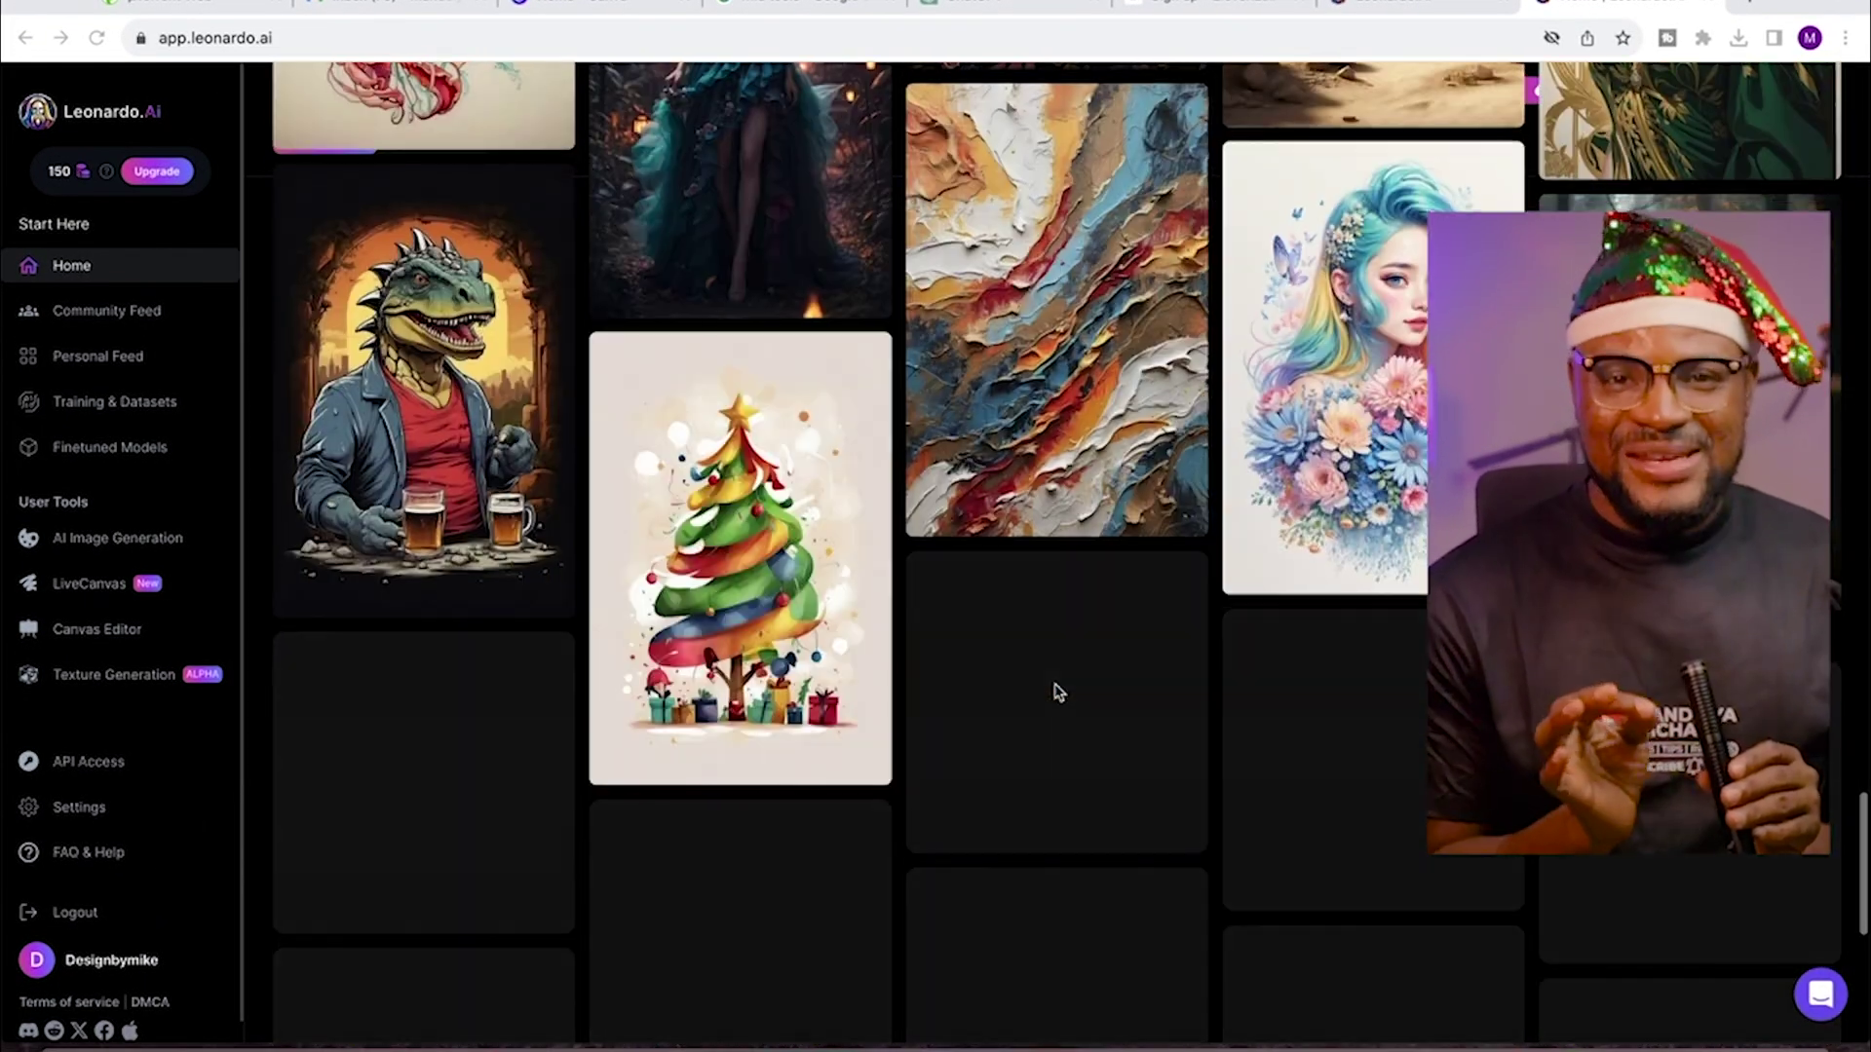
pyautogui.scroll(5, 1055, 687)
pyautogui.scroll(18, 1055, 687)
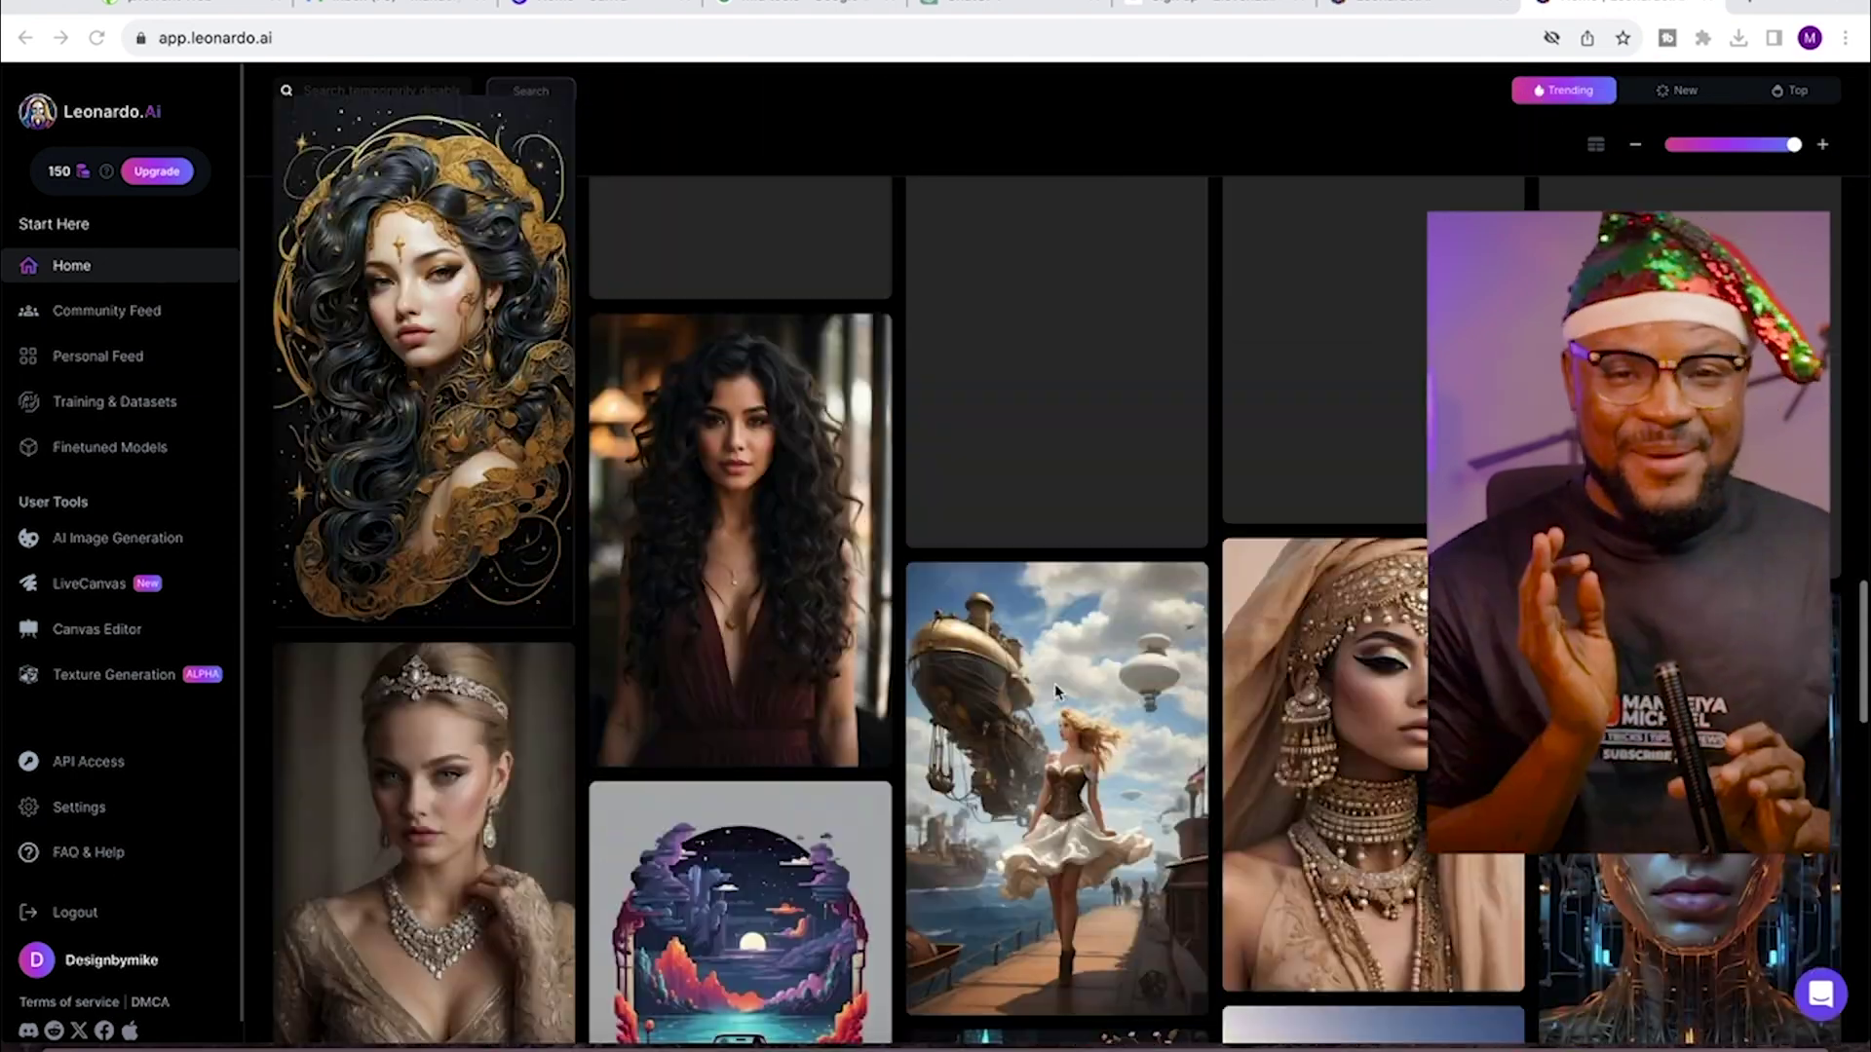
pyautogui.scroll(-1, 399, 408)
pyautogui.scroll(1, 400, 407)
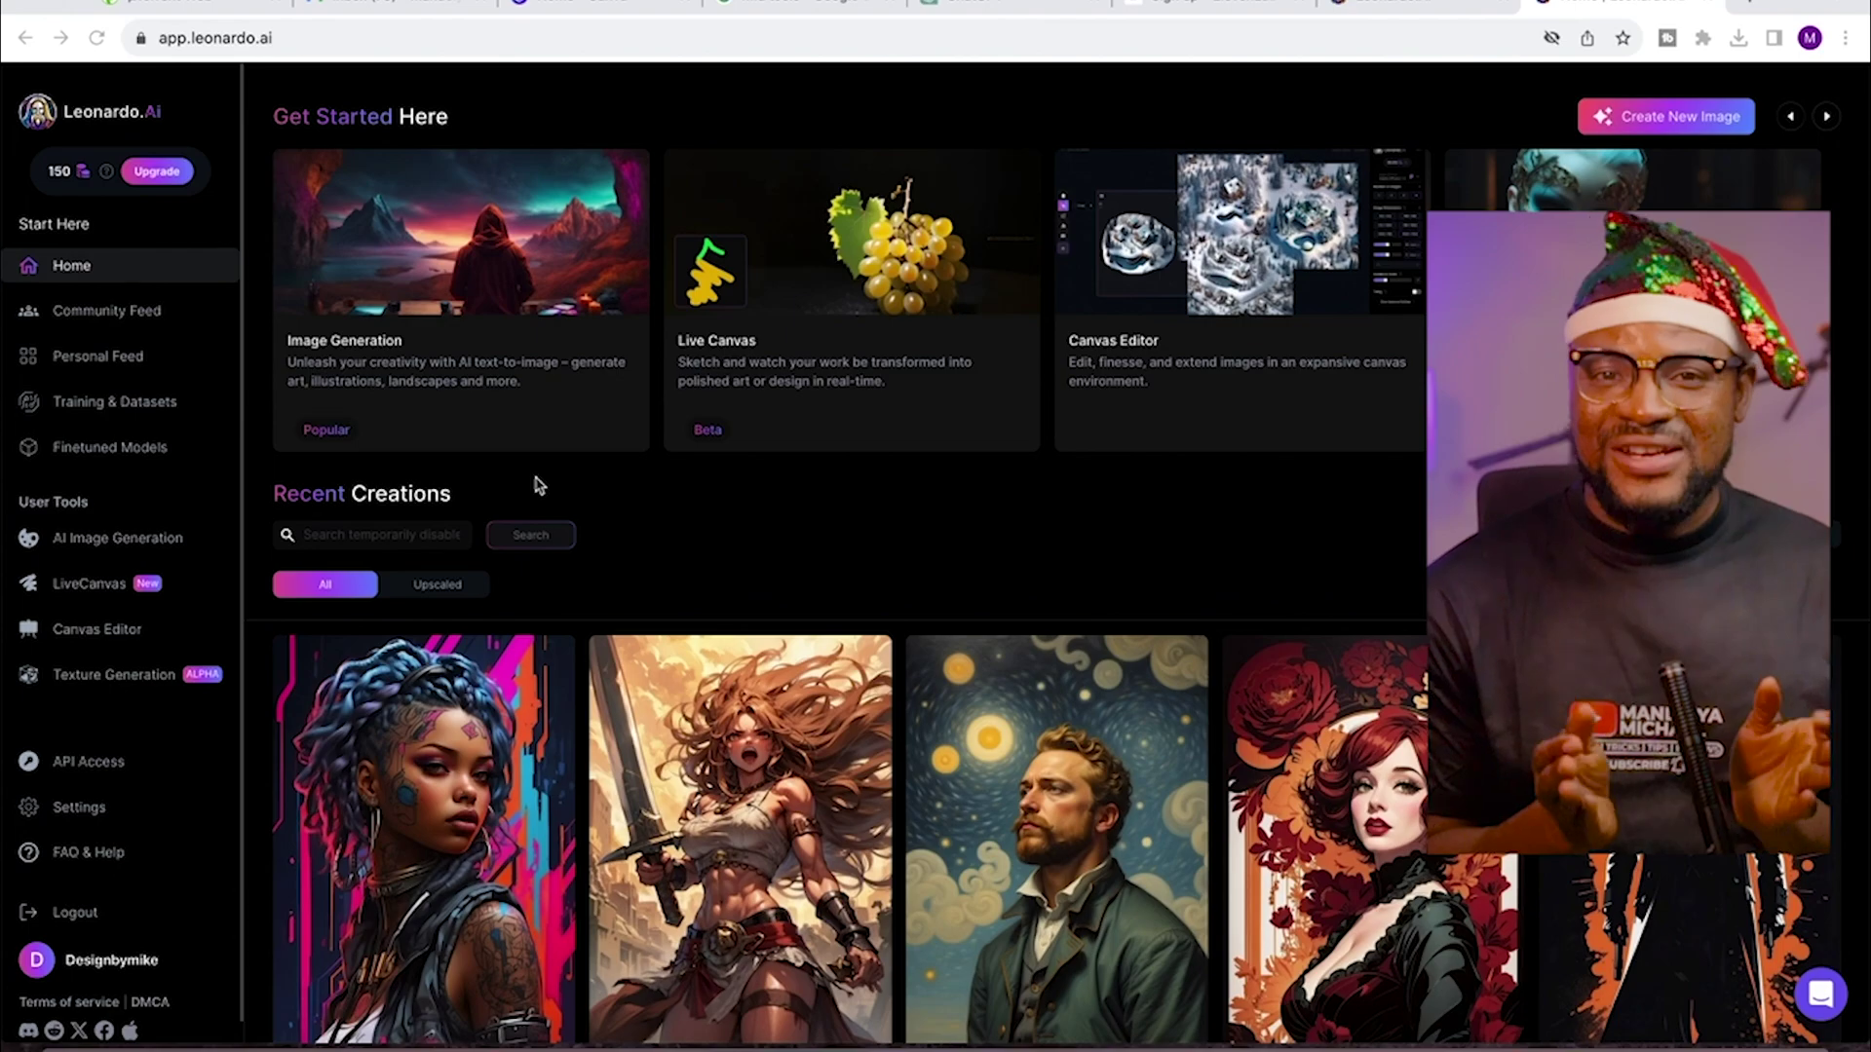
pyautogui.scroll(-3, 539, 485)
pyautogui.scroll(3, 539, 484)
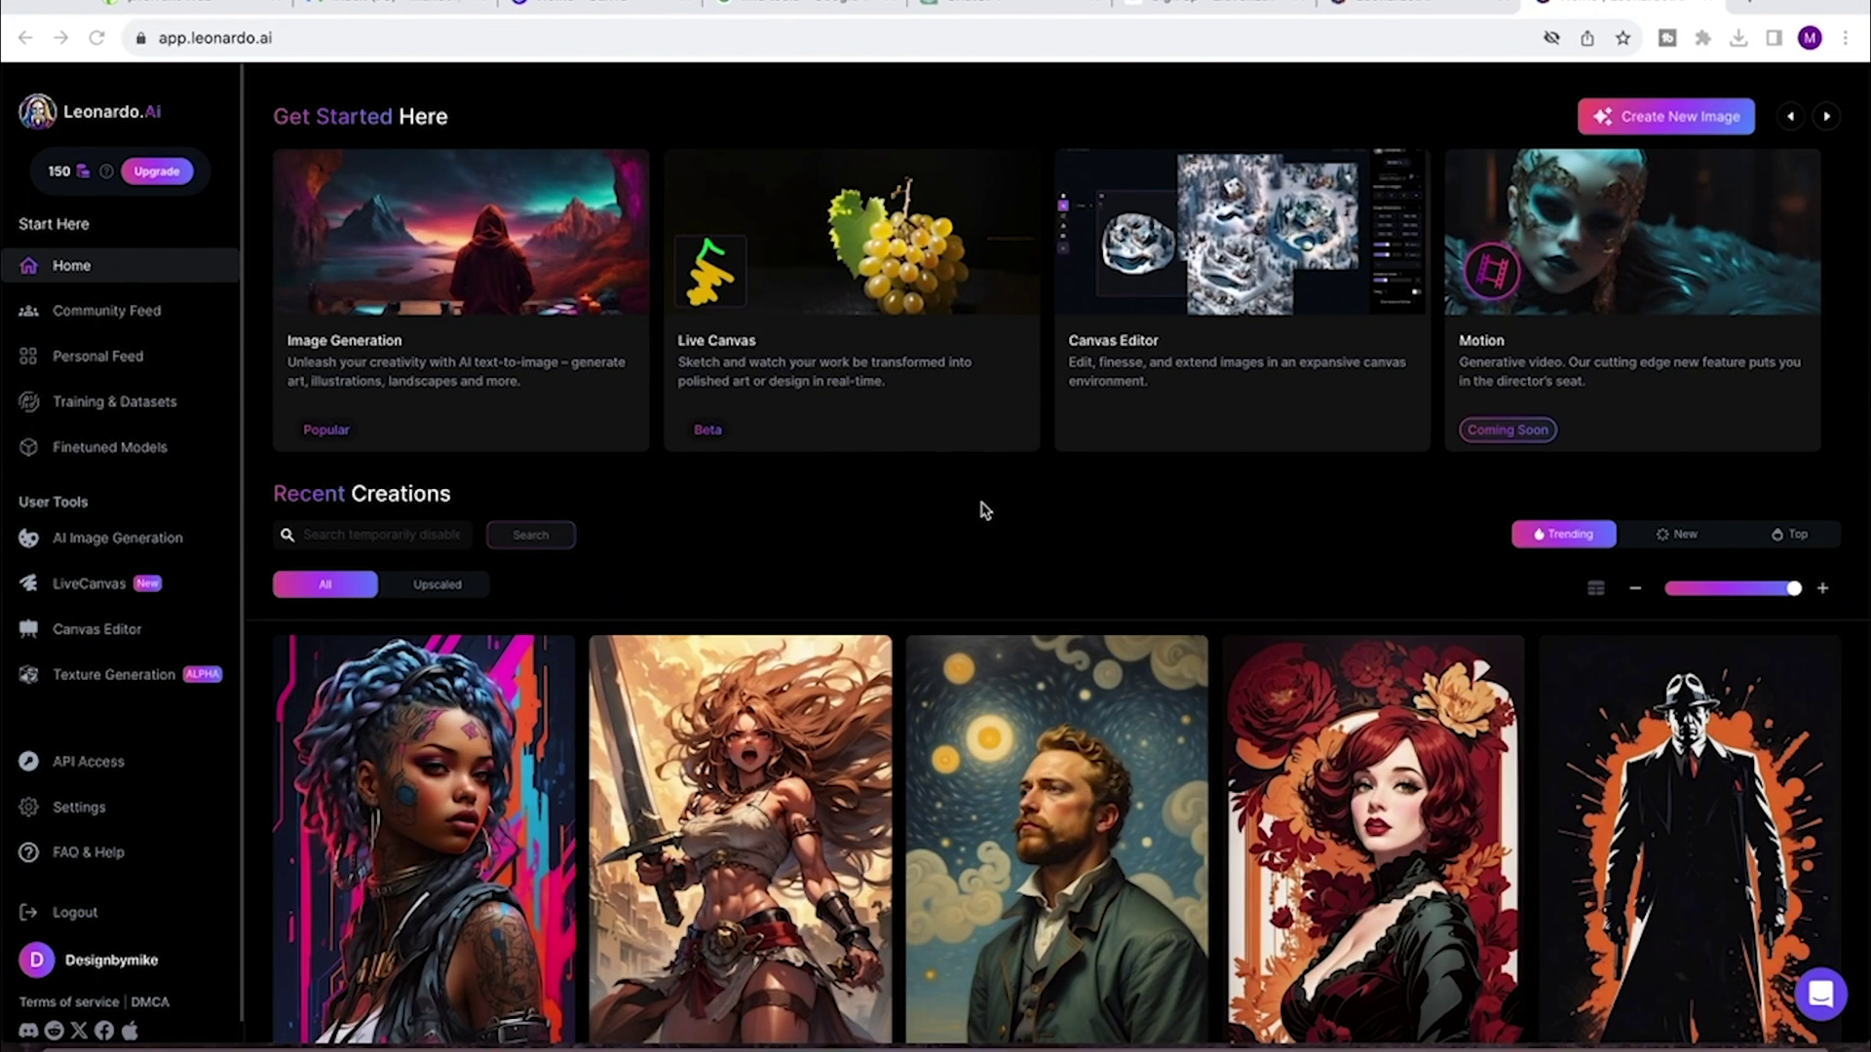
pyautogui.scroll(-3, 697, 616)
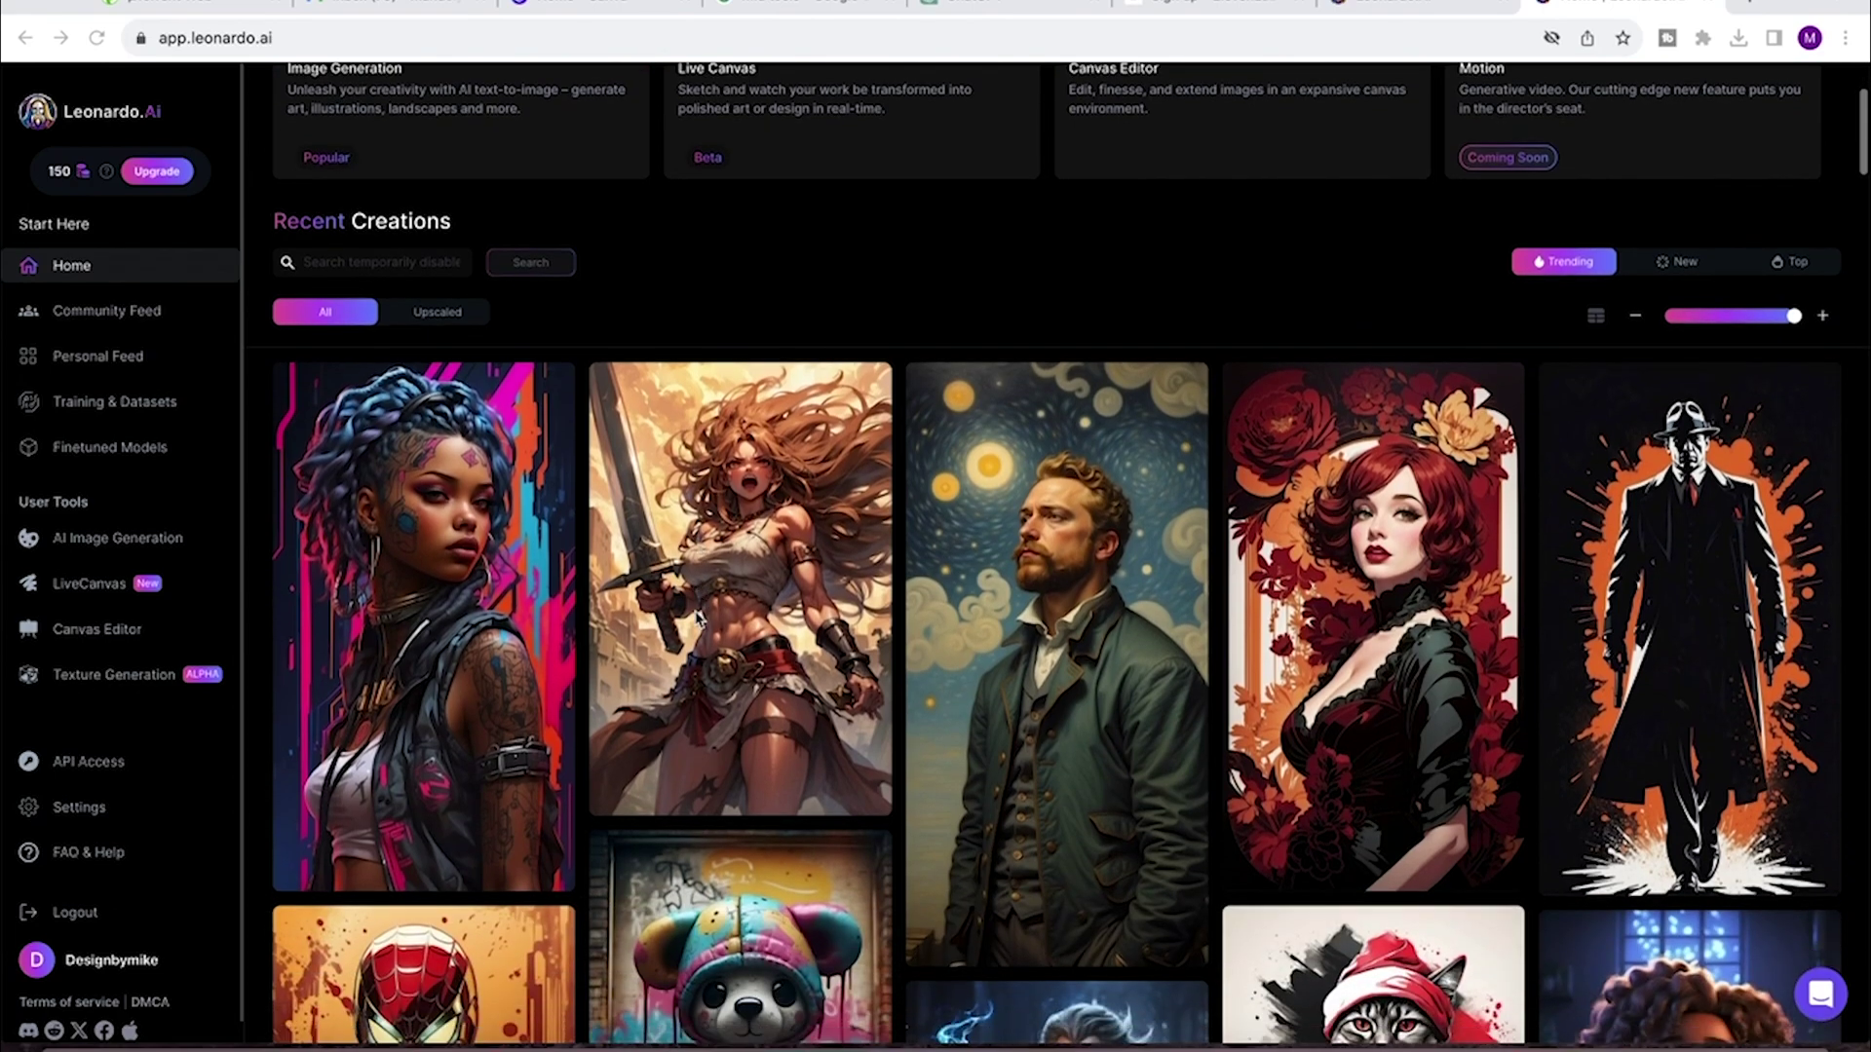
pyautogui.scroll(-3, 697, 616)
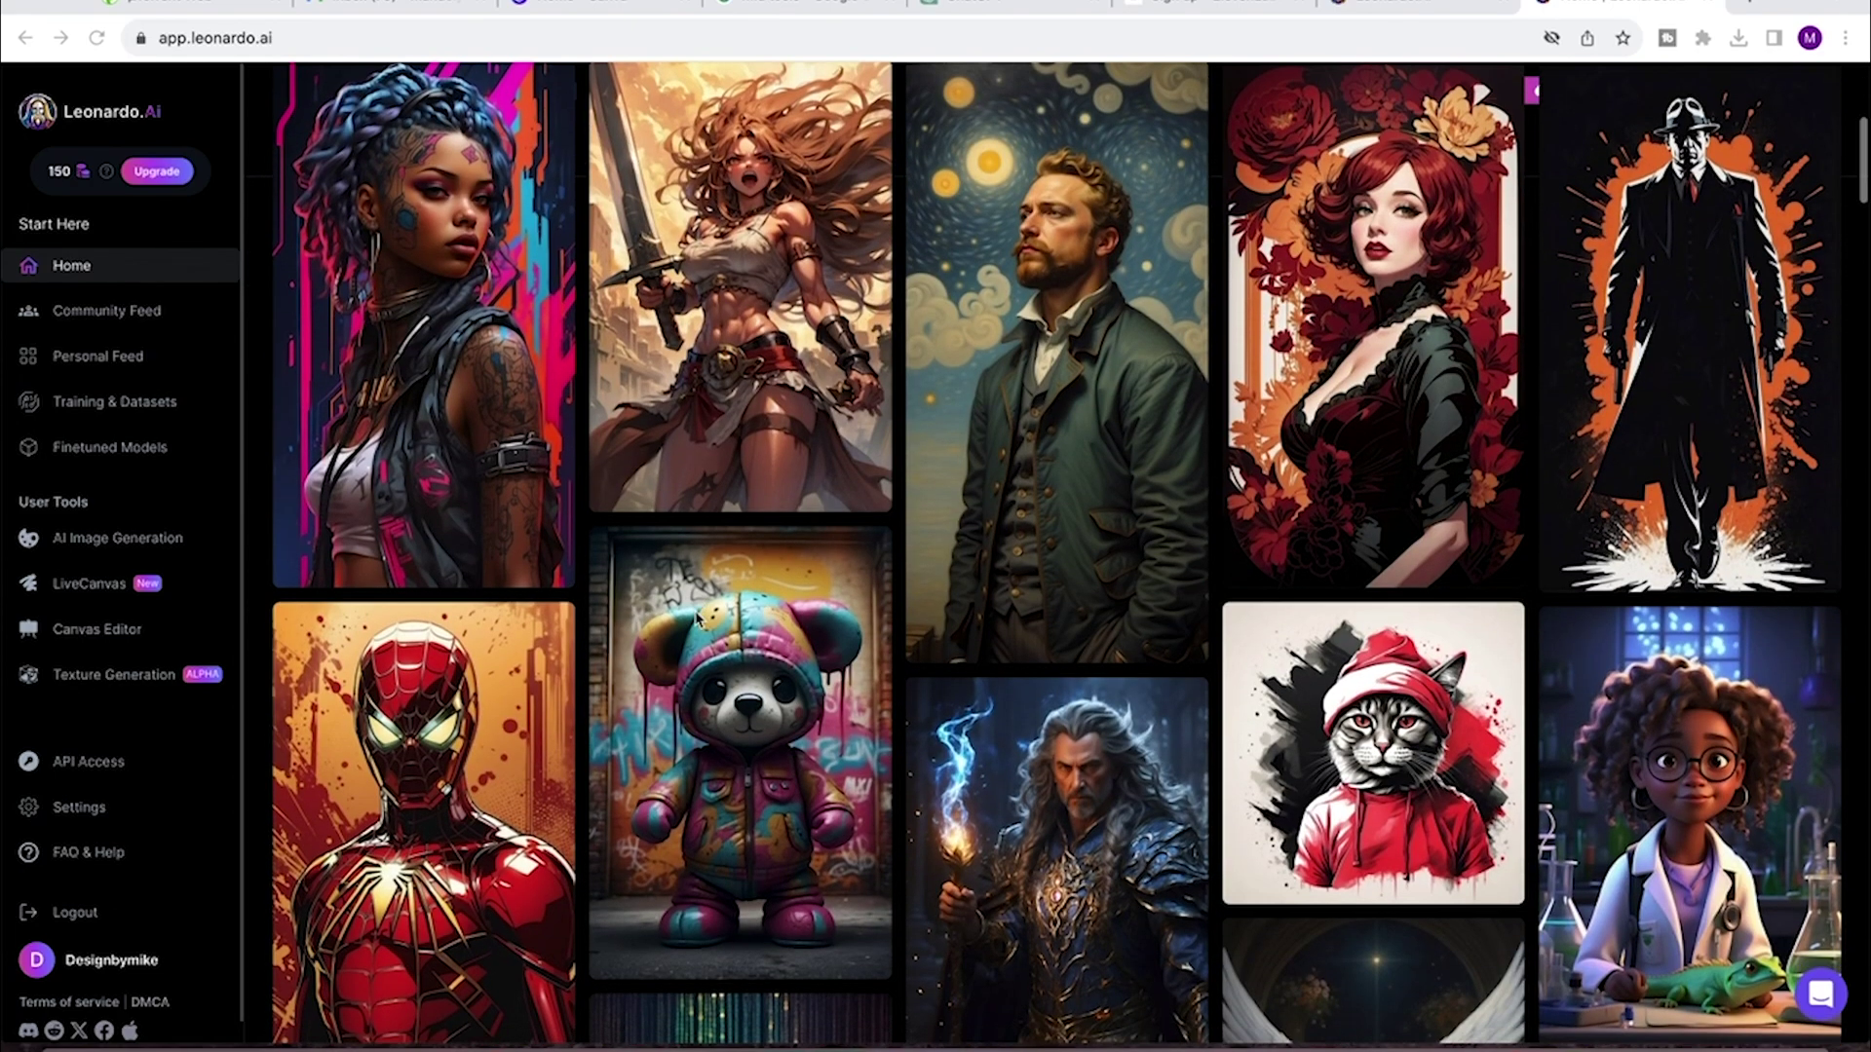
pyautogui.scroll(6, 698, 616)
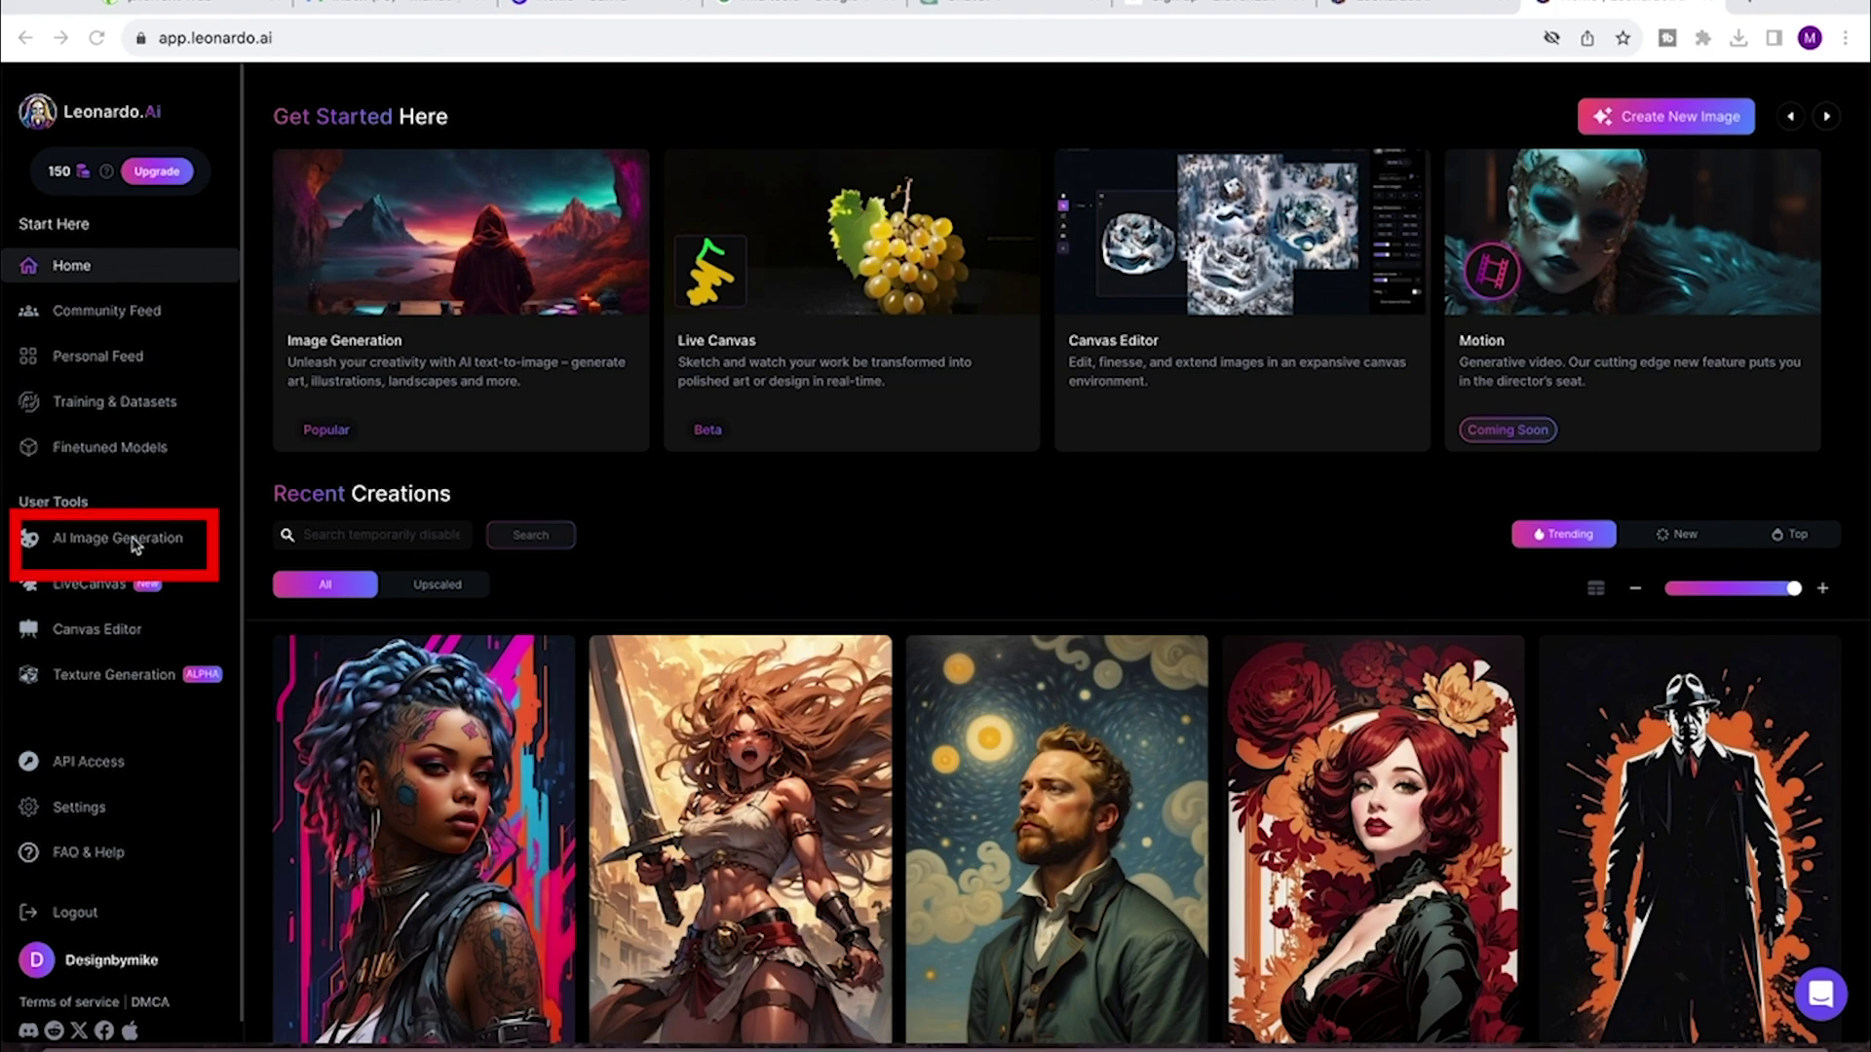
# Step: Open Leonardo.Ai's AI Image Generation tool and generate images from the prompt "/imagine"
pyautogui.click(112, 542)
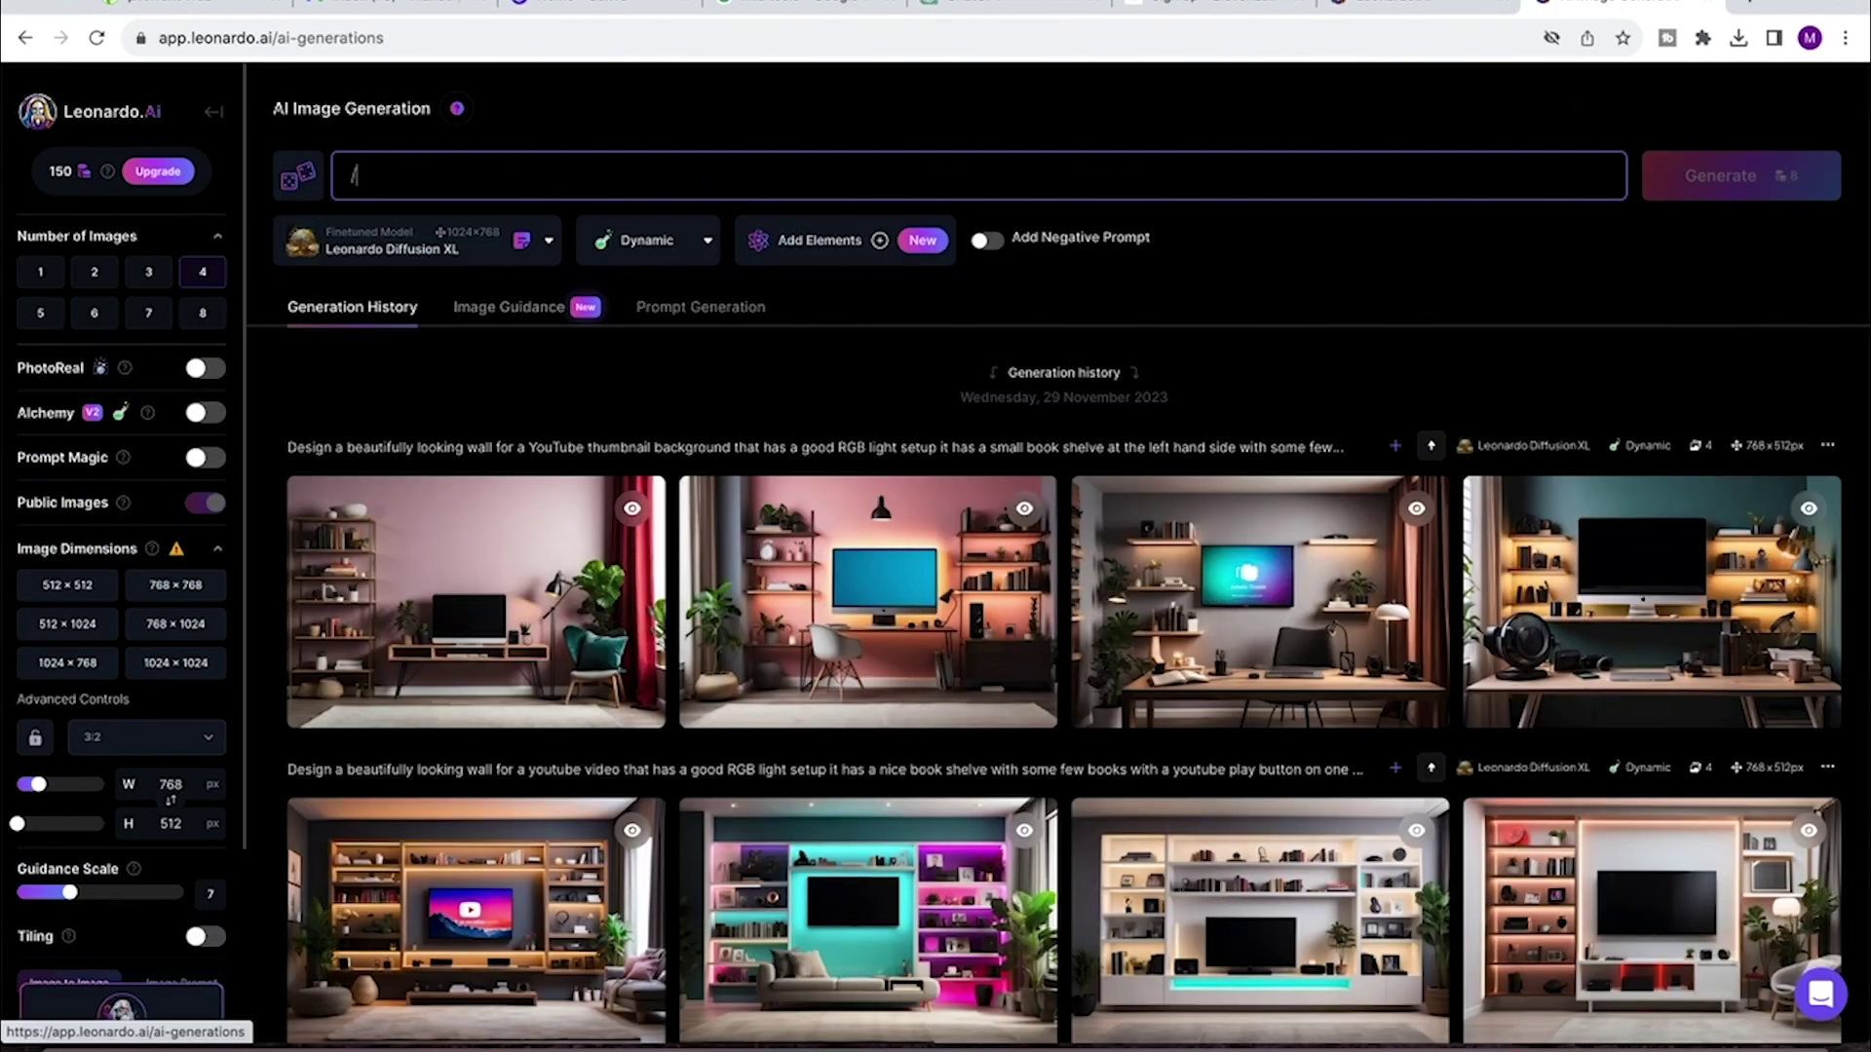
pyautogui.write('/imag')
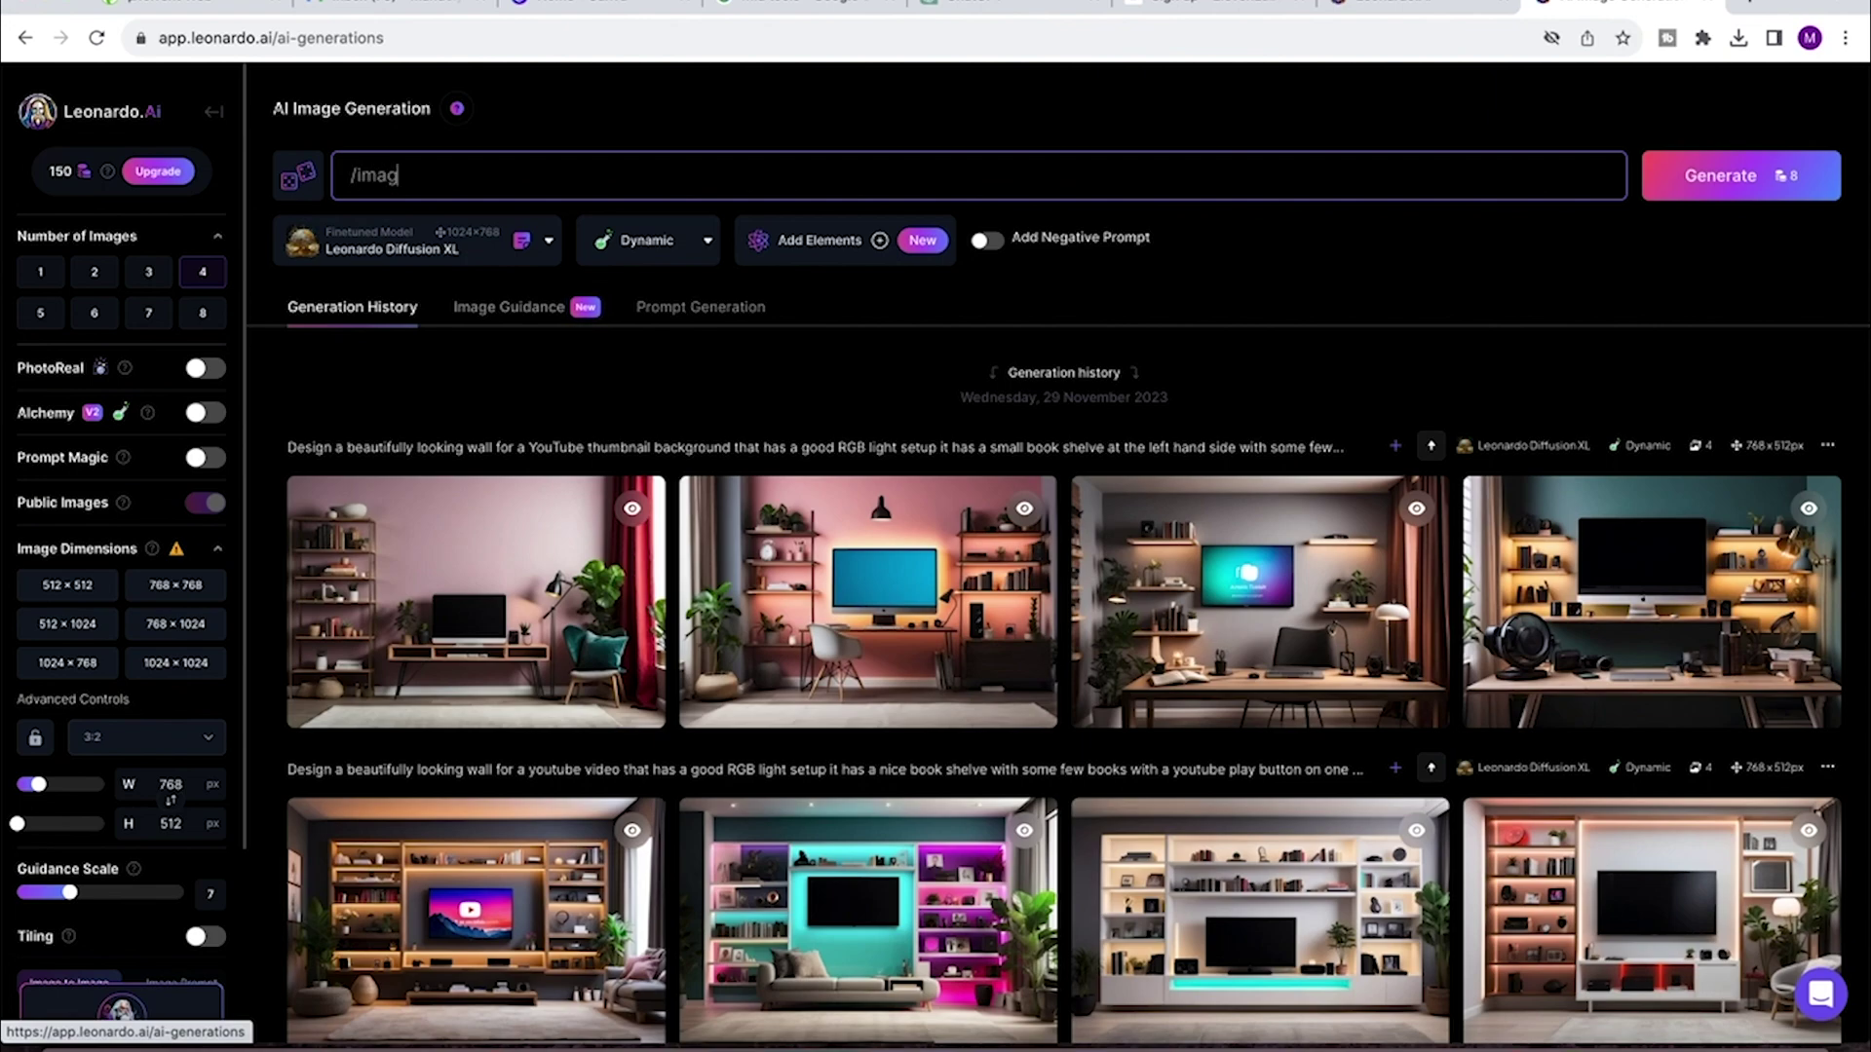
pyautogui.write('ine')
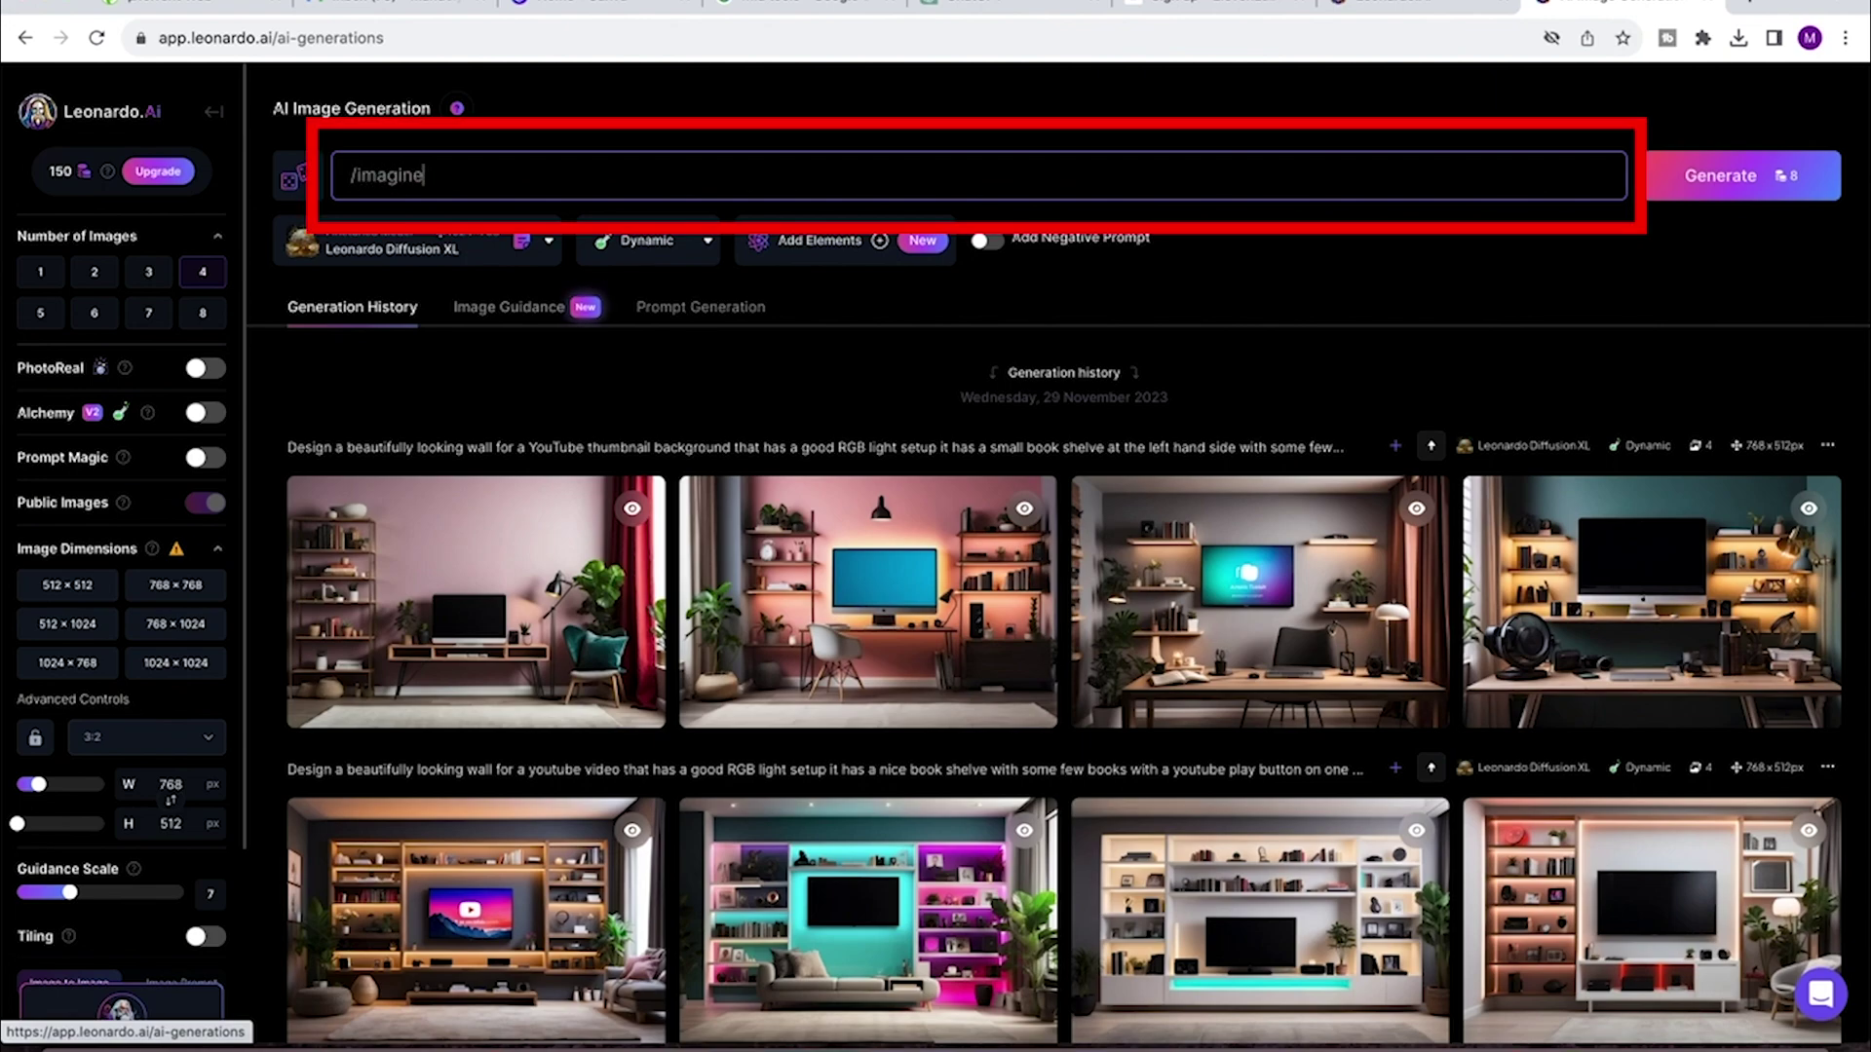
pyautogui.press('Return')
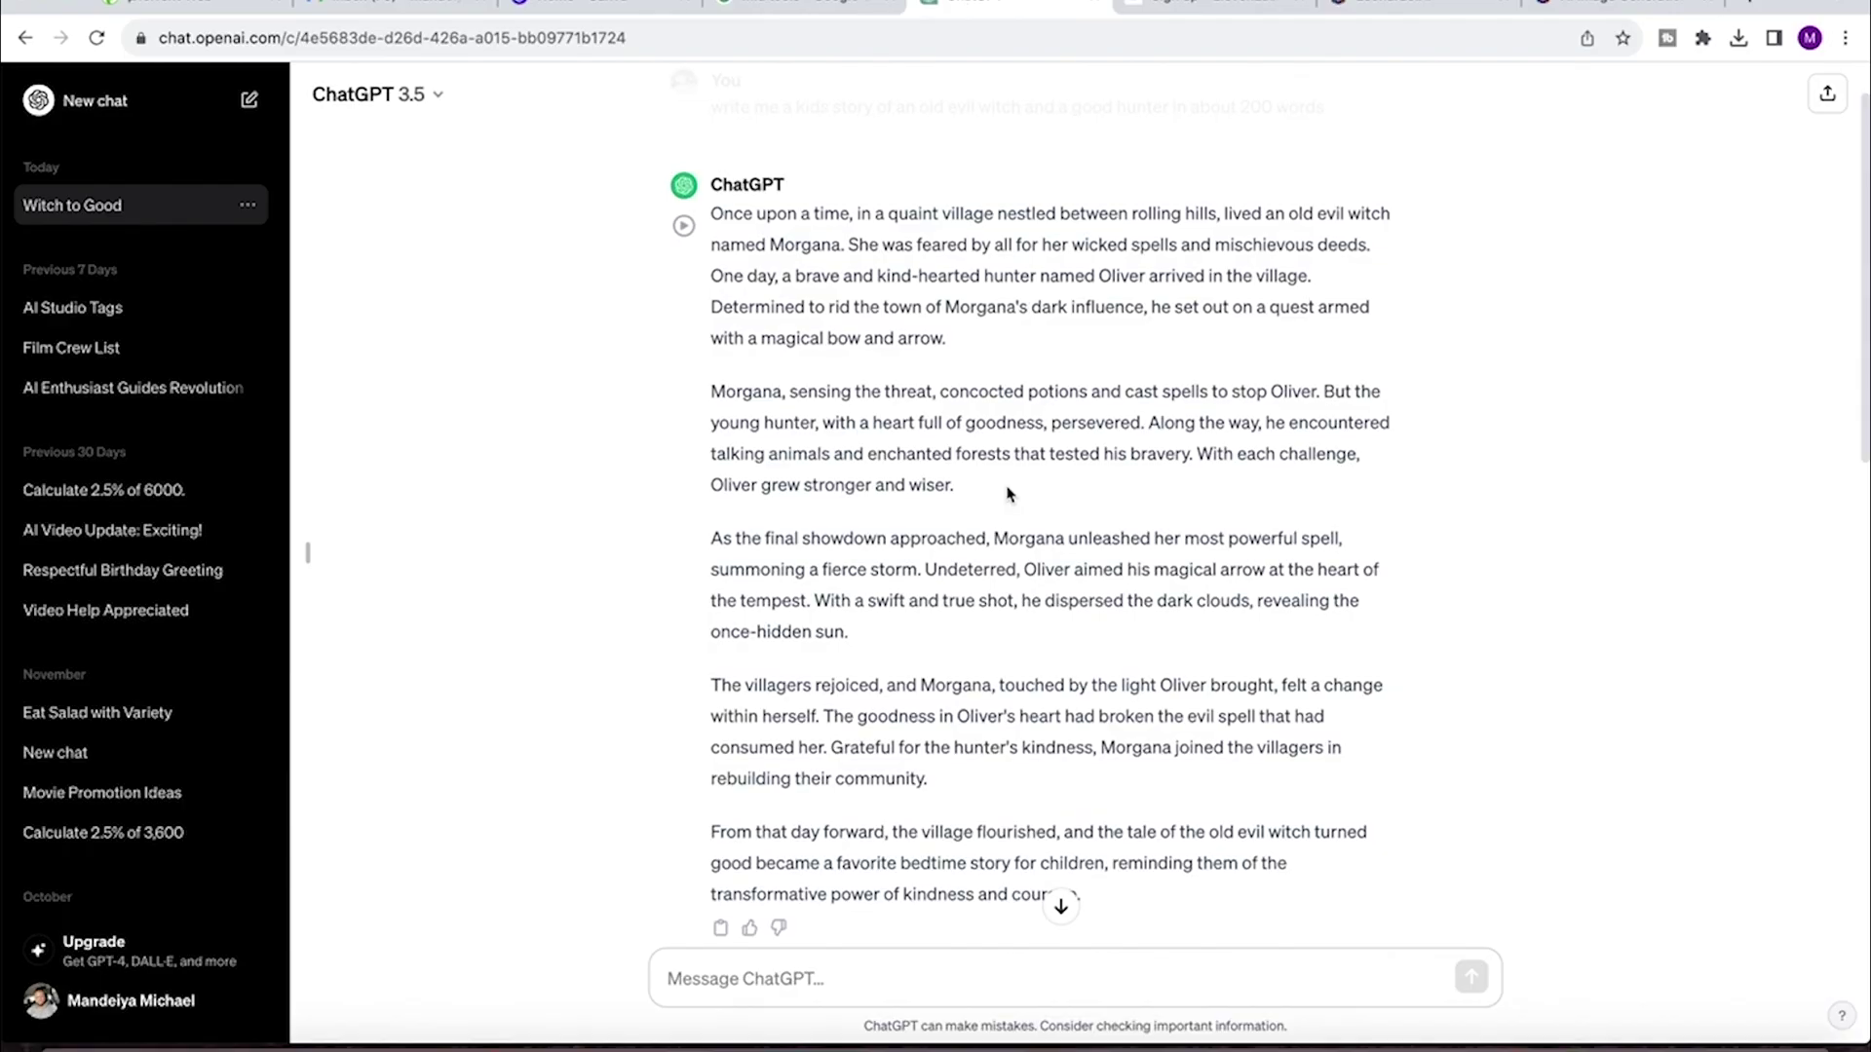
# Step: Generate images from "/imagine" plus ChatGPT's Evil Witch's Lair prompt and the style keywords "hyper-realistic, 8k,ultra hd, pixar style, disney style, cinema 4d ar3:2"
pyautogui.scroll(-6, 1004, 497)
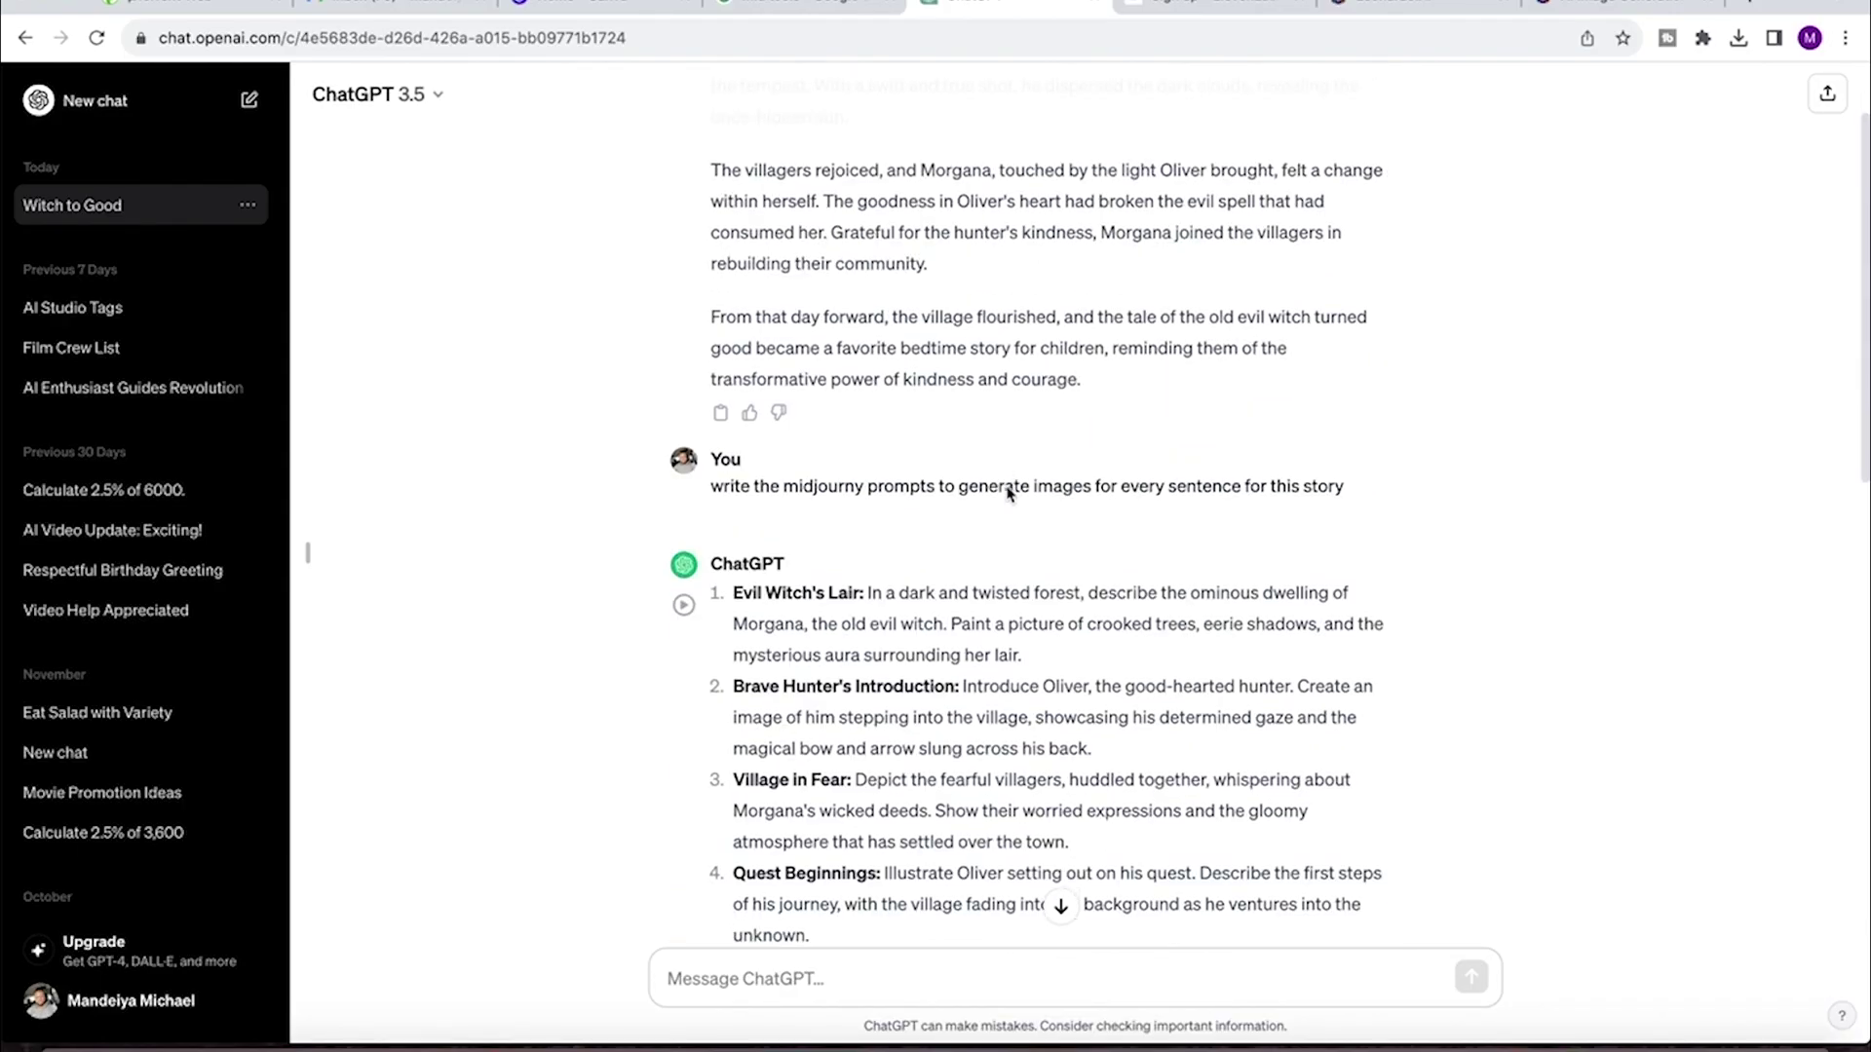
pyautogui.moveTo(869, 514)
pyautogui.mouseDown()
pyautogui.moveTo(986, 537)
pyautogui.moveTo(1053, 579)
pyautogui.mouseUp()
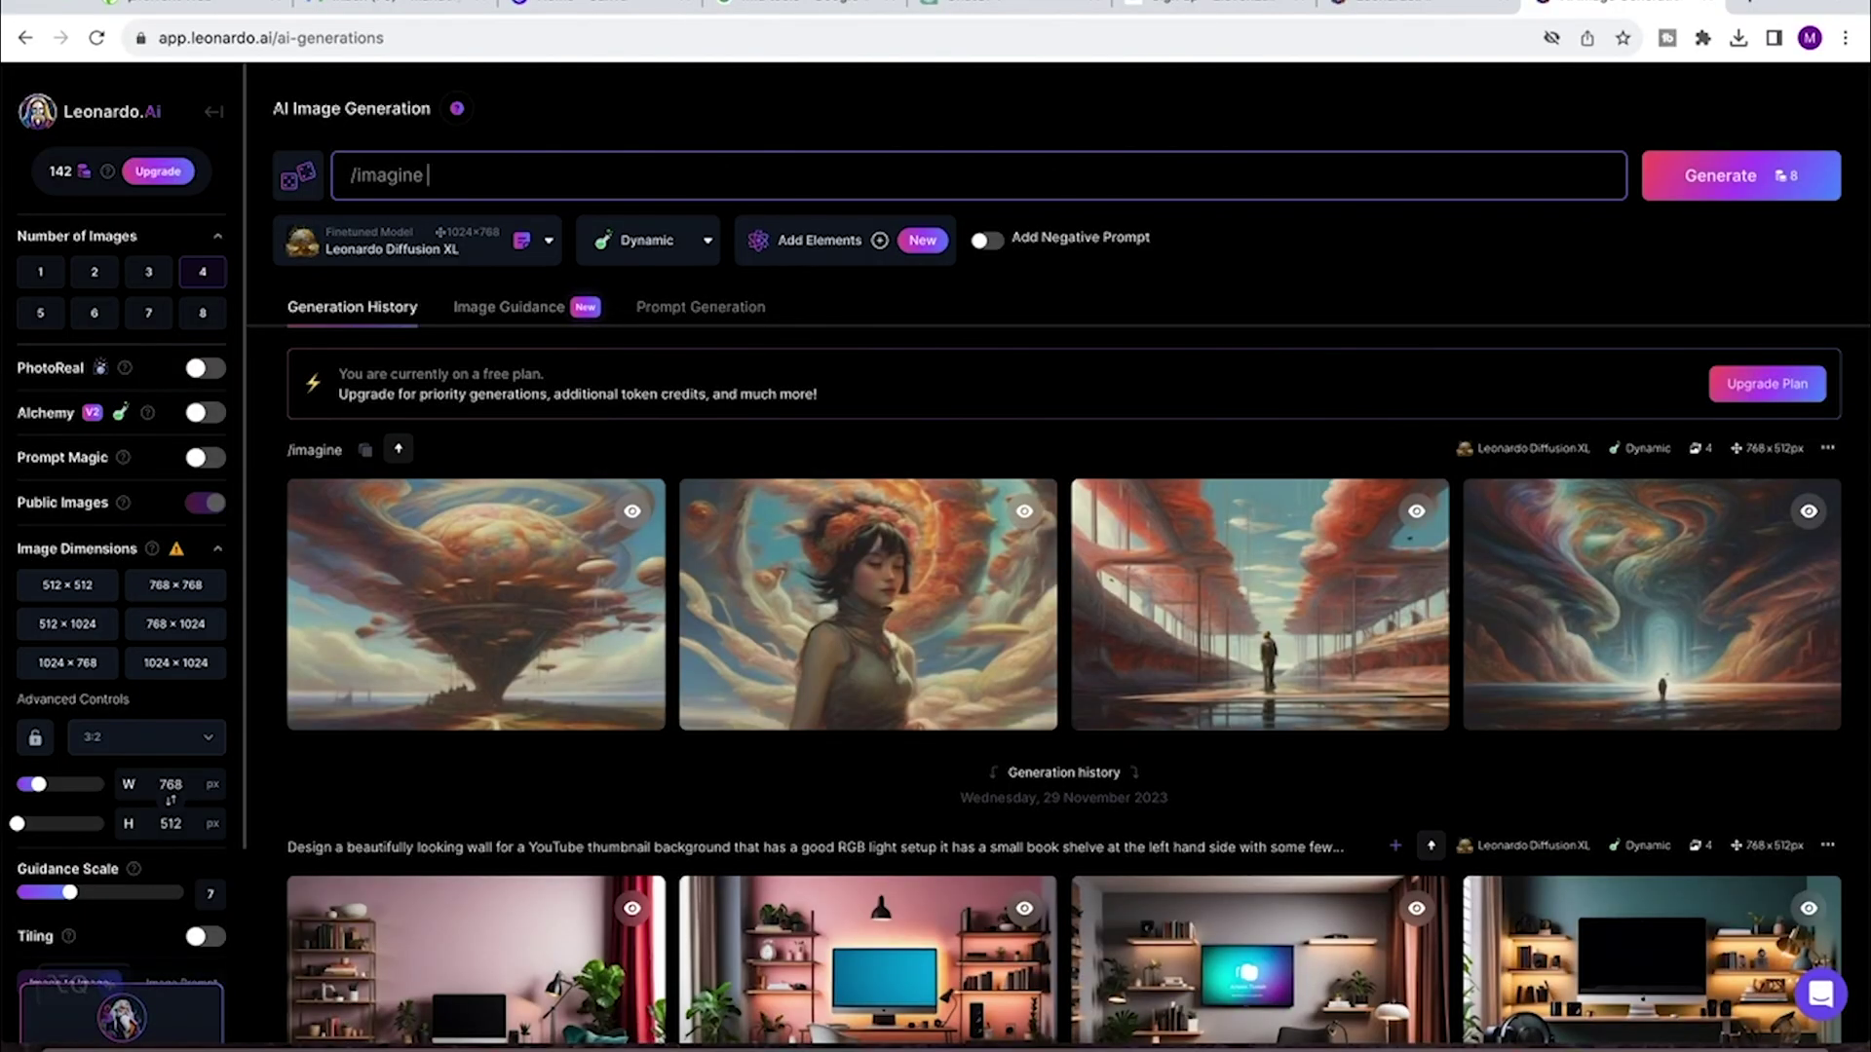
pyautogui.hotkey('ctrl', 'v')
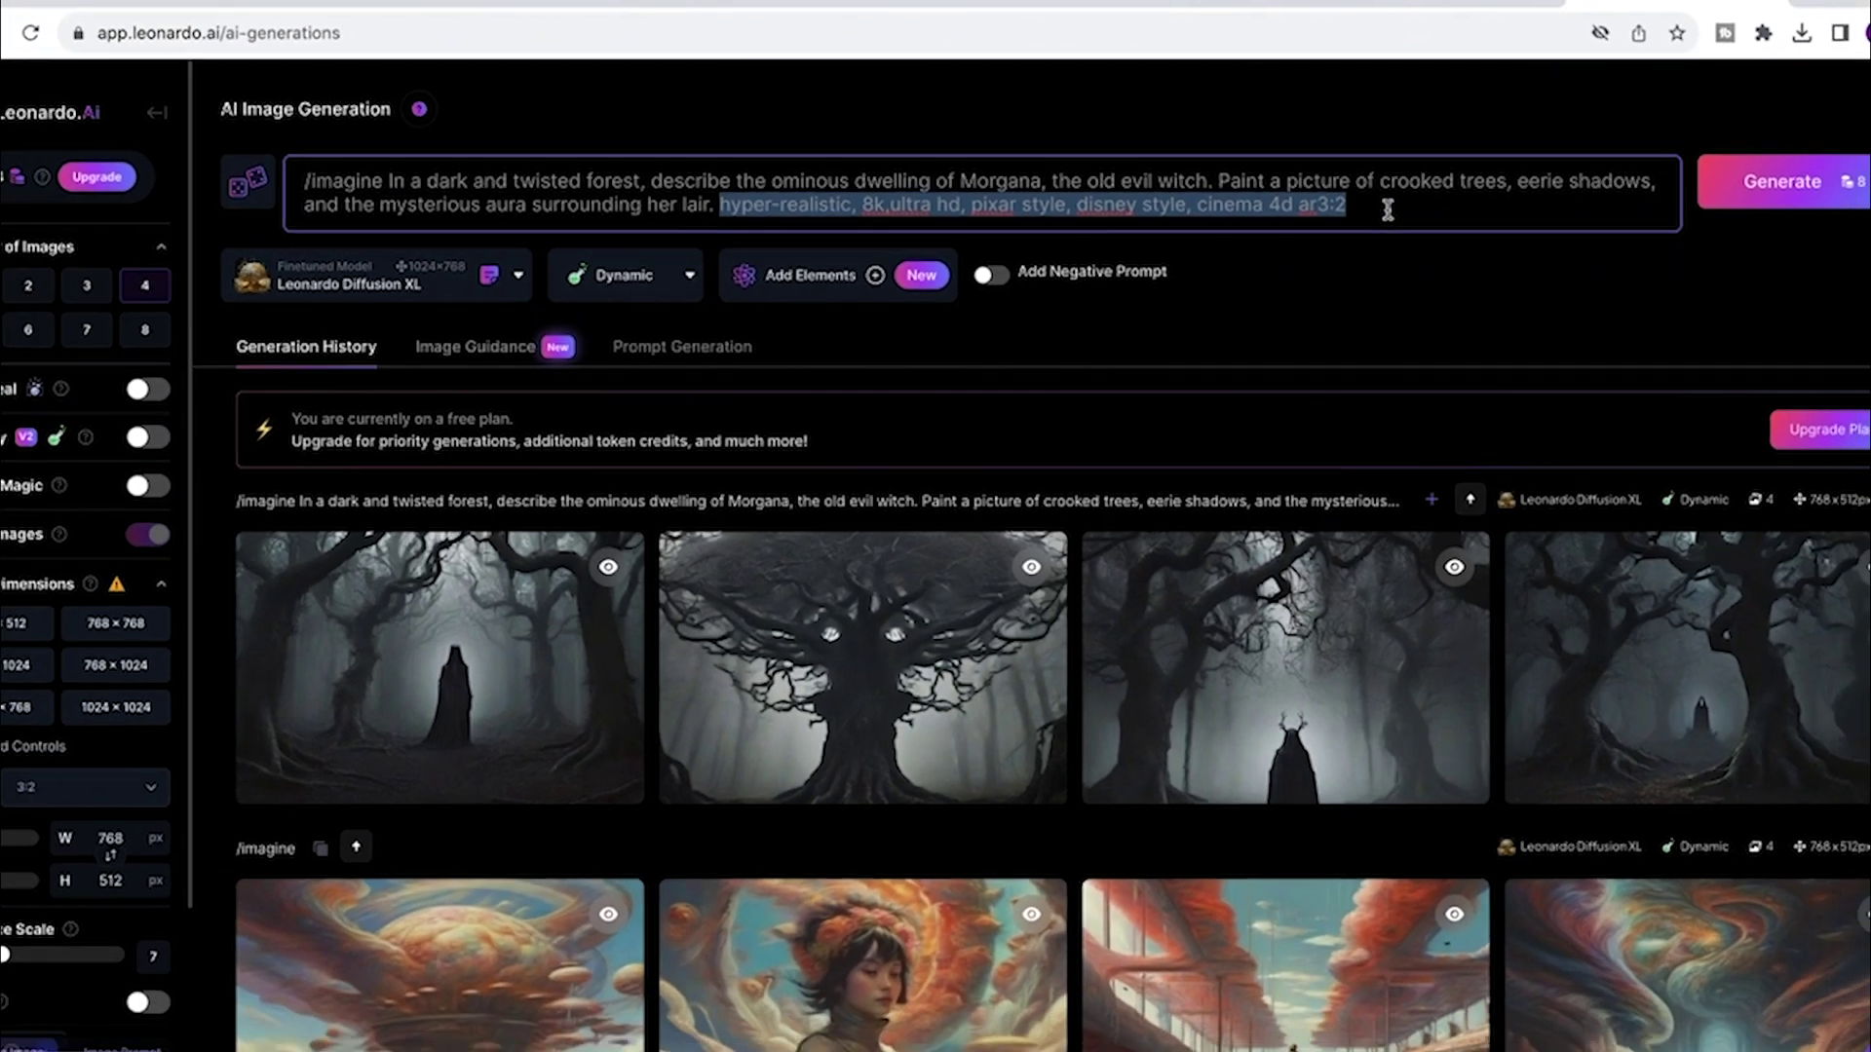
pyautogui.click(1805, 198)
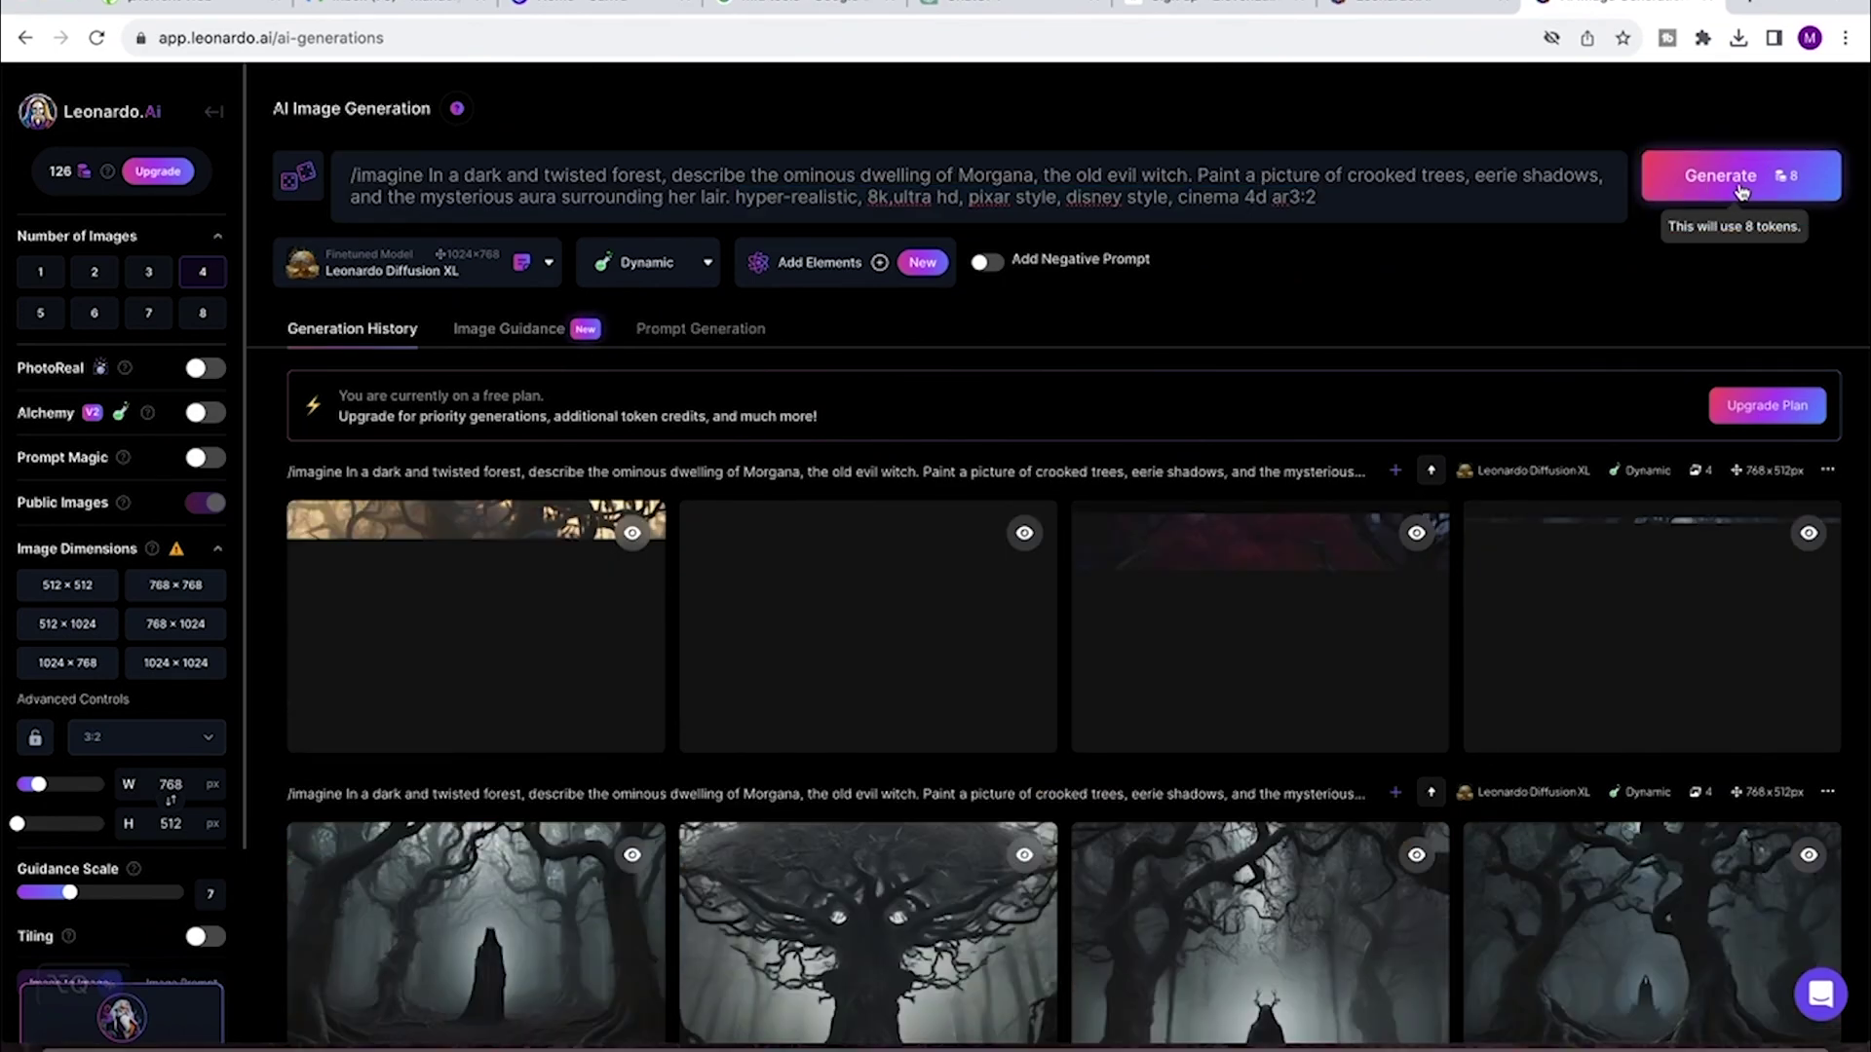
# Step: Select the prompt's style keywords, then pick the Village in Fear prompt text in ChatGPT and return to Leonardo.Ai
pyautogui.moveTo(735, 196); pyautogui.dragTo(1328, 196)
pyautogui.press('super+5')
pyautogui.moveTo(850, 567); pyautogui.dragTo(1078, 634)
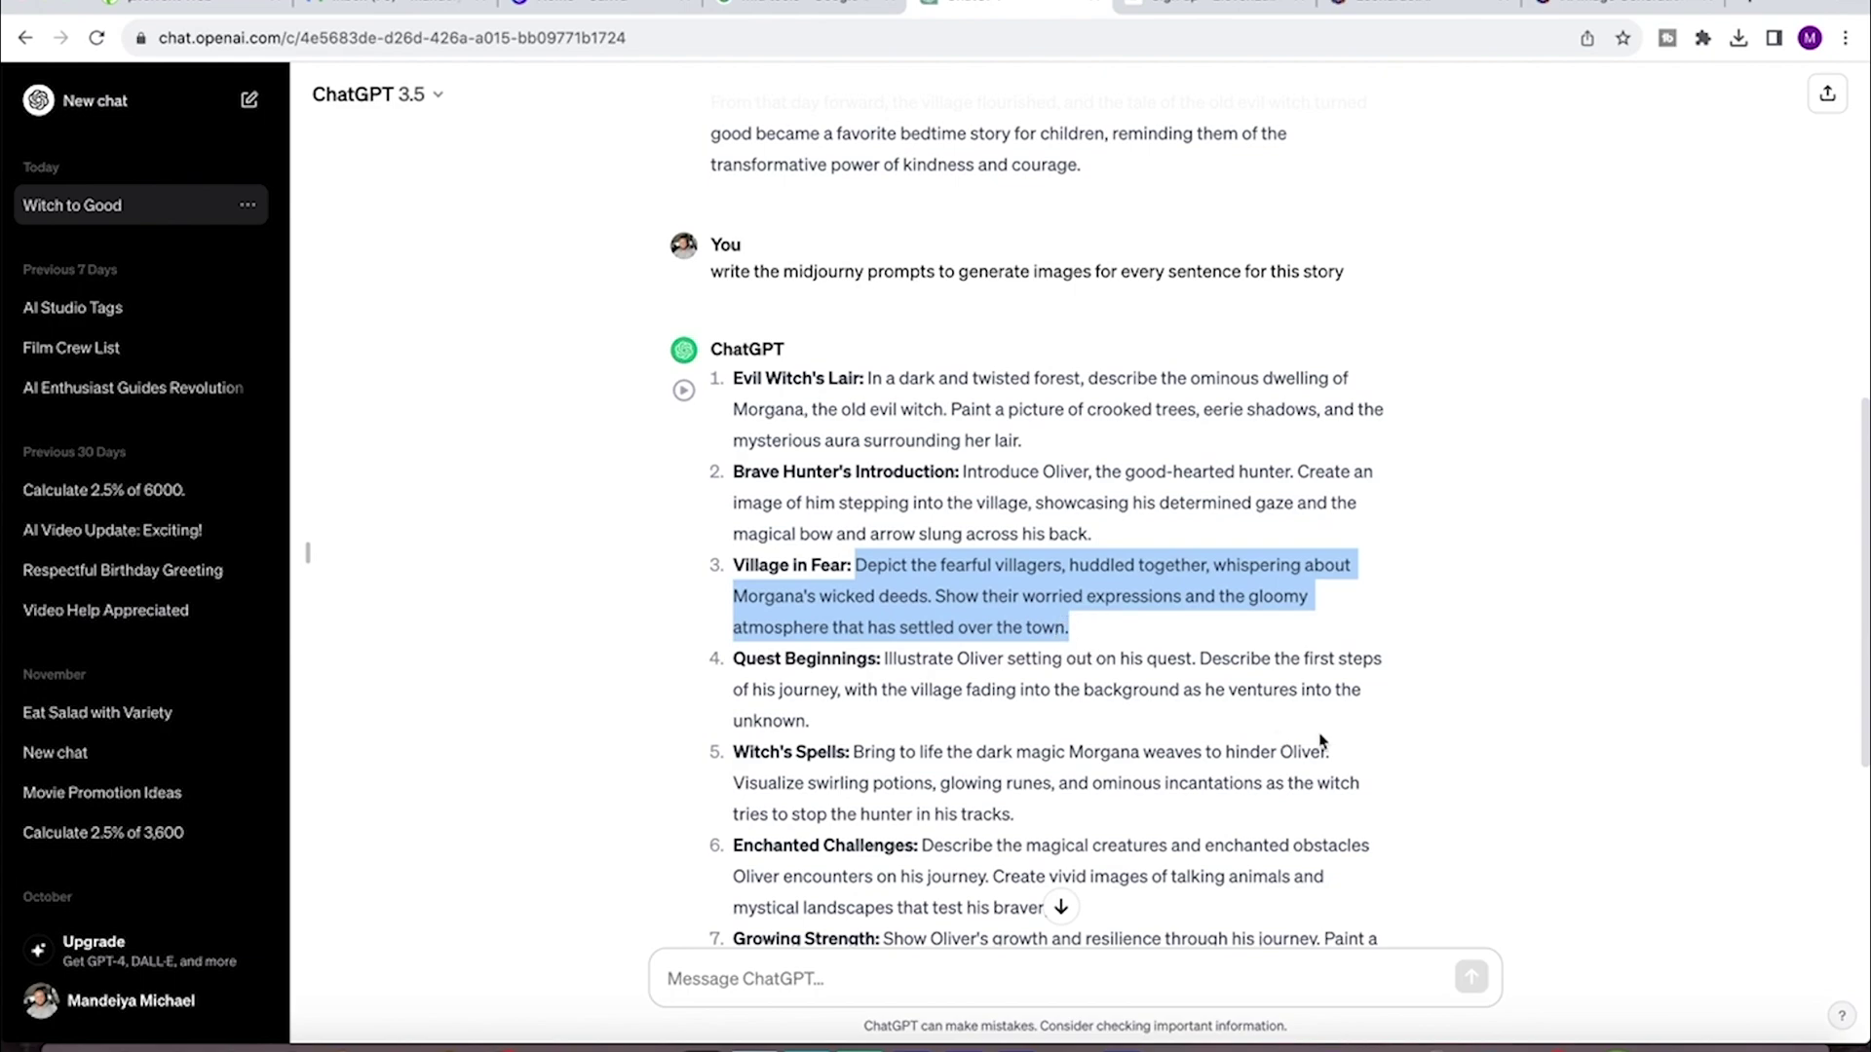
pyautogui.scroll(-5, 1320, 742)
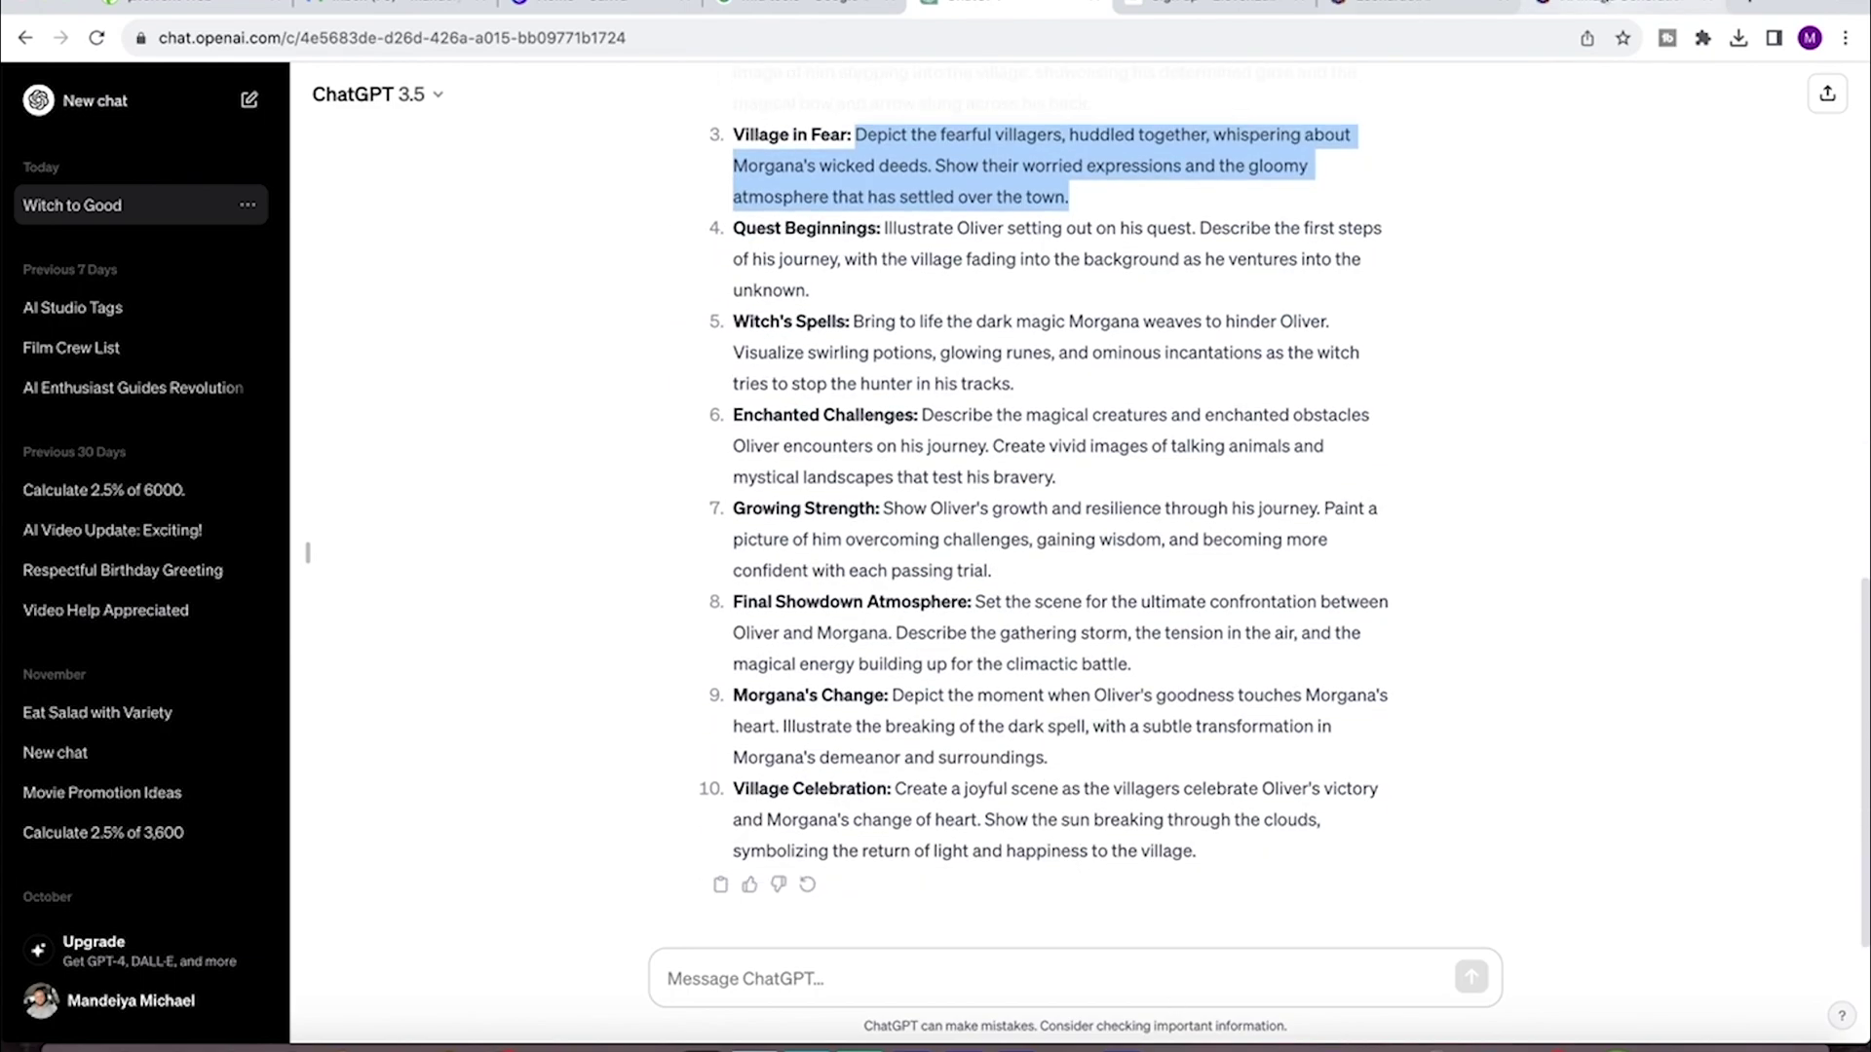
pyautogui.press('super+8')
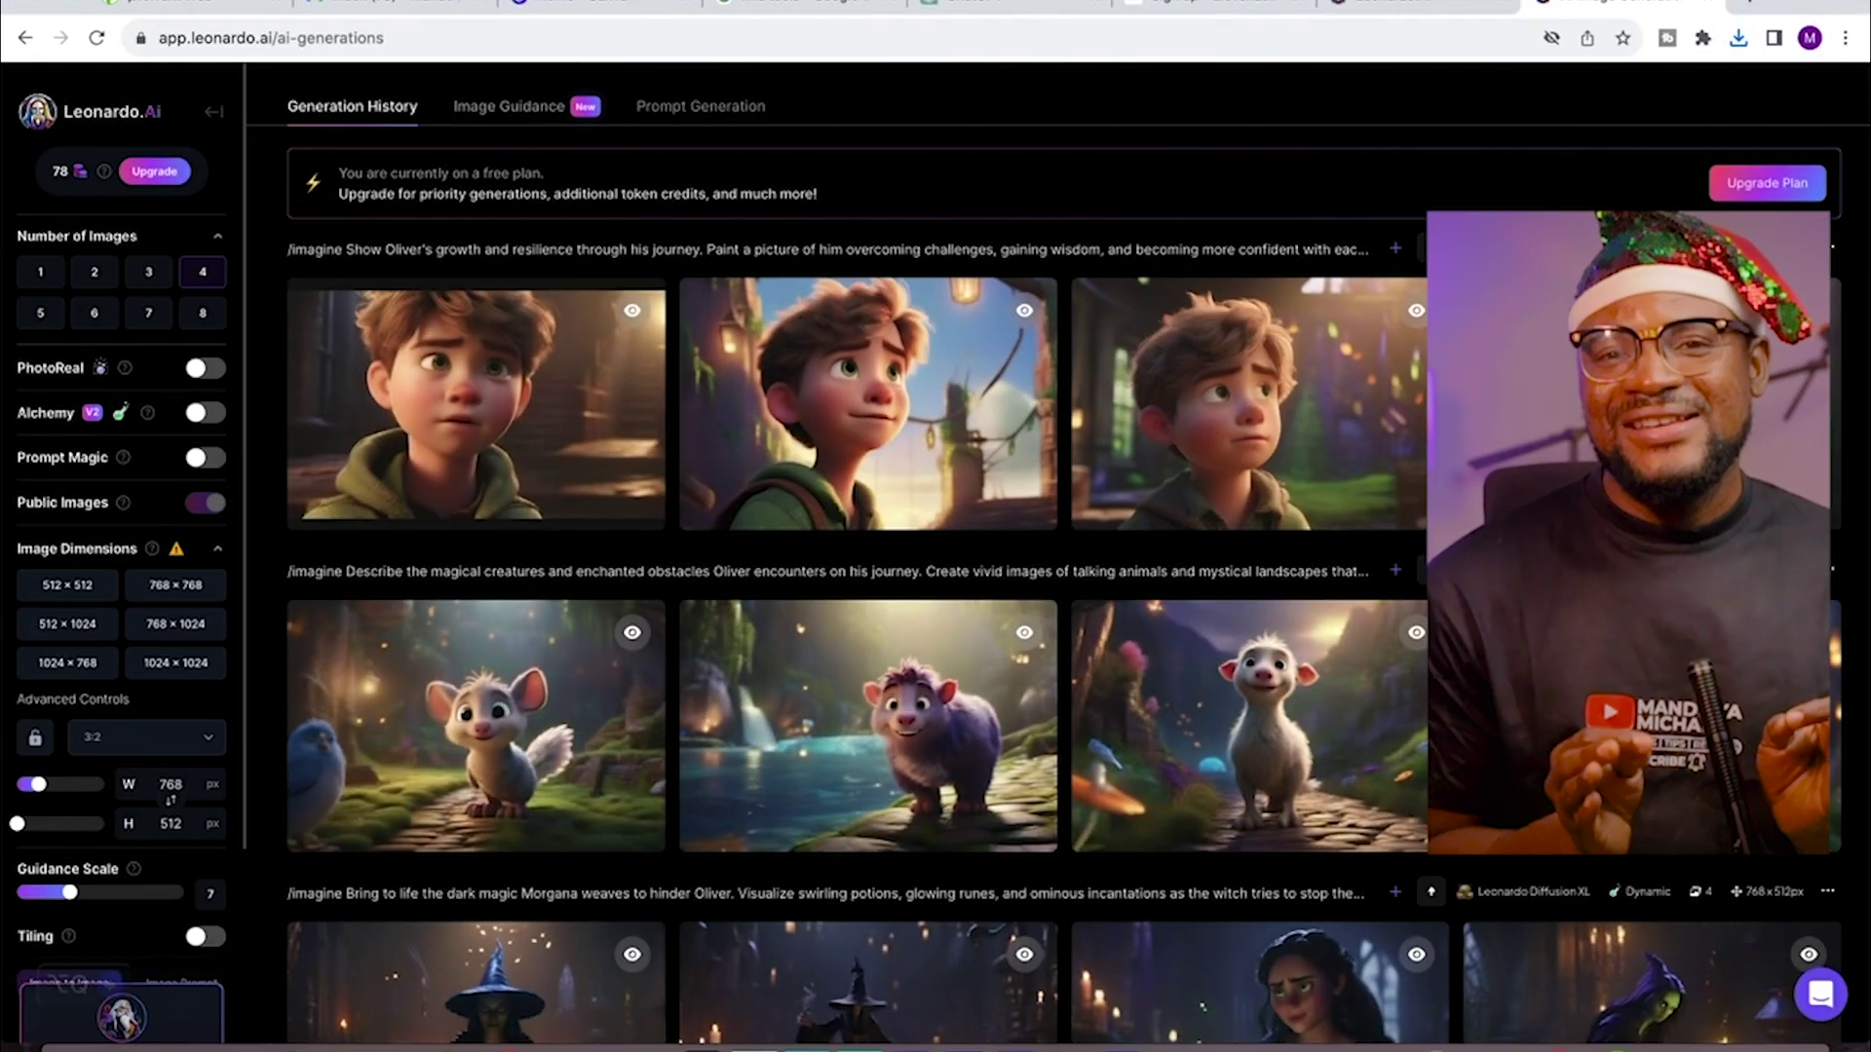
# Step: Review the generated scene images and show the browser's recent downloads
pyautogui.scroll(2, 867, 584)
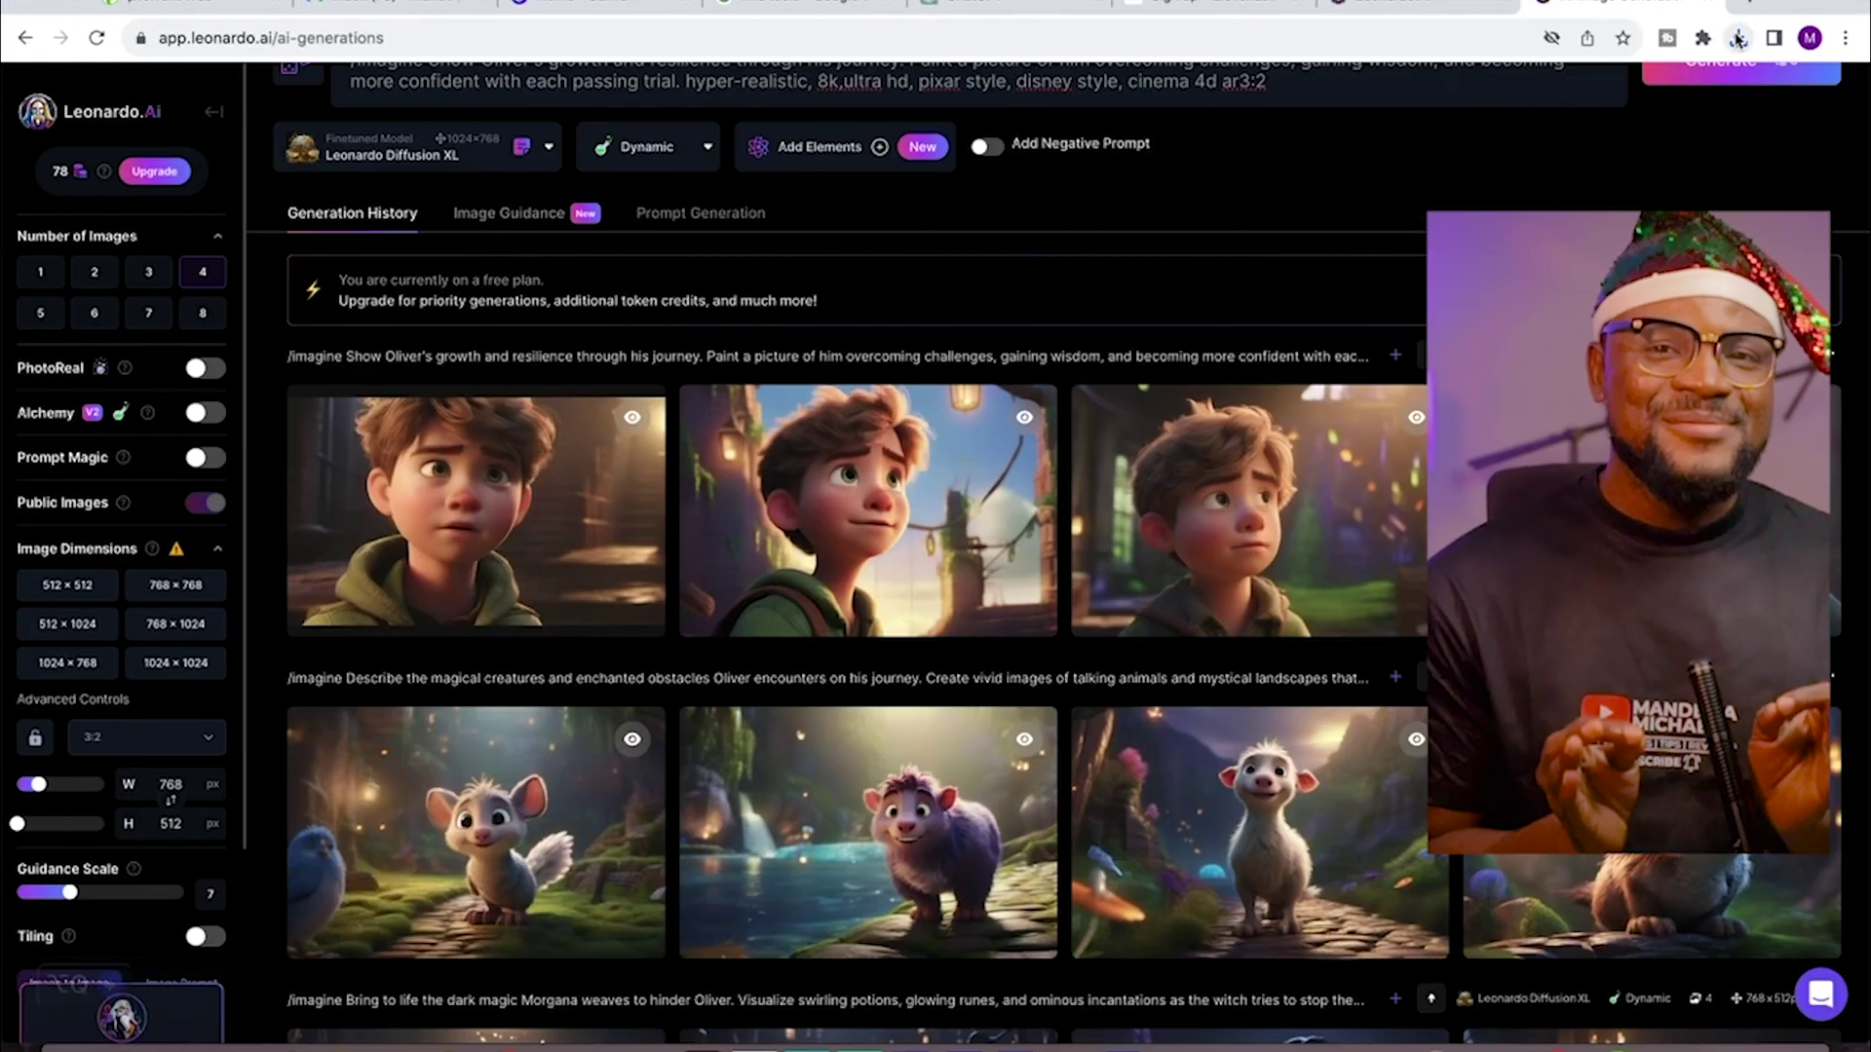
pyautogui.click(1738, 37)
pyautogui.rightClick(1534, 147)
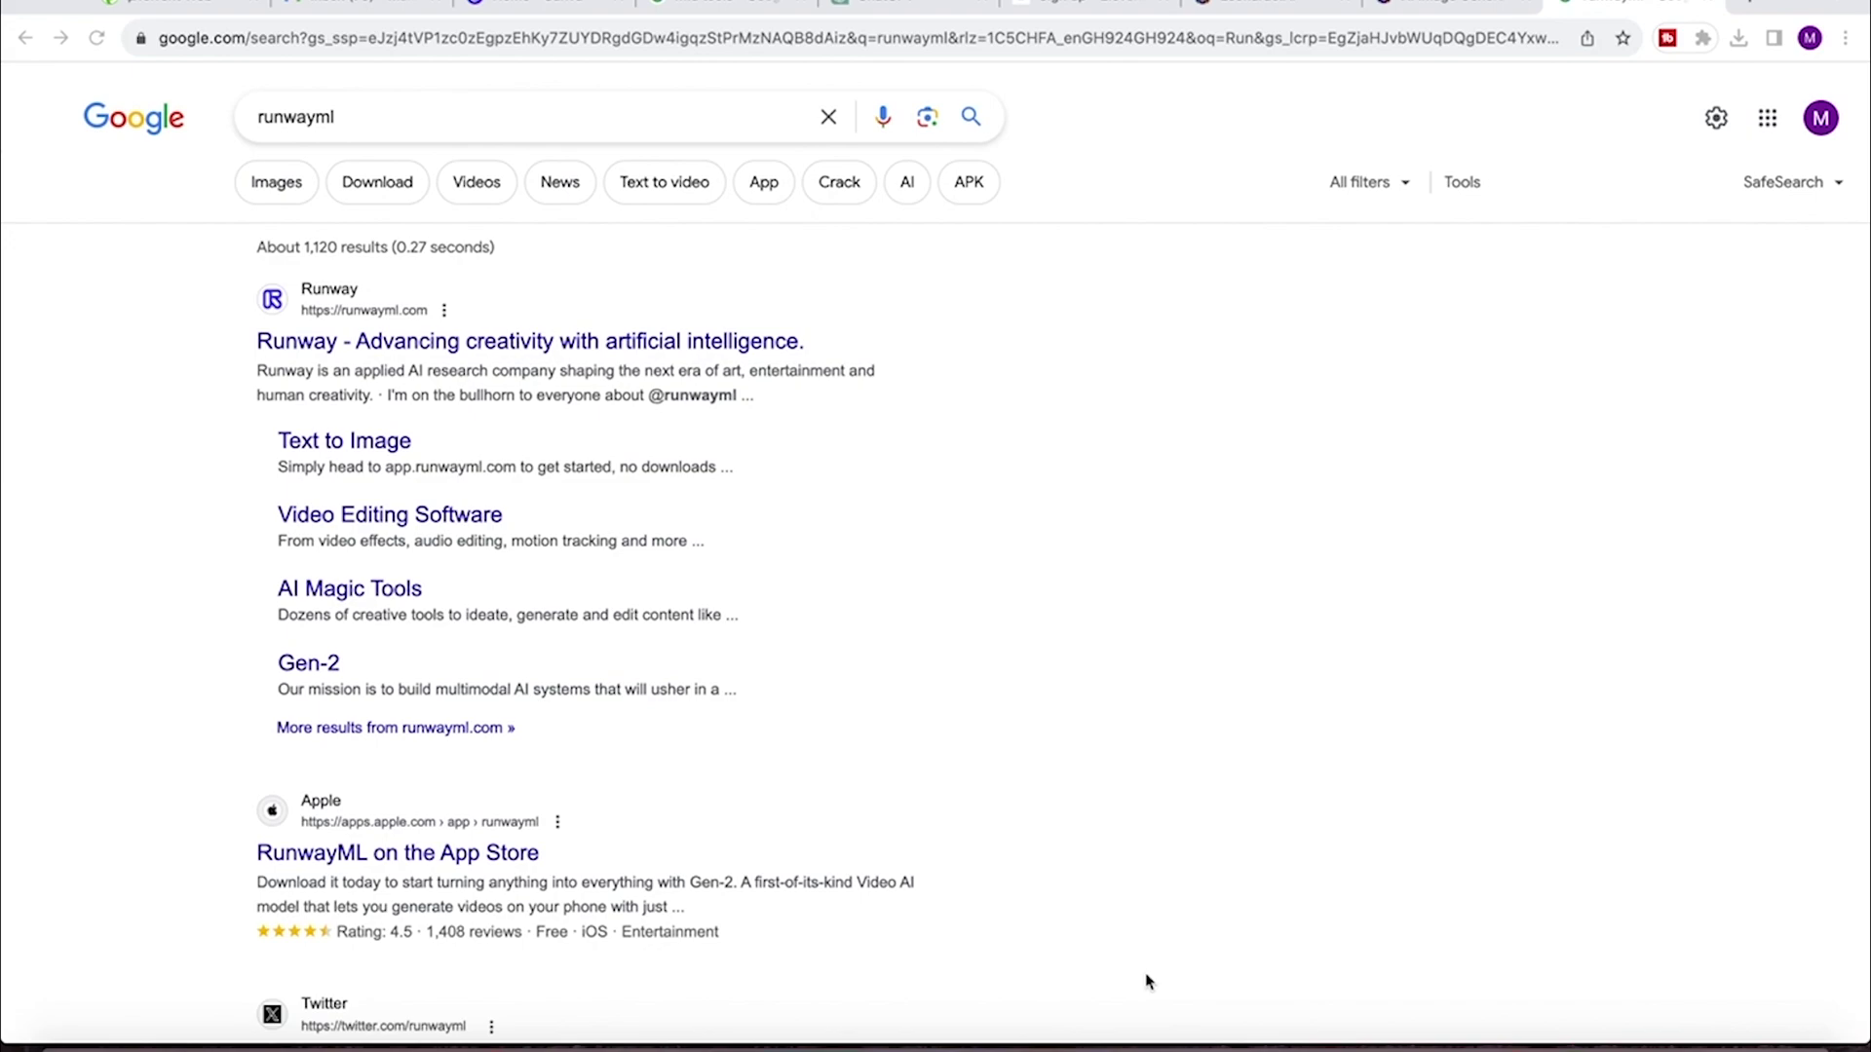
# Step: Switch to Runway from the "runwayml" search and look over the dashboard's AI Magic Tools and tutorials
pyautogui.hotkey('alt', 'q')
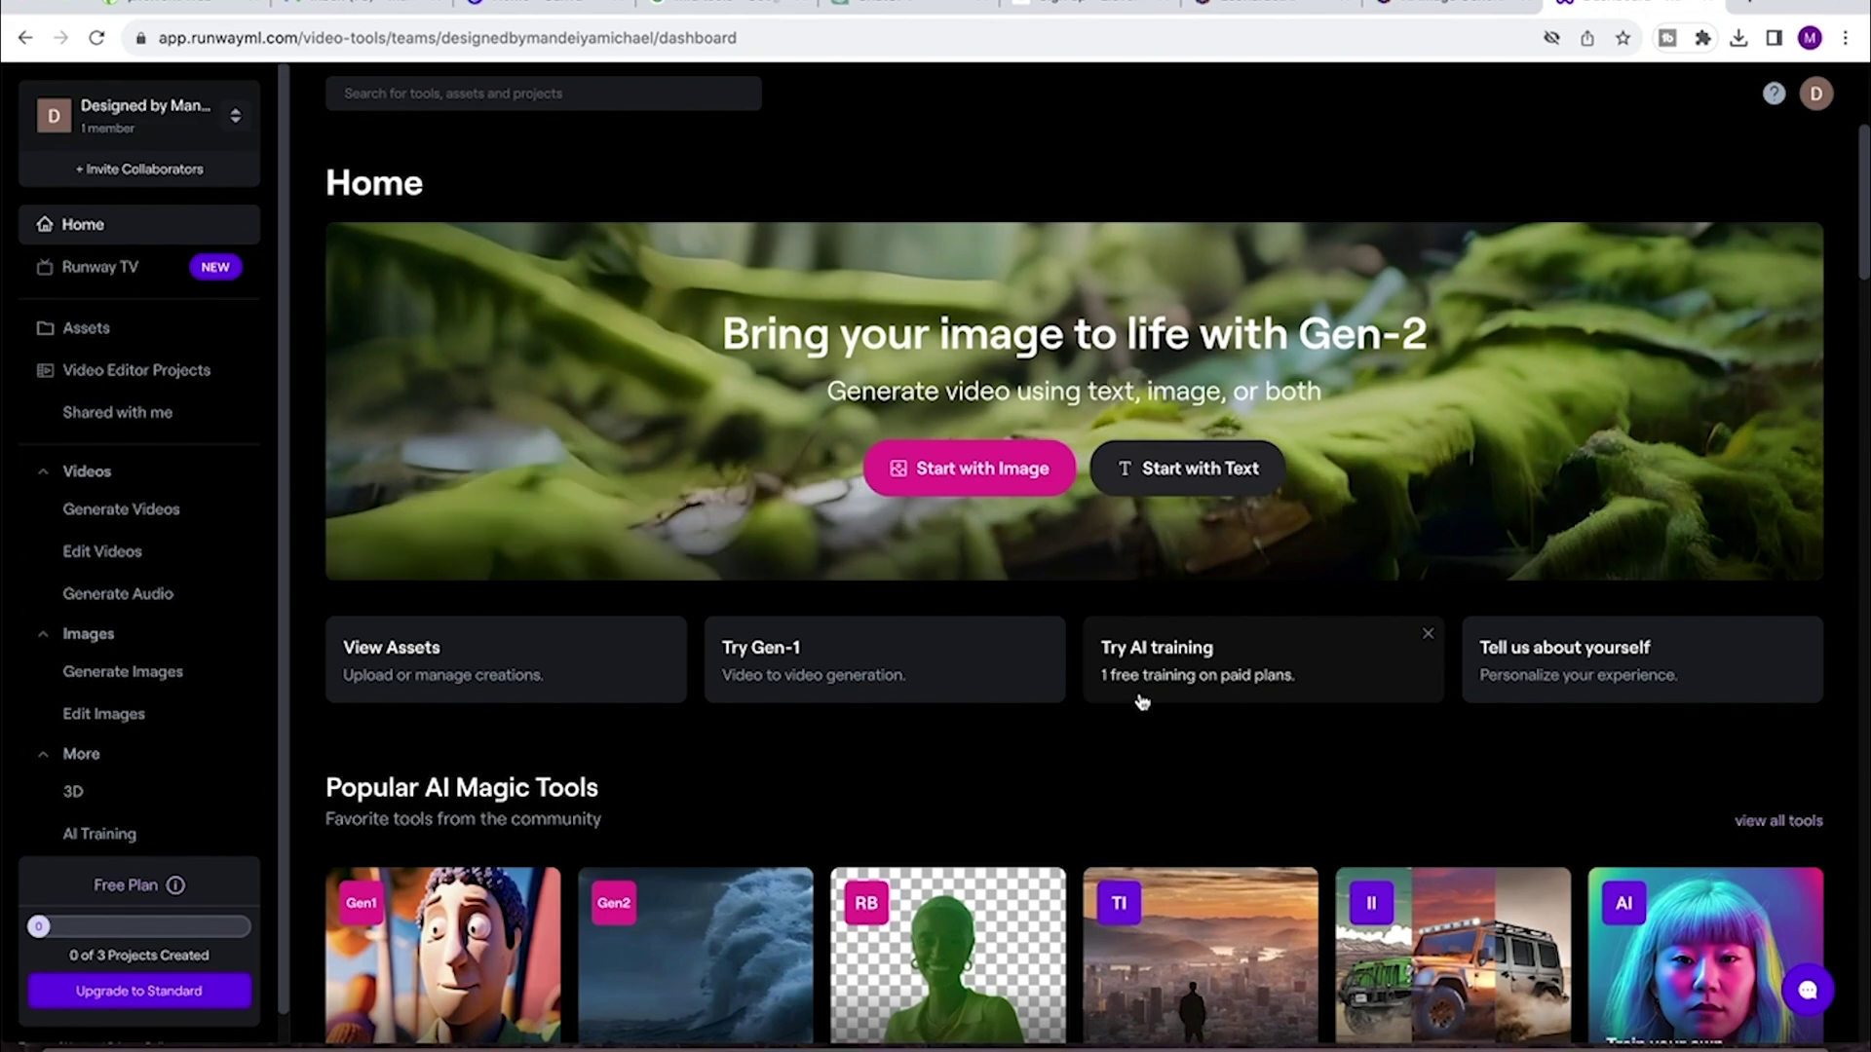
pyautogui.scroll(-4, 1142, 702)
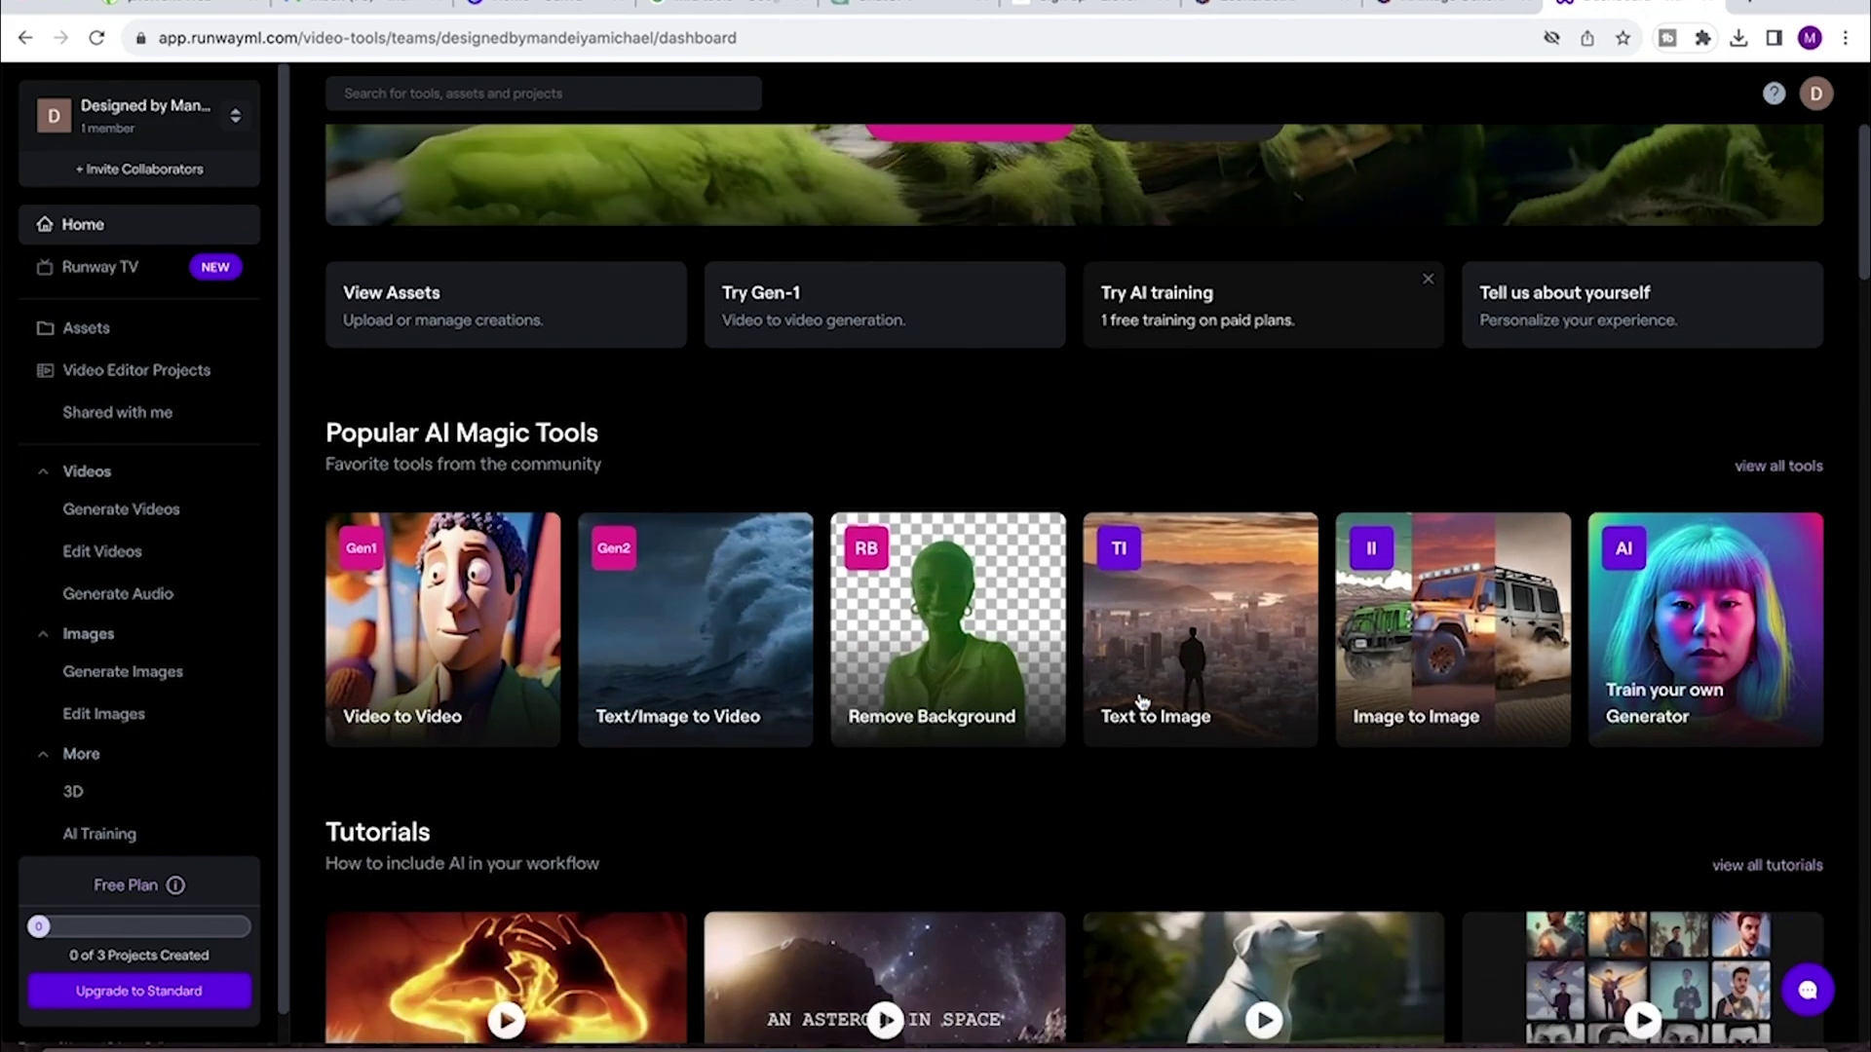
pyautogui.scroll(-3, 1142, 701)
pyautogui.scroll(7, 1142, 702)
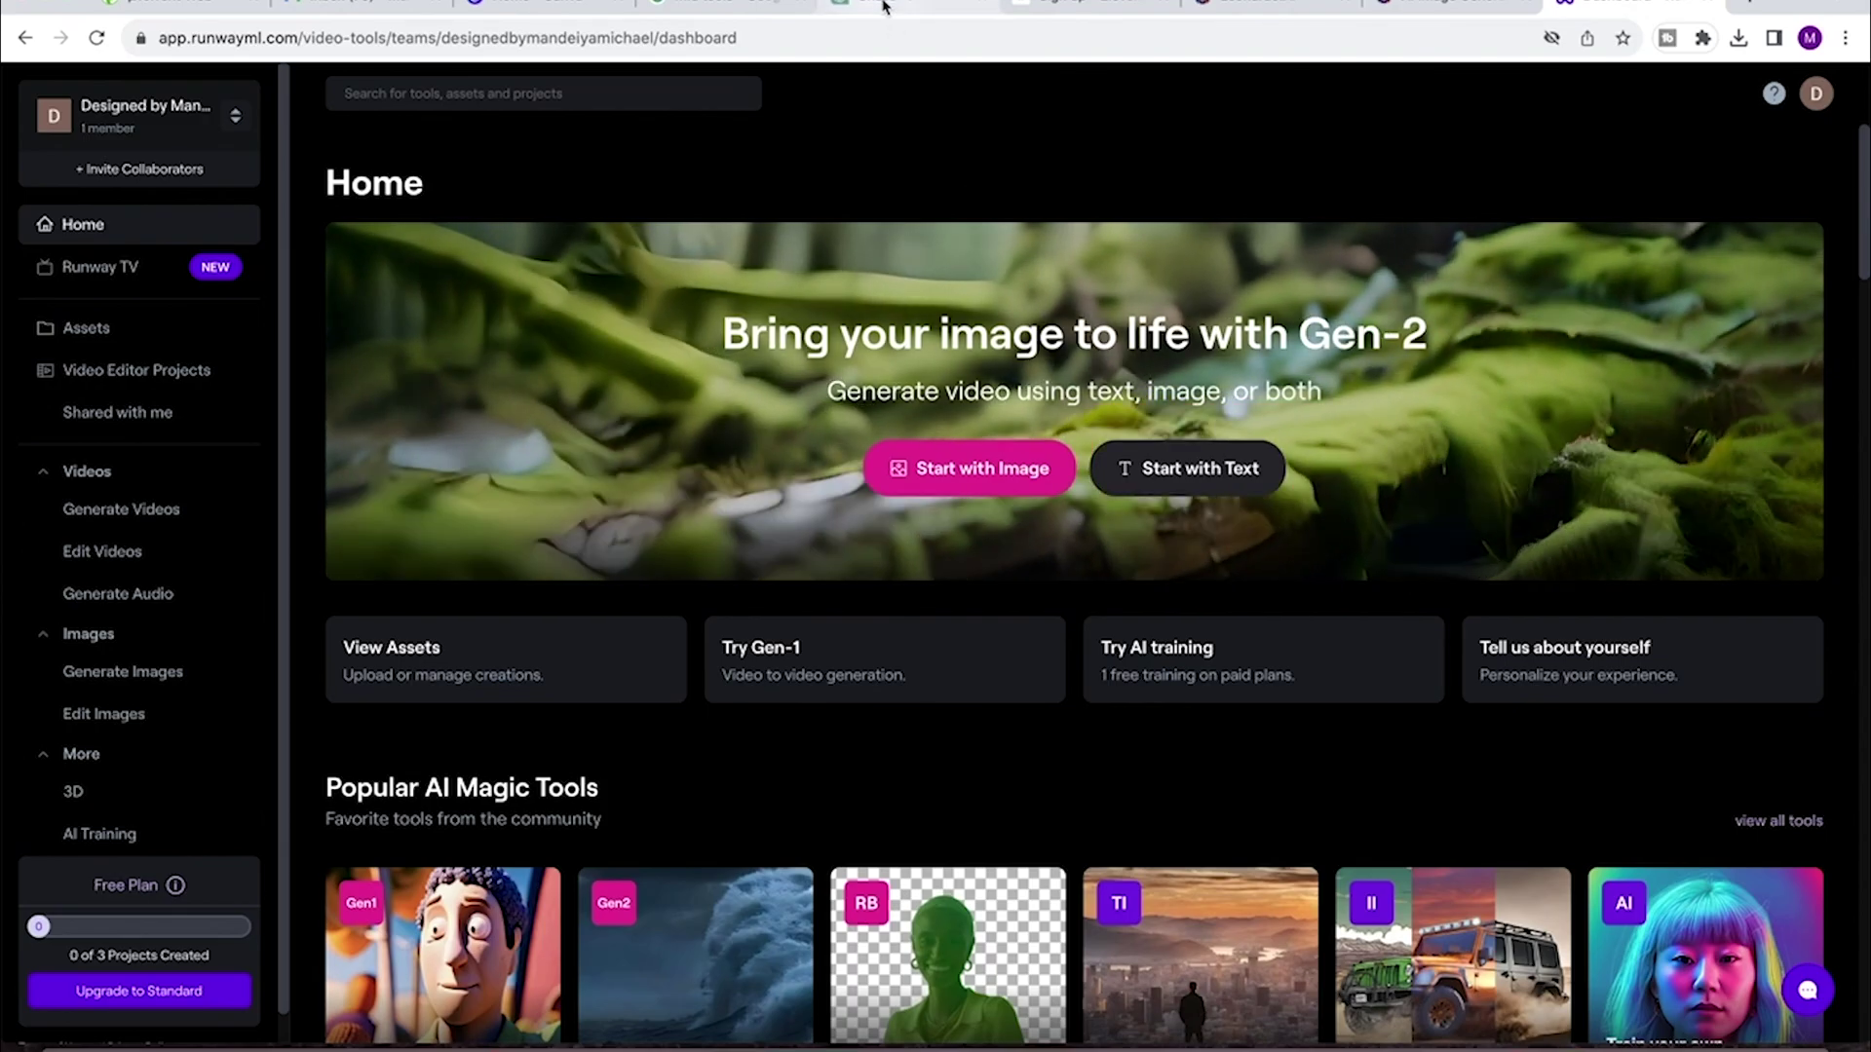
# Step: Generate a 4-second Gen-2 text-to-video clip in Runway from ChatGPT's Evil Witch's Lair prompt and play it
pyautogui.click(885, 6)
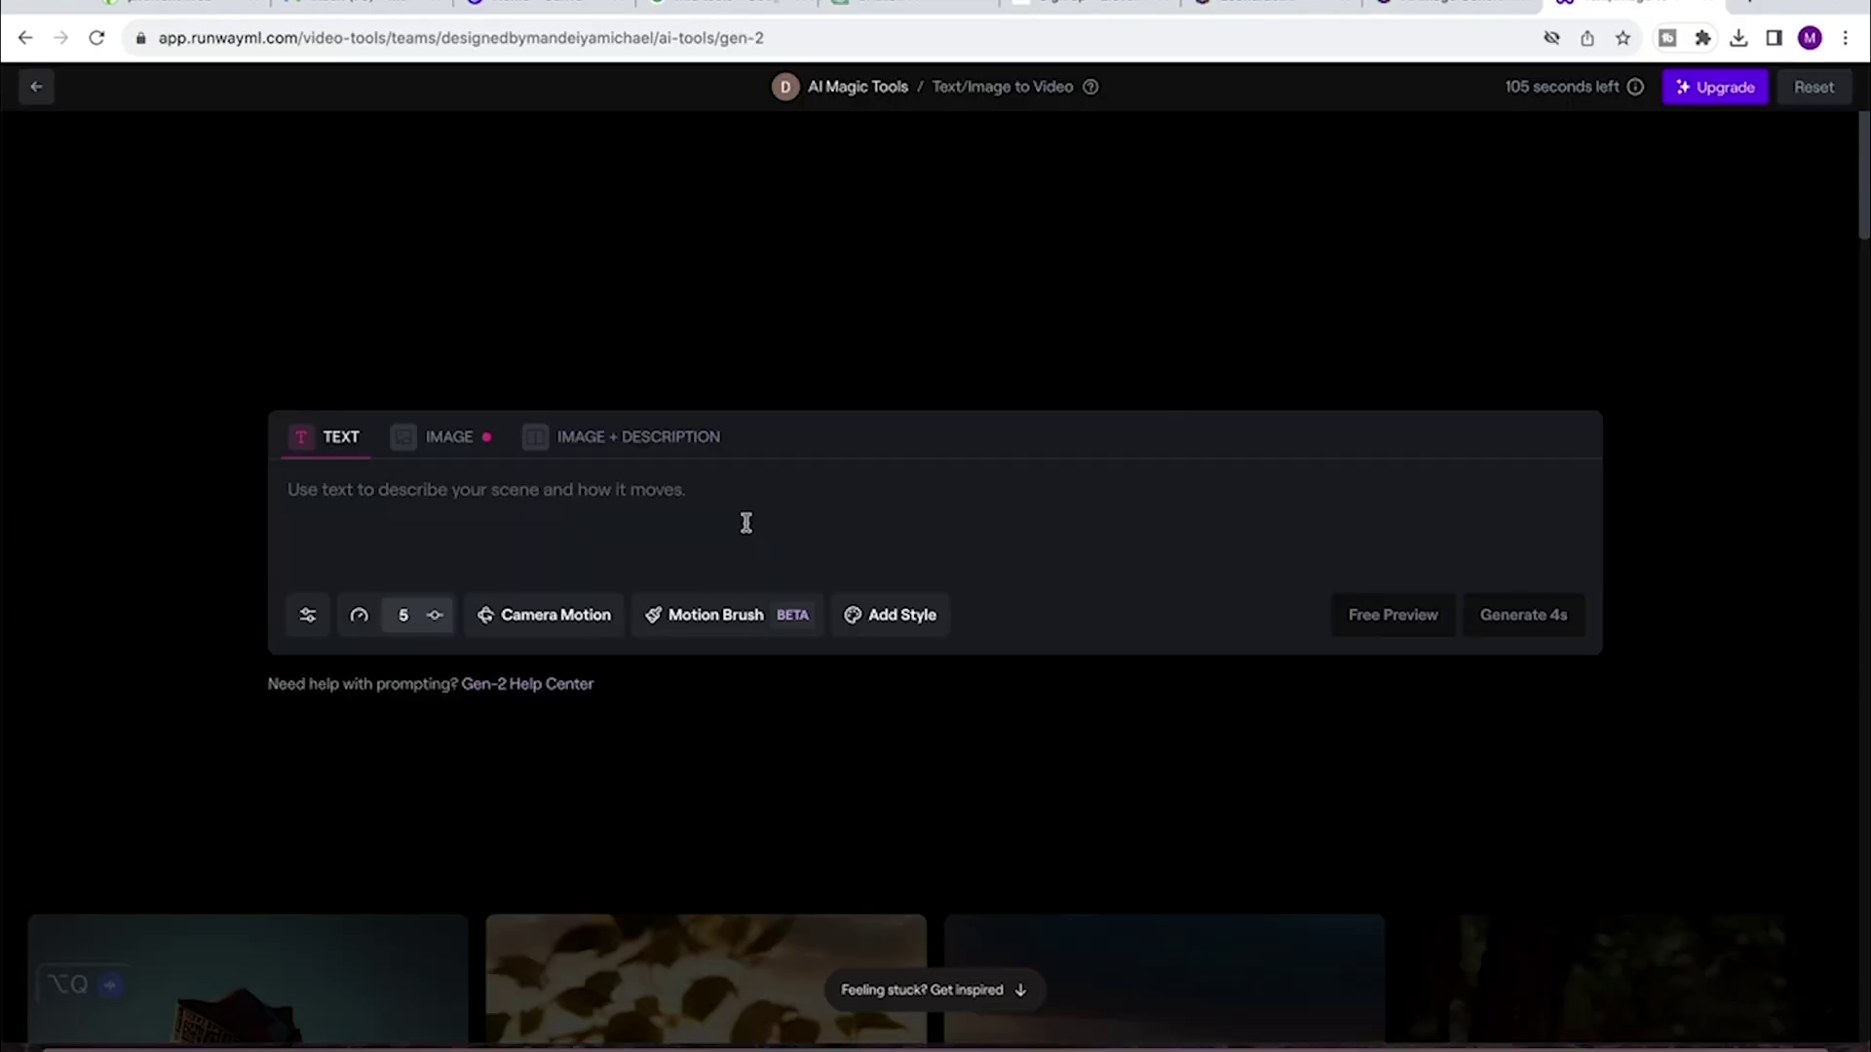
pyautogui.click(747, 524)
pyautogui.write('In a dark and twisted forest, describe the ominous dwelling of Morgana, the old evil witch. Paint a picture of crooked trees, eerie shadows, and the mysterious aura surrounding her lair.')
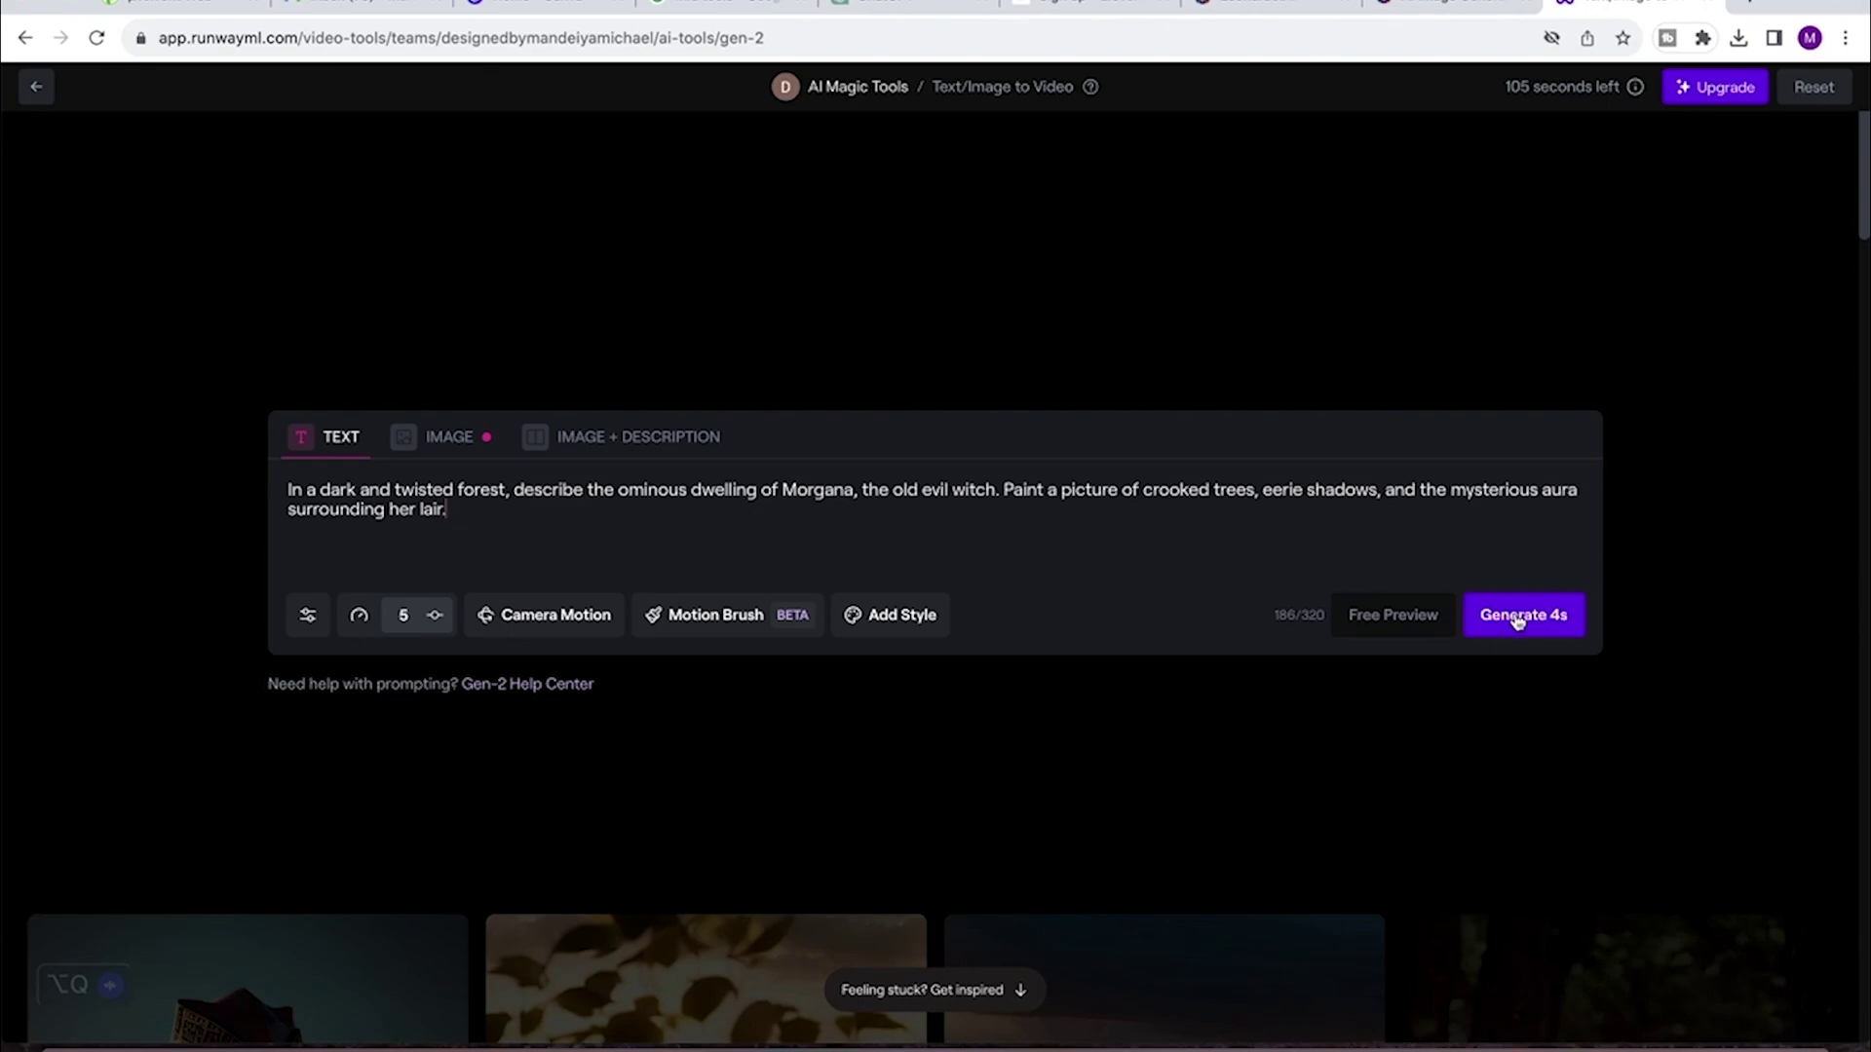
pyautogui.click(1549, 622)
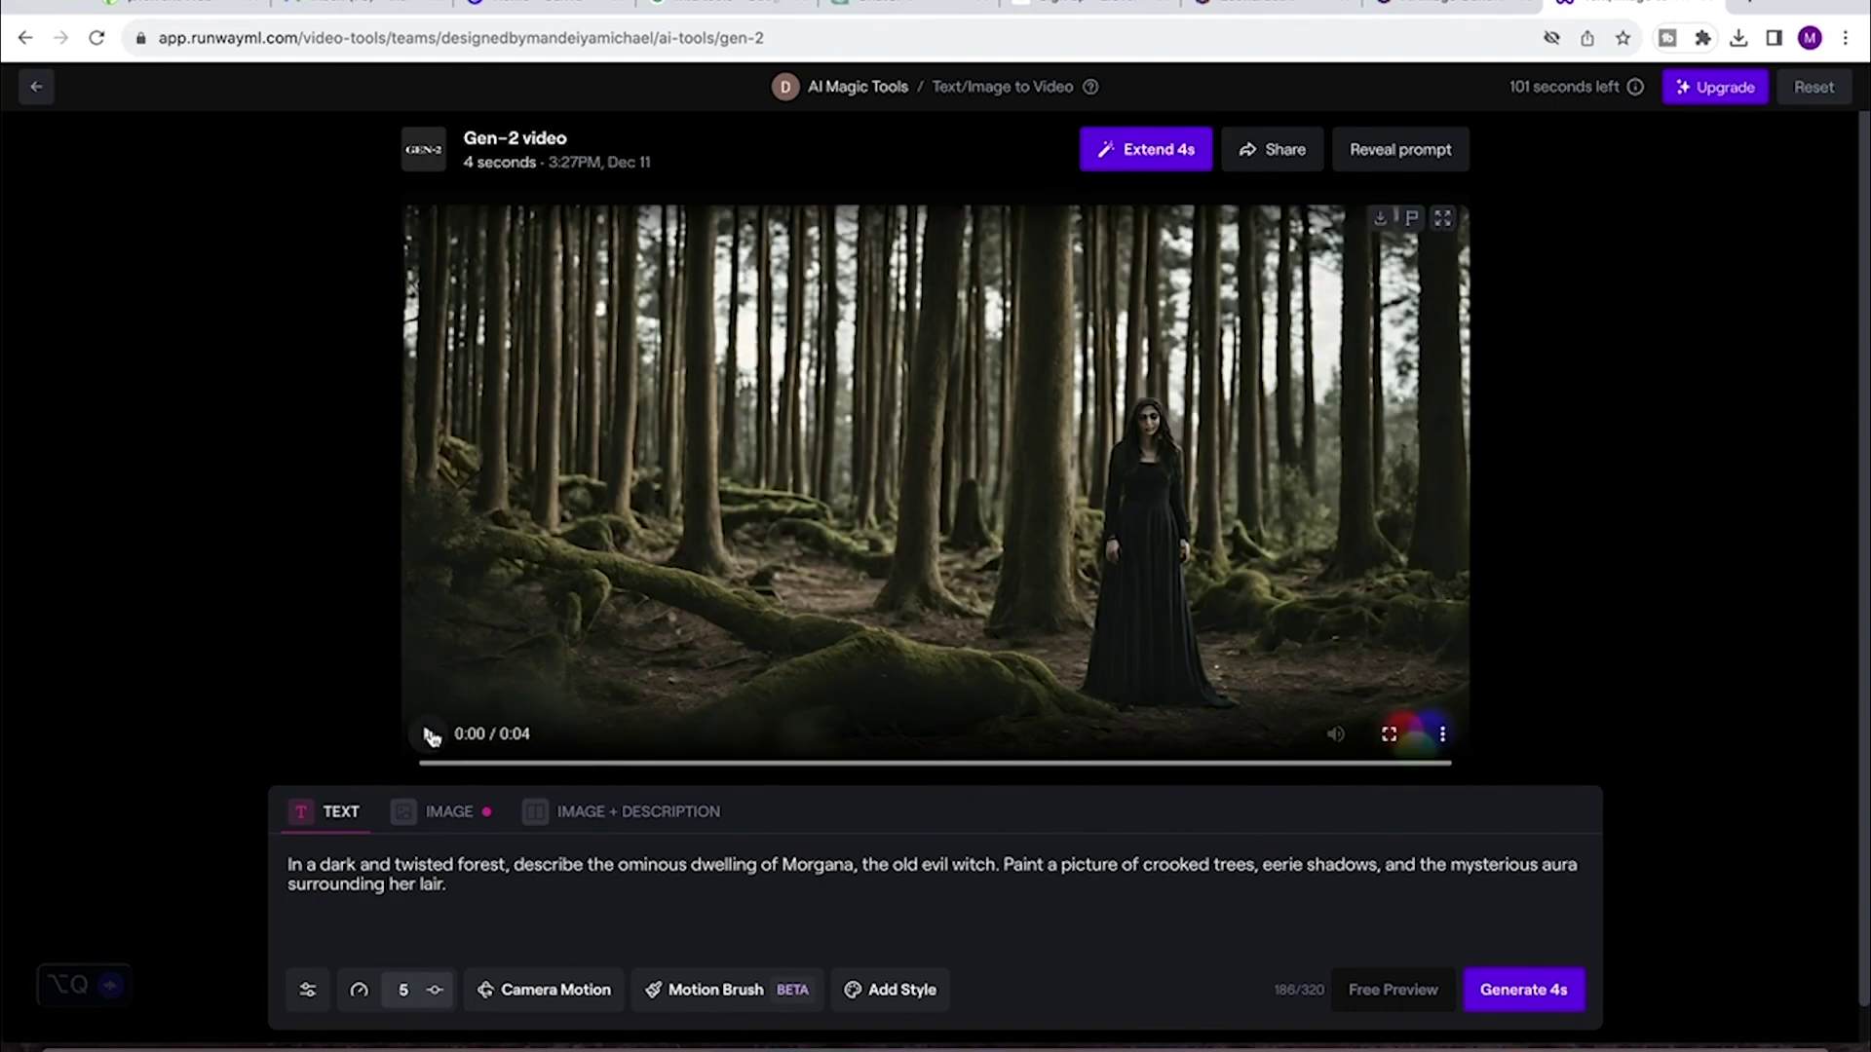
pyautogui.click(428, 736)
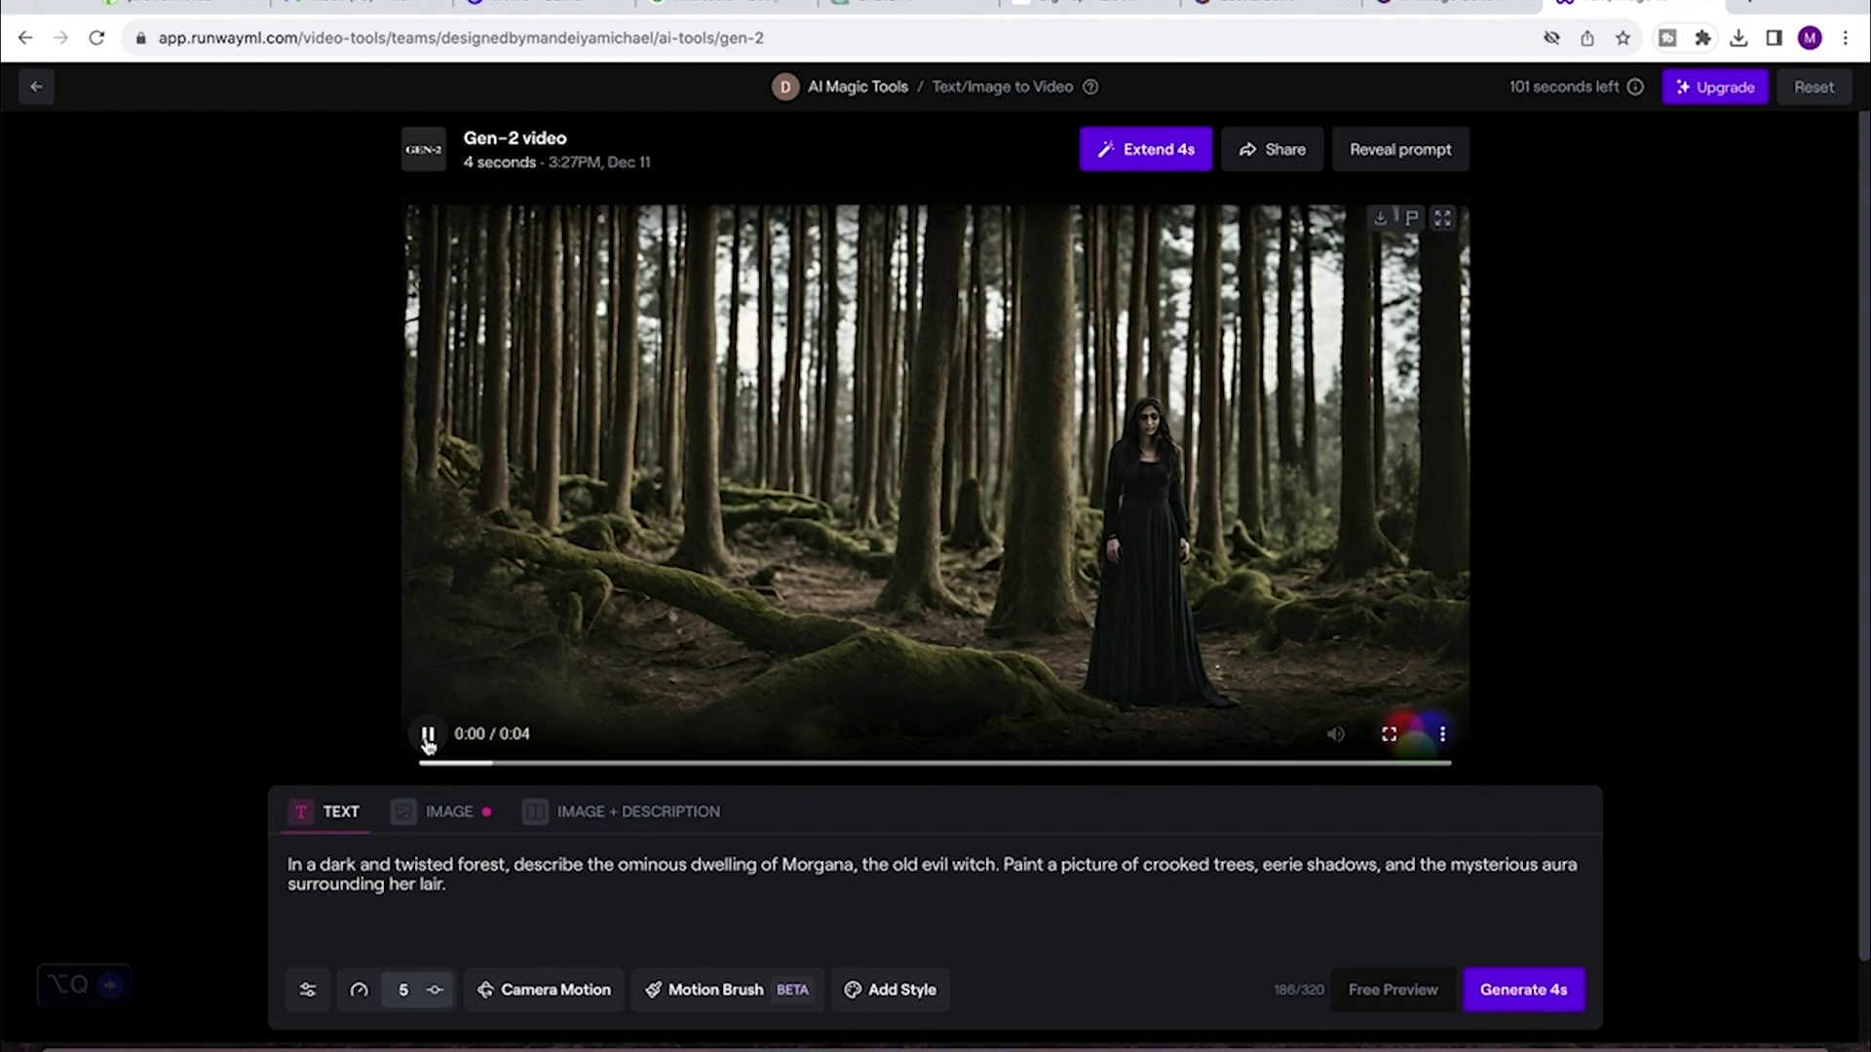
pyautogui.click(428, 736)
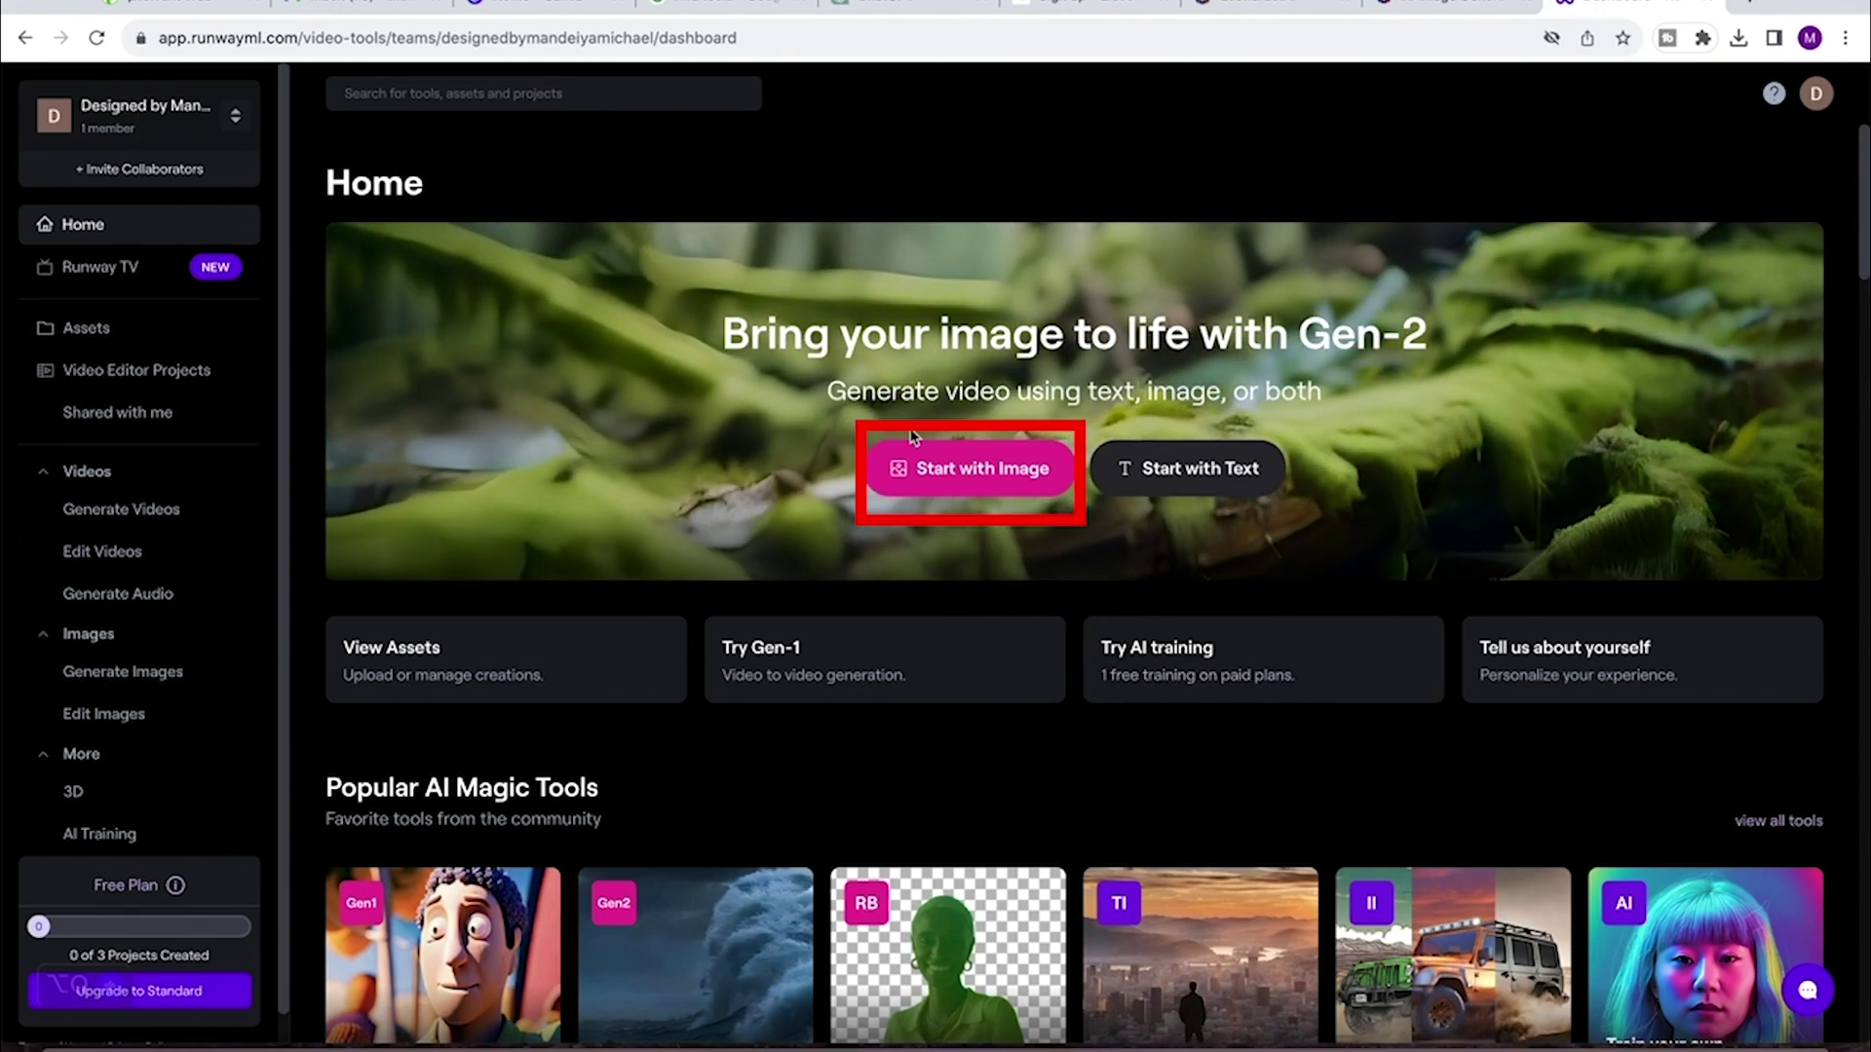
# Step: Generate a 4-second Gen-2 video from the Leonardo image of Oliver the goodhearted in the AI IMAGE GENERATED folder and download it
pyautogui.click(945, 477)
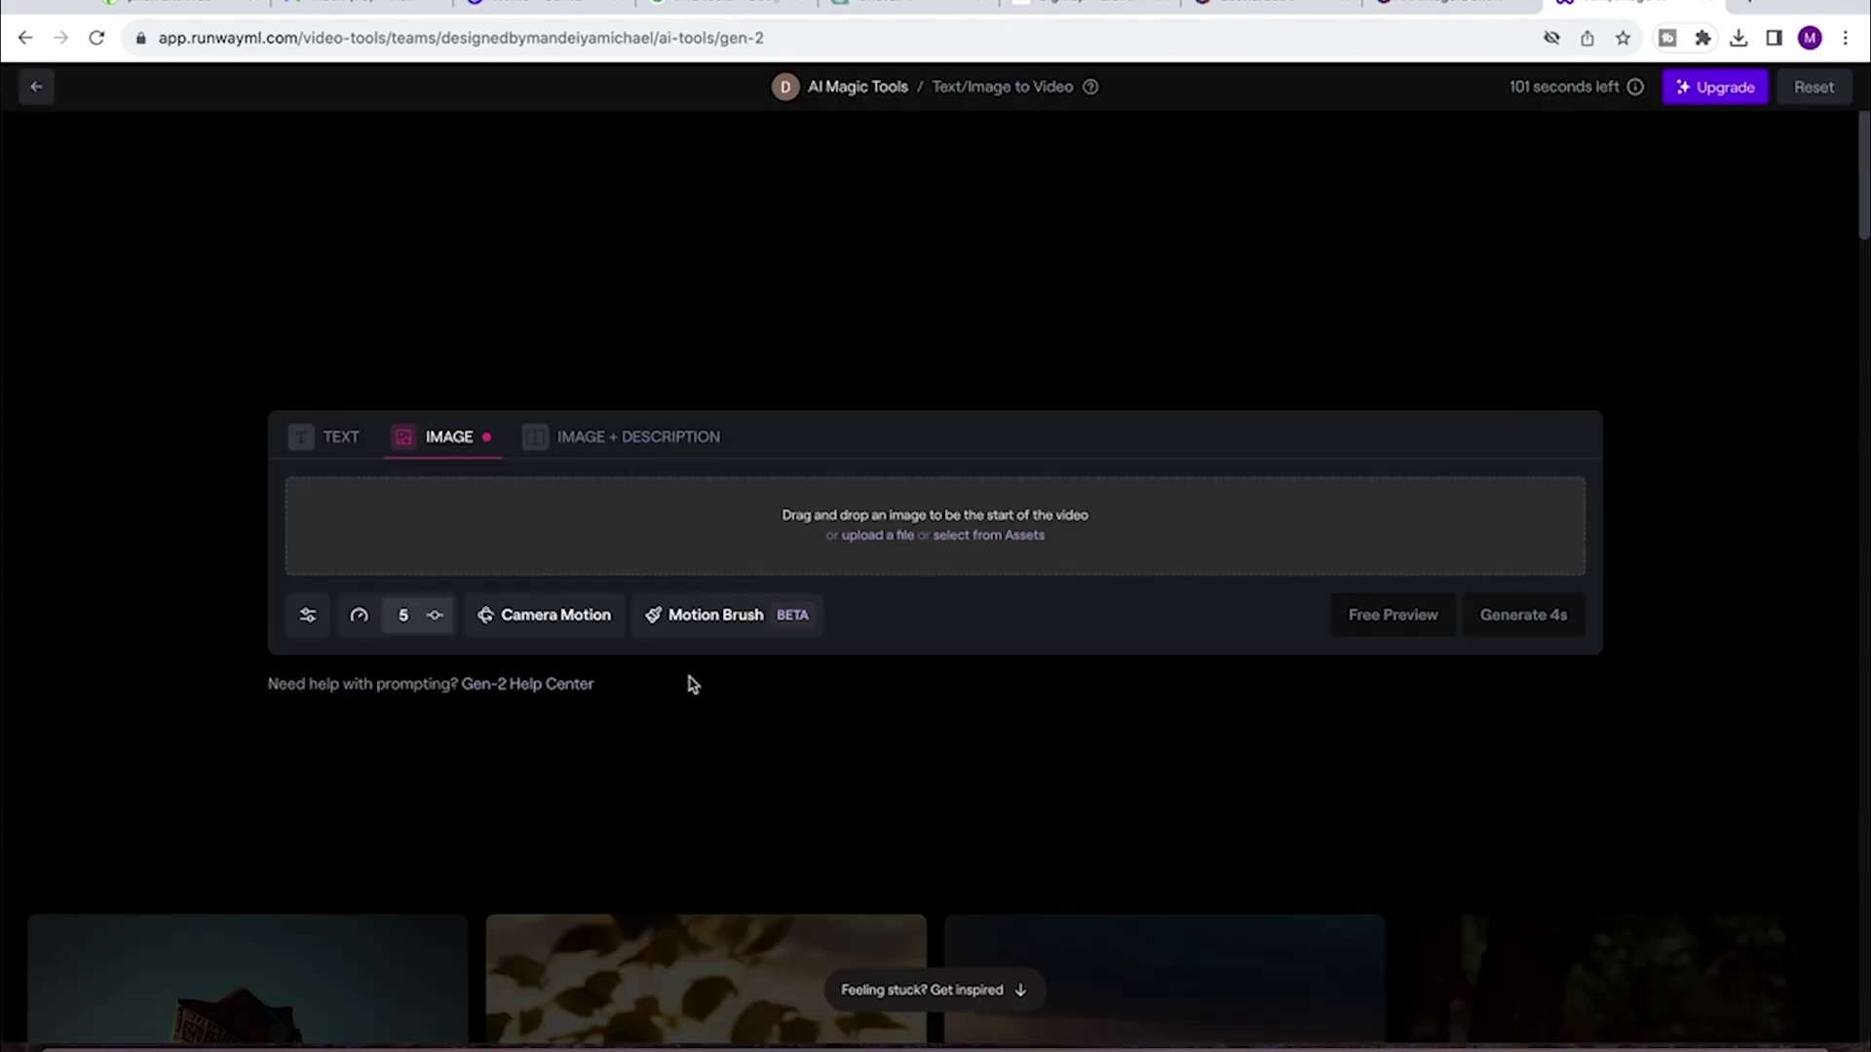
pyautogui.click(876, 538)
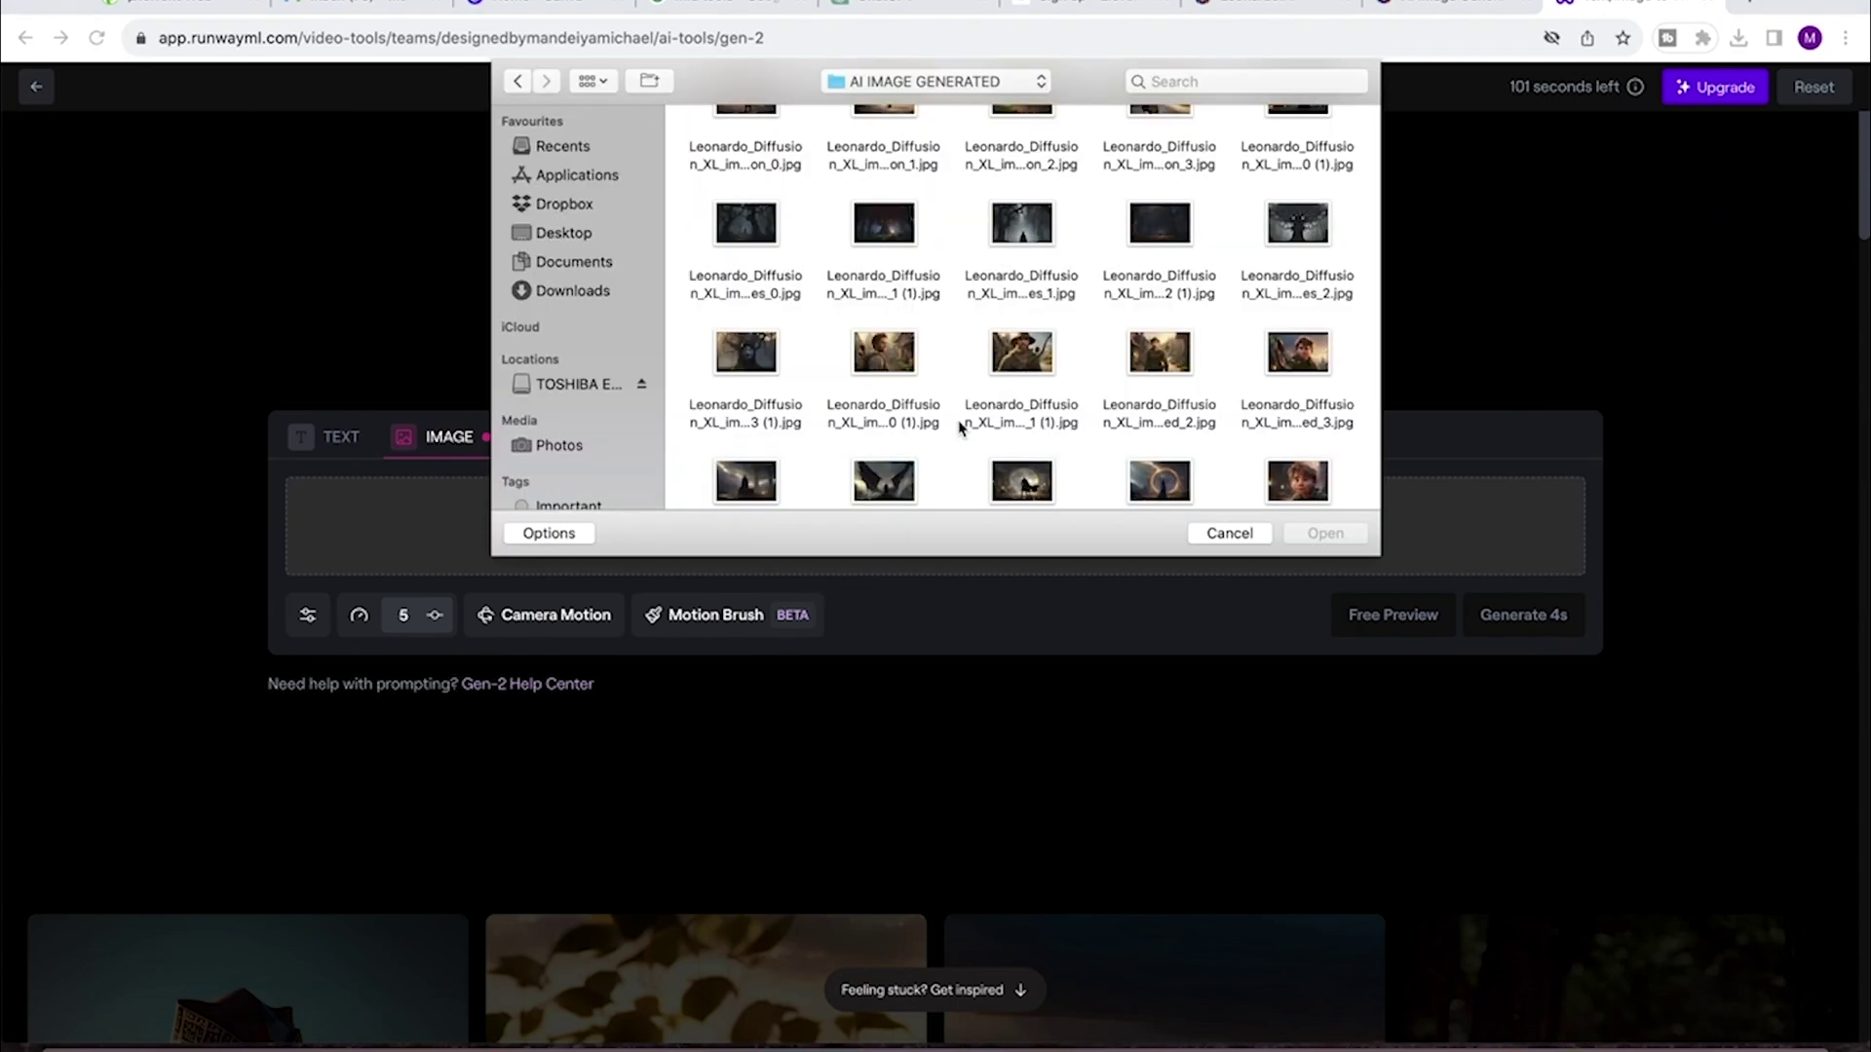
pyautogui.scroll(3, 960, 427)
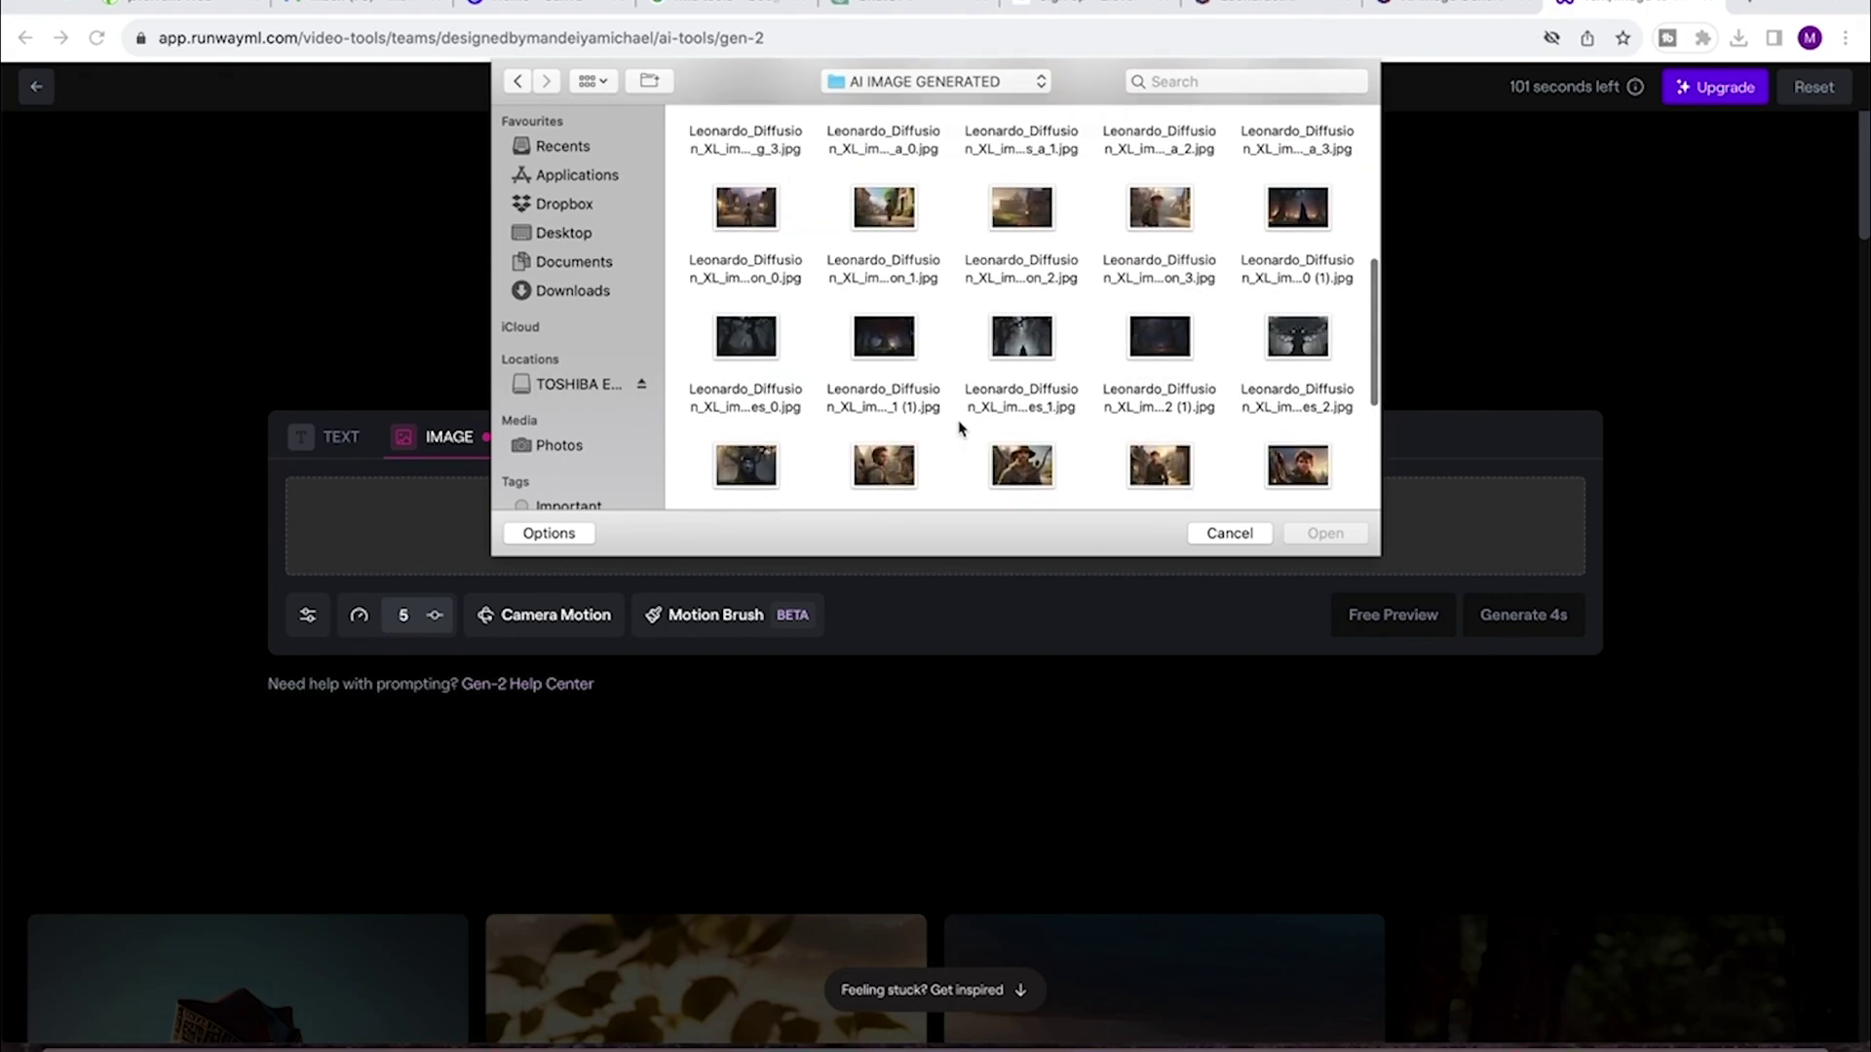
pyautogui.scroll(-2, 935, 434)
pyautogui.click(882, 429)
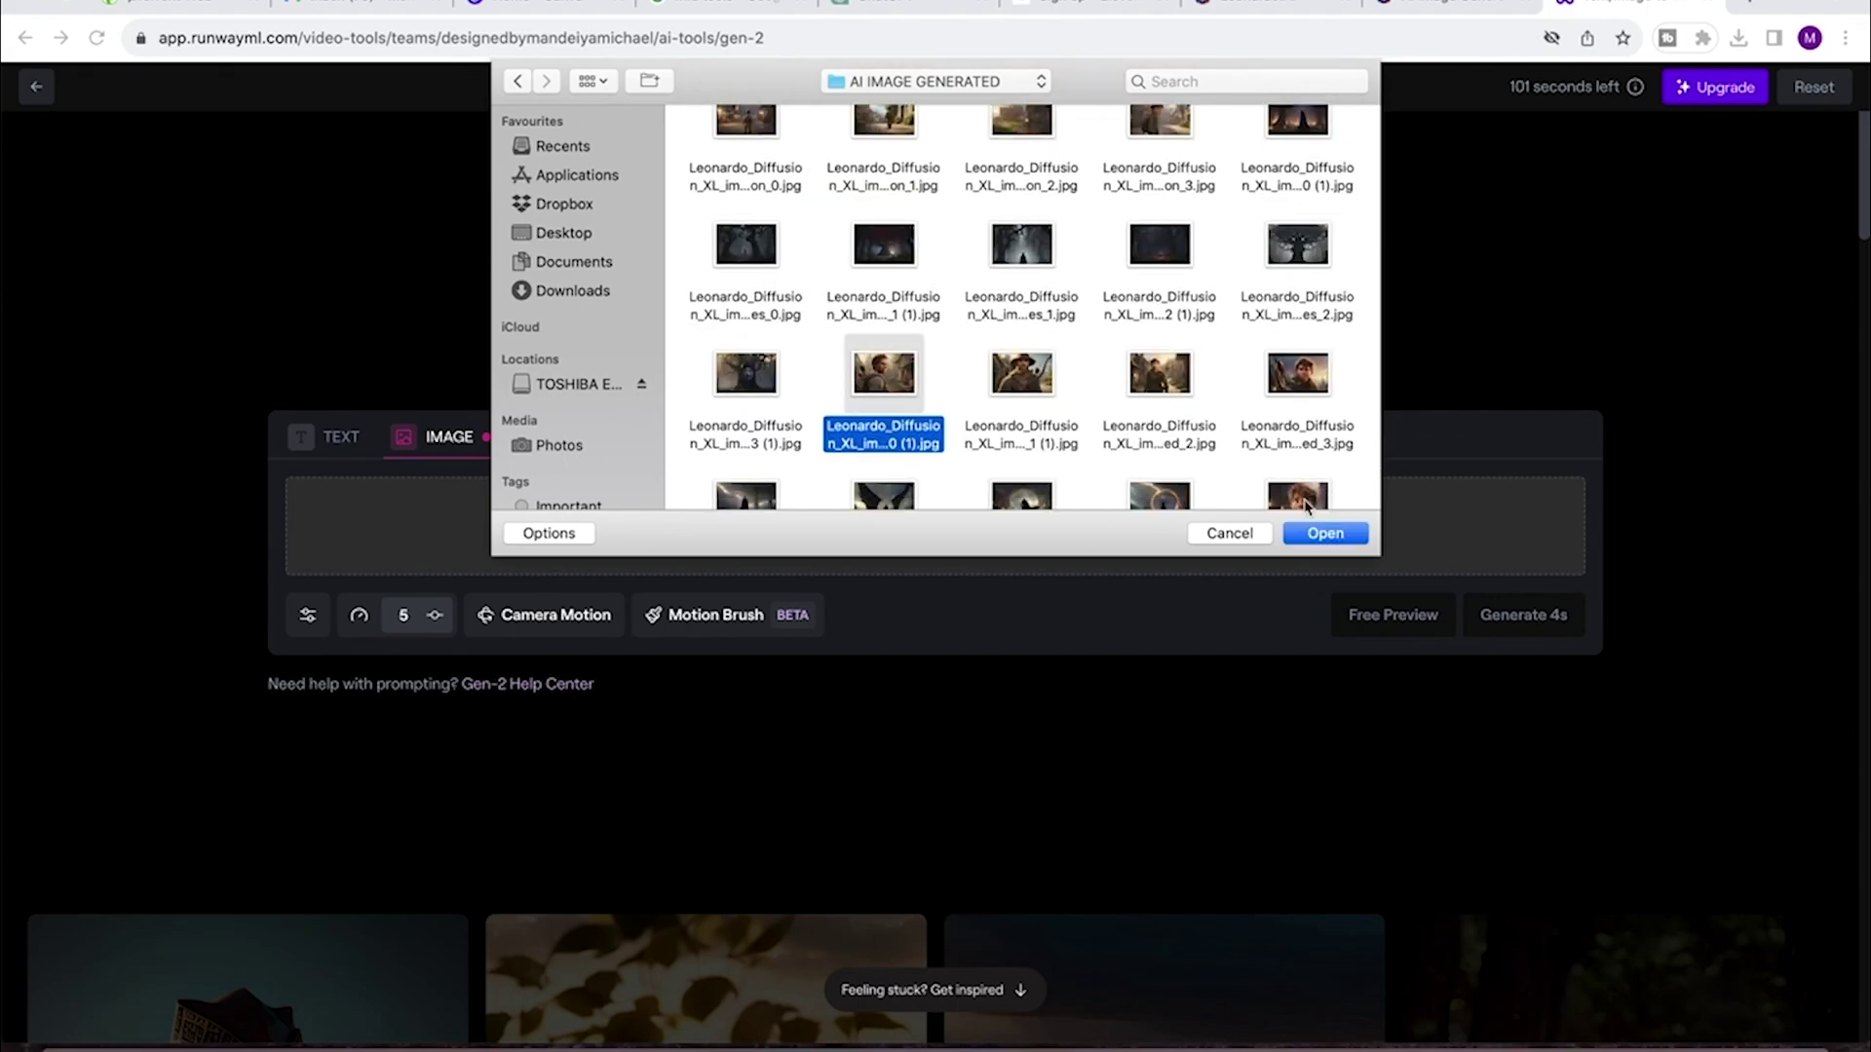
pyautogui.click(1324, 533)
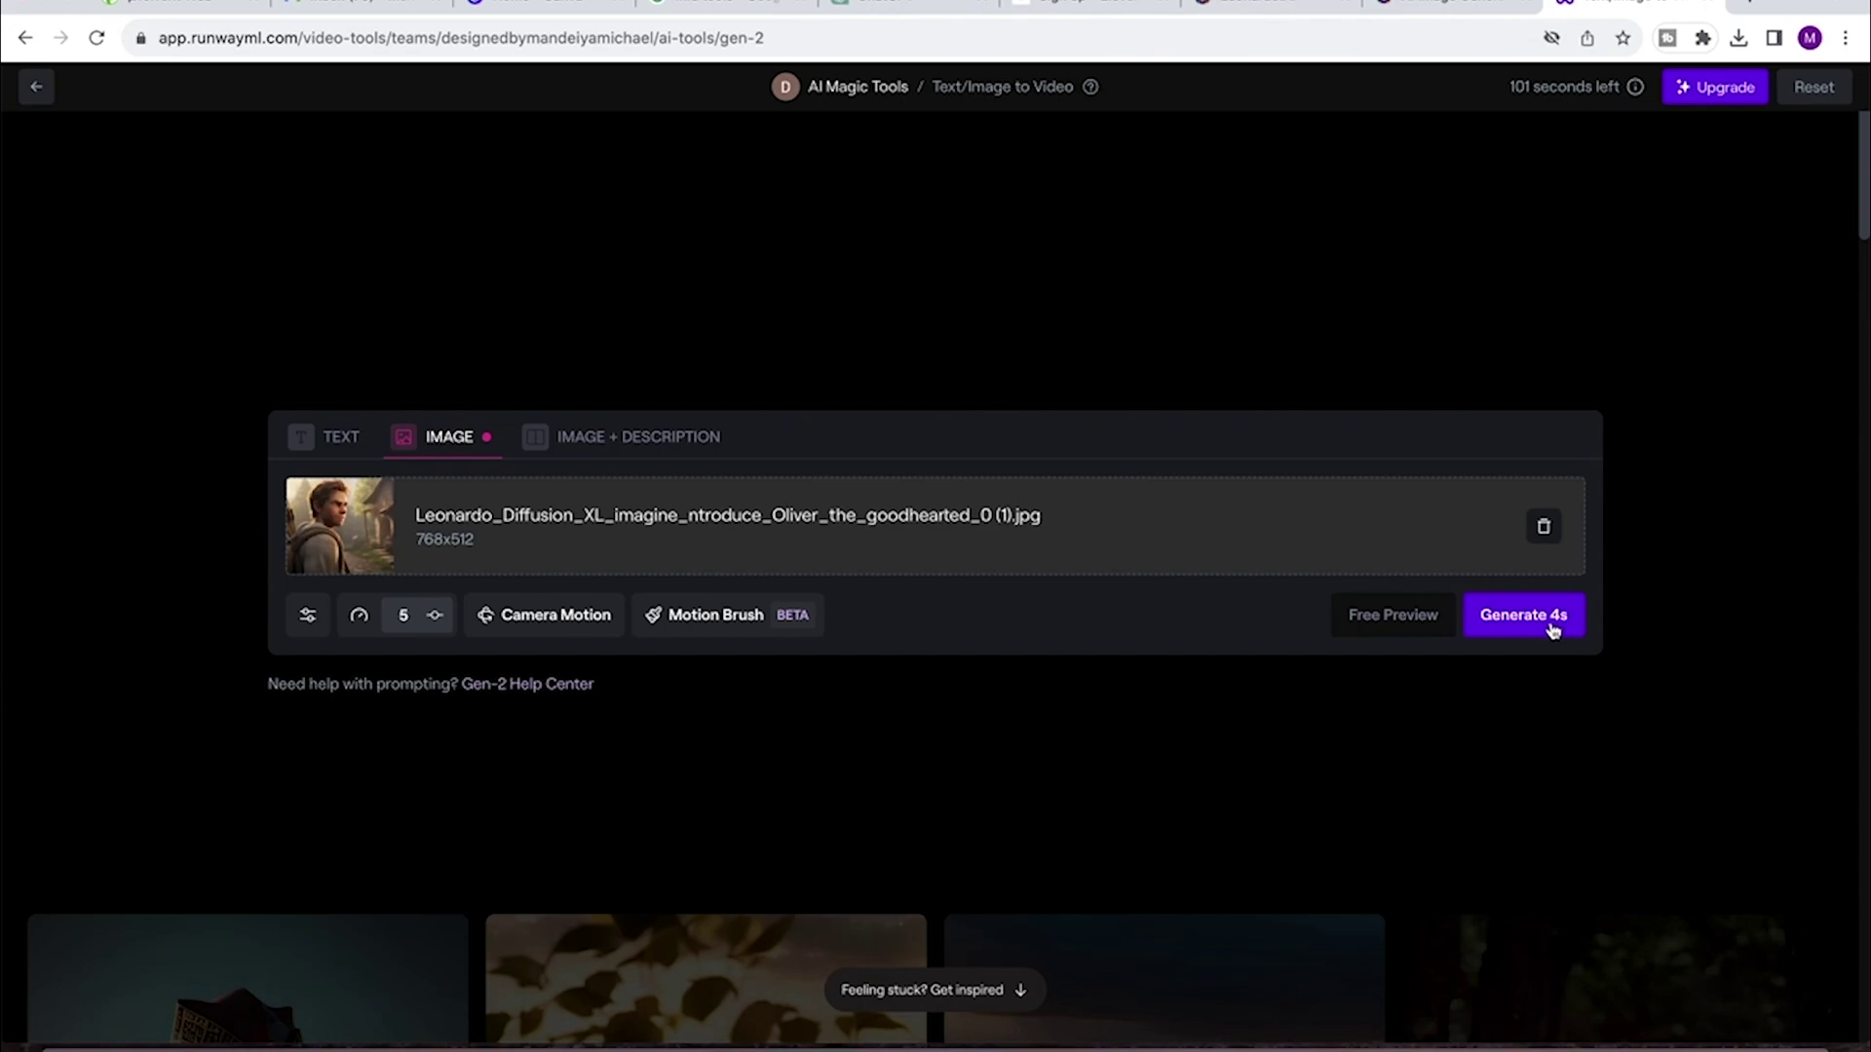
pyautogui.click(1527, 615)
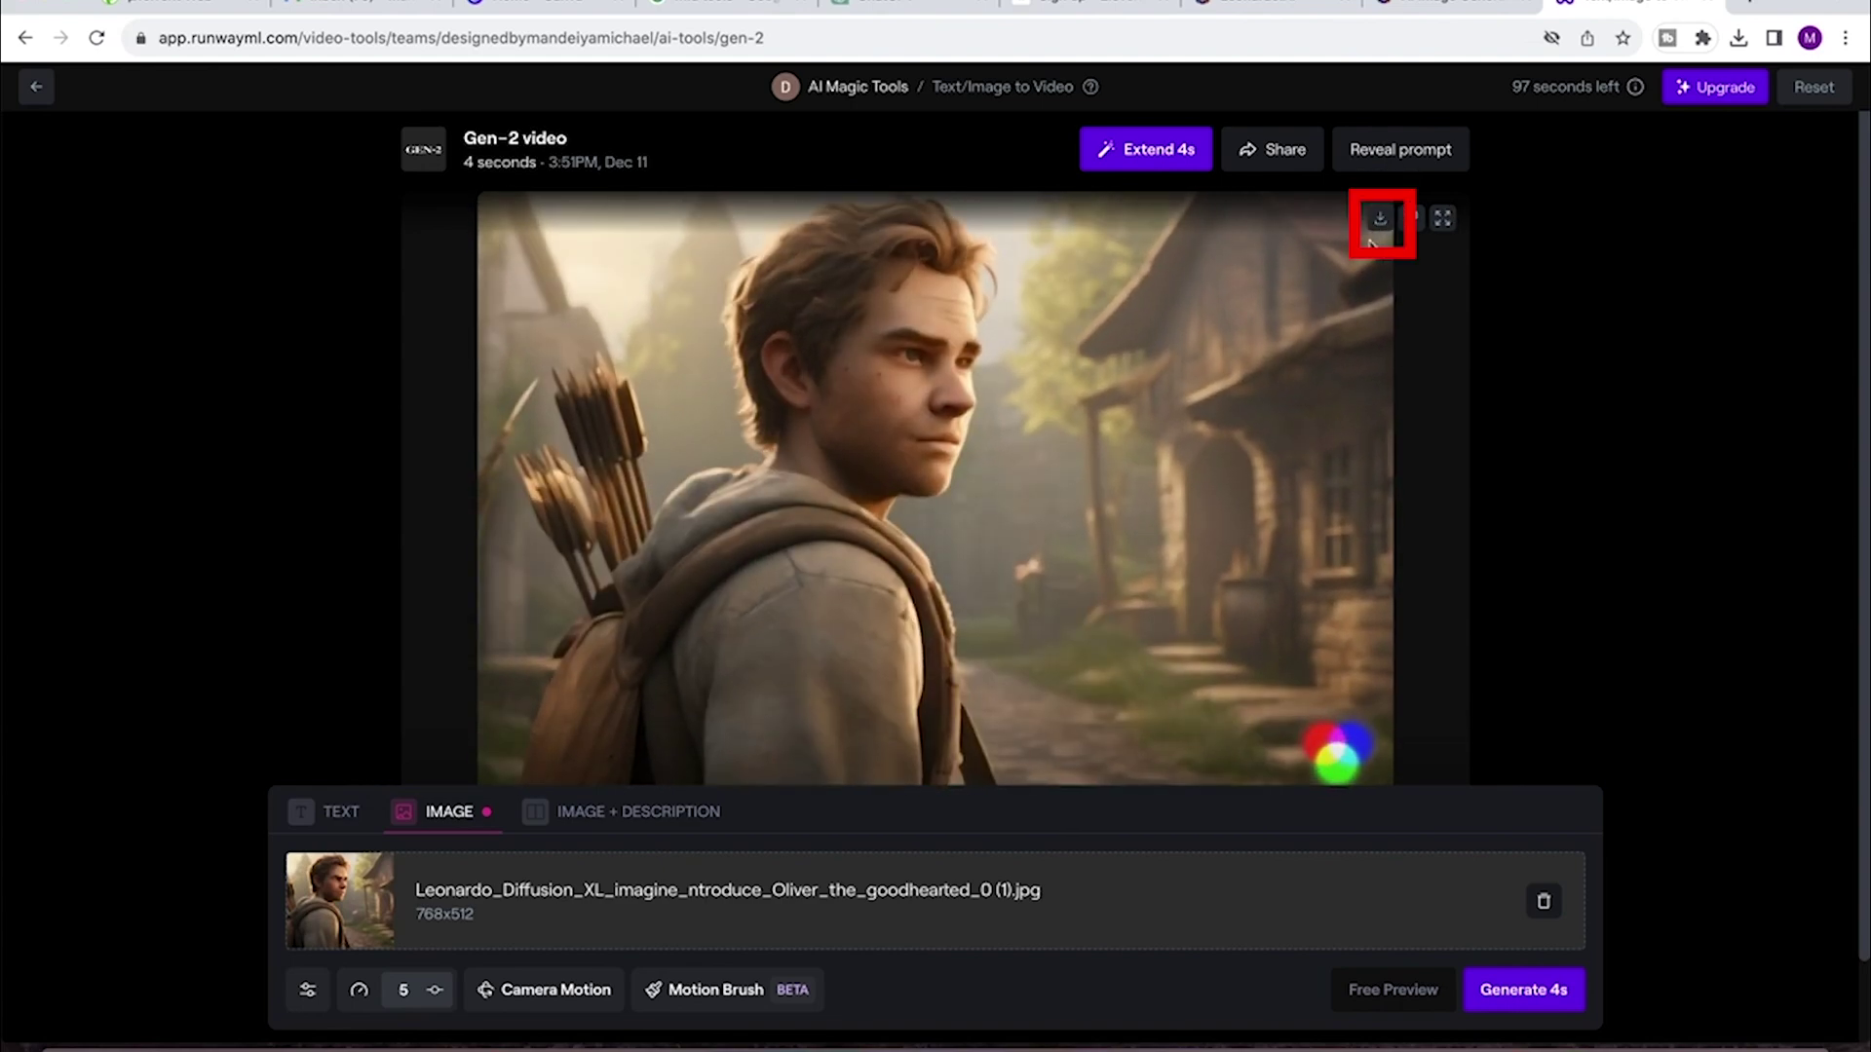
pyautogui.click(1380, 217)
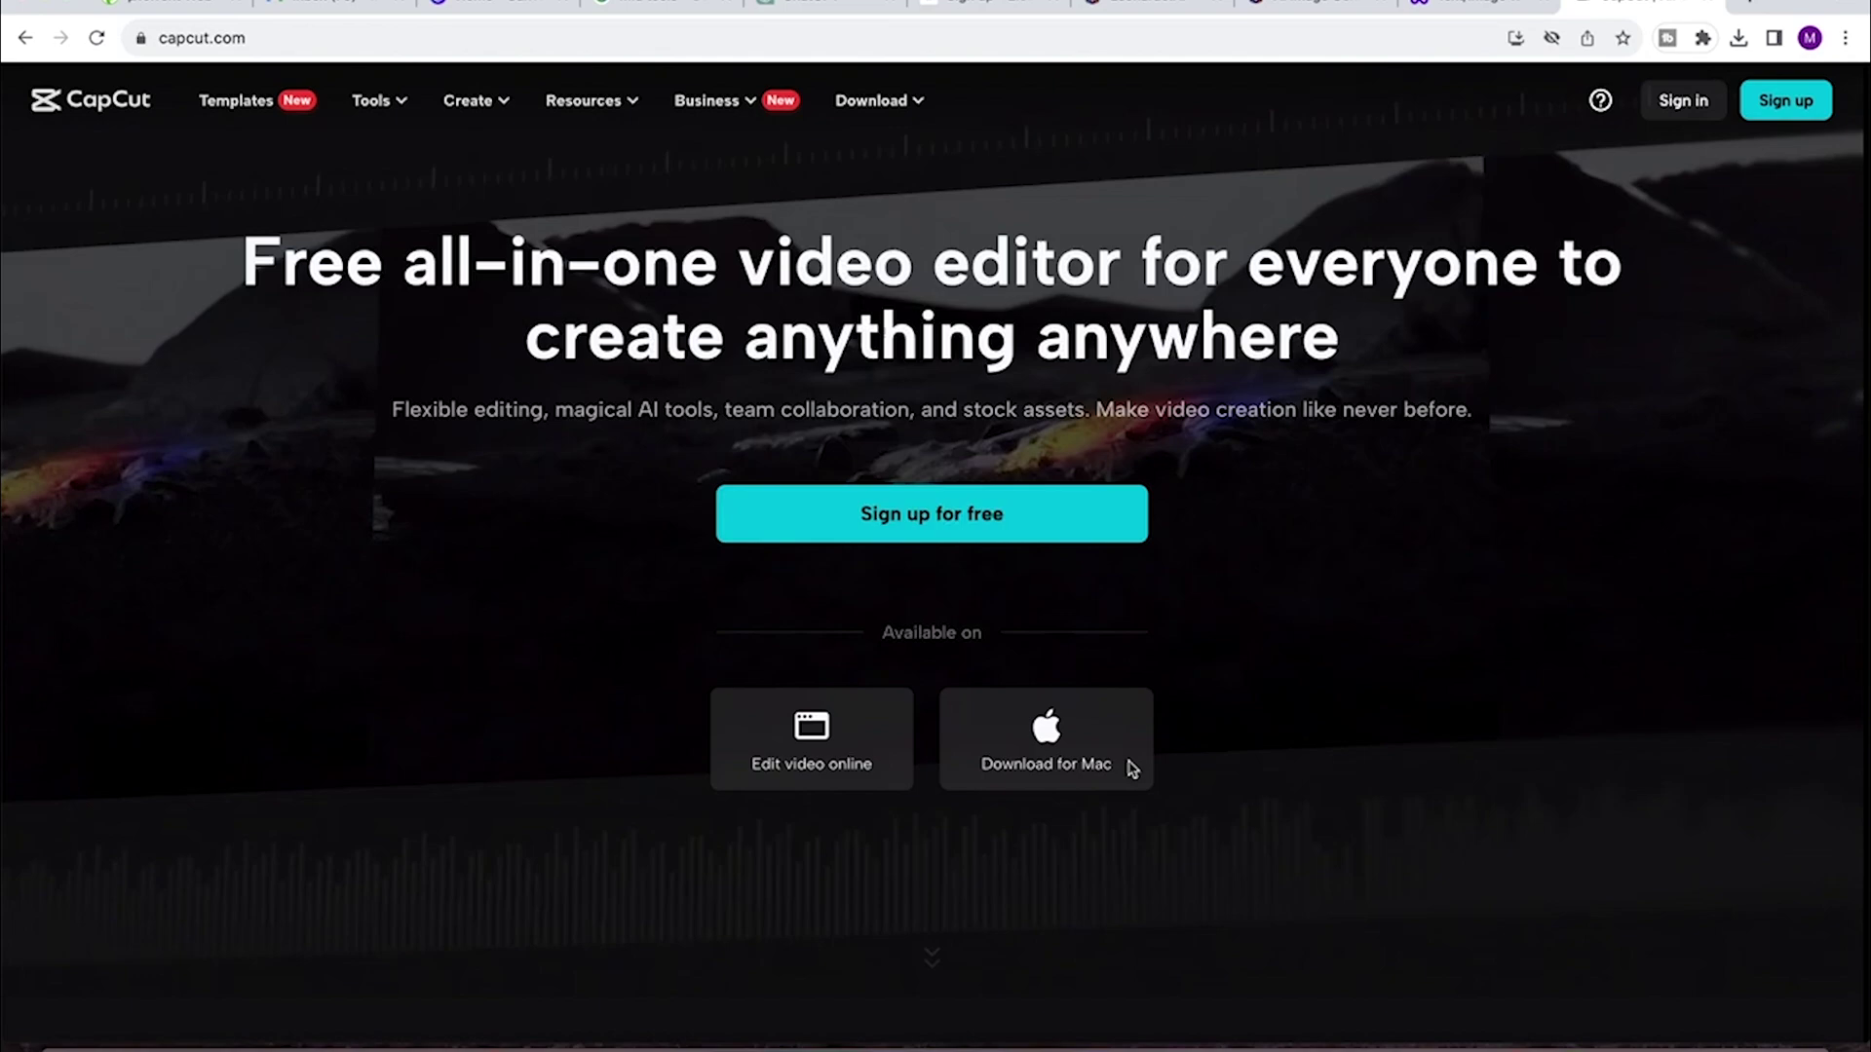
# Step: Look over the CapCut website's editor versions and ad templates
pyautogui.scroll(-3, 1131, 768)
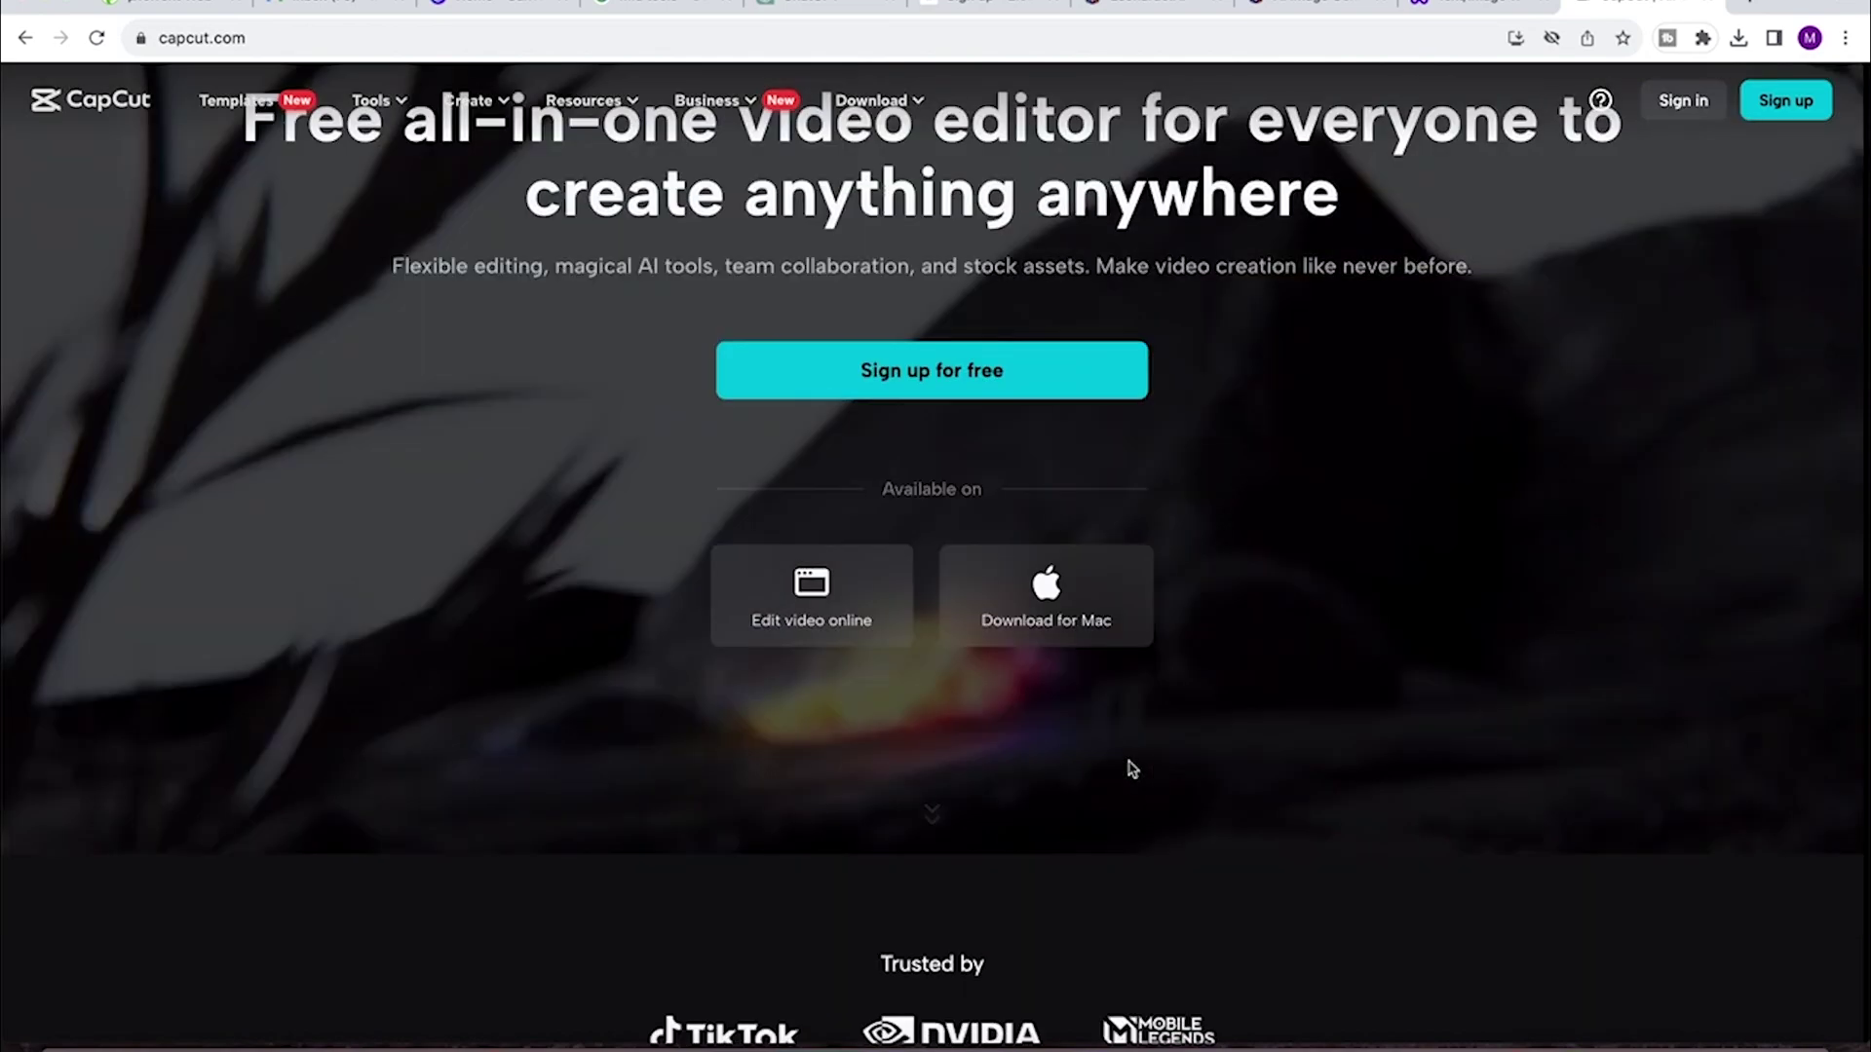
pyautogui.scroll(-1, 1131, 768)
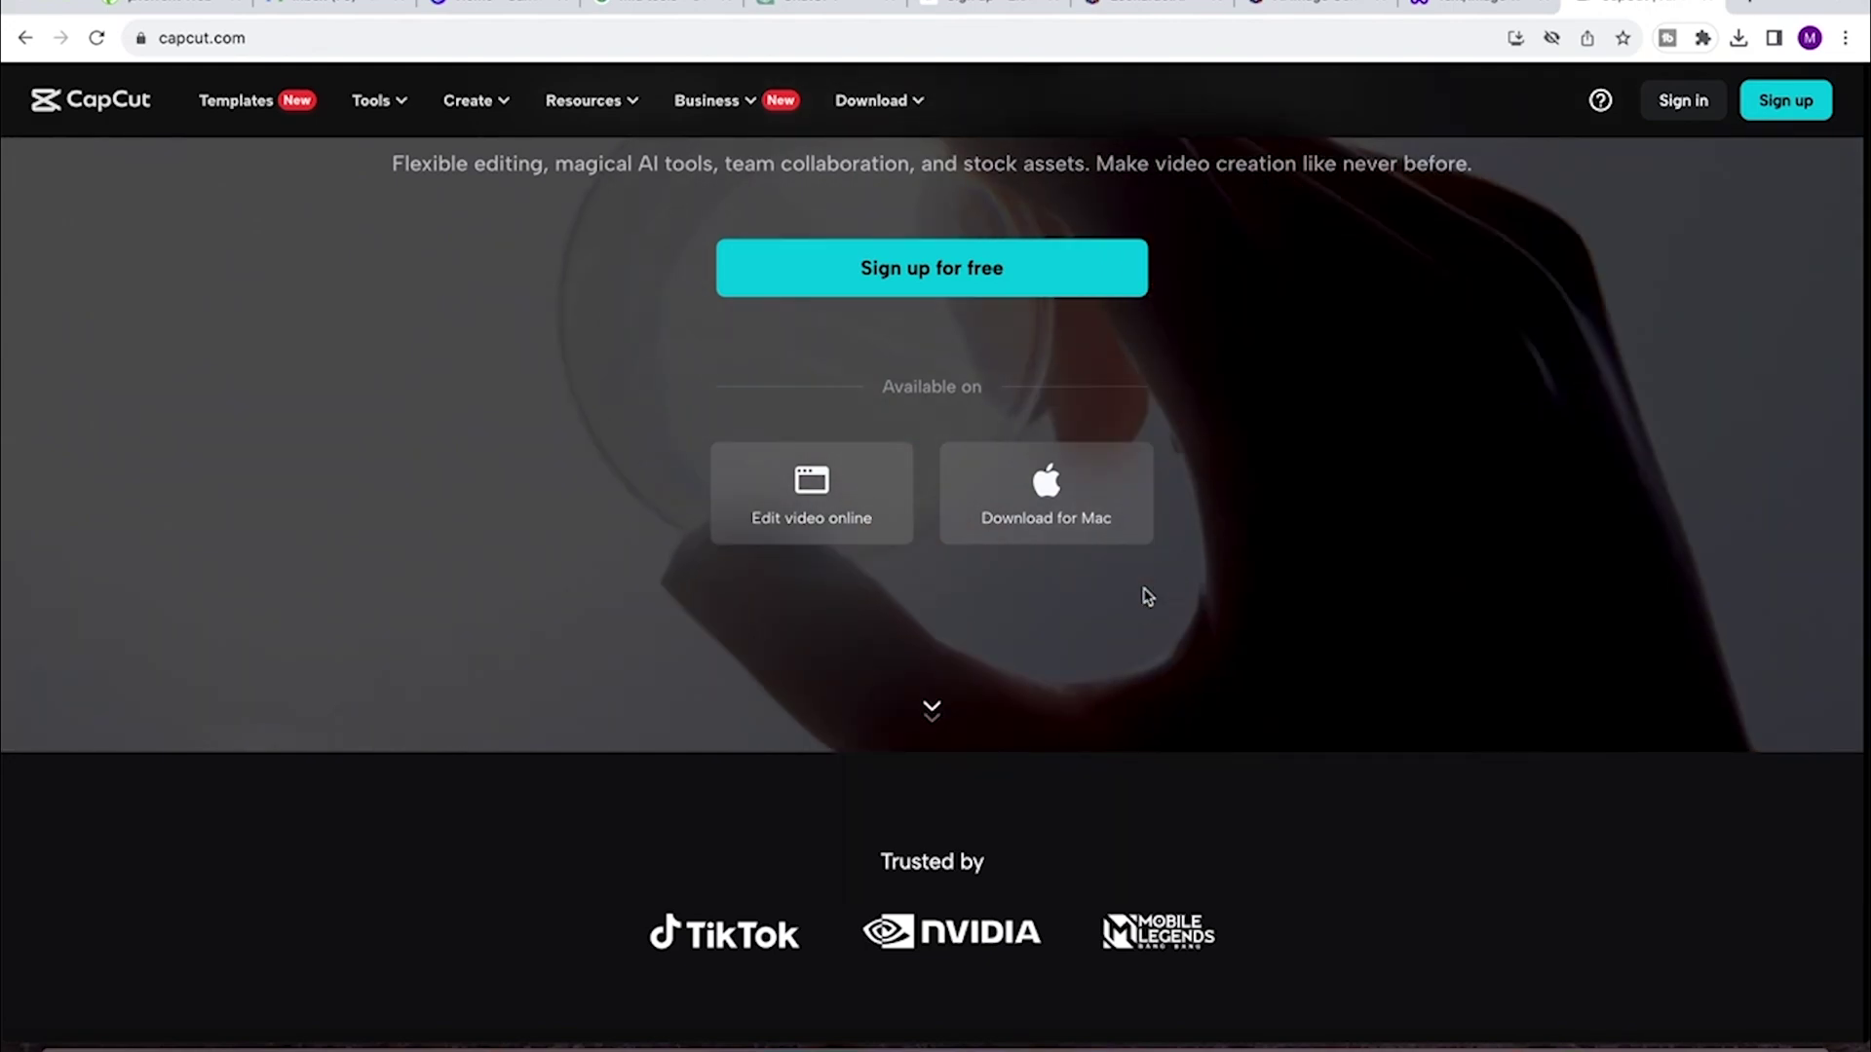
pyautogui.scroll(-7, 1278, 473)
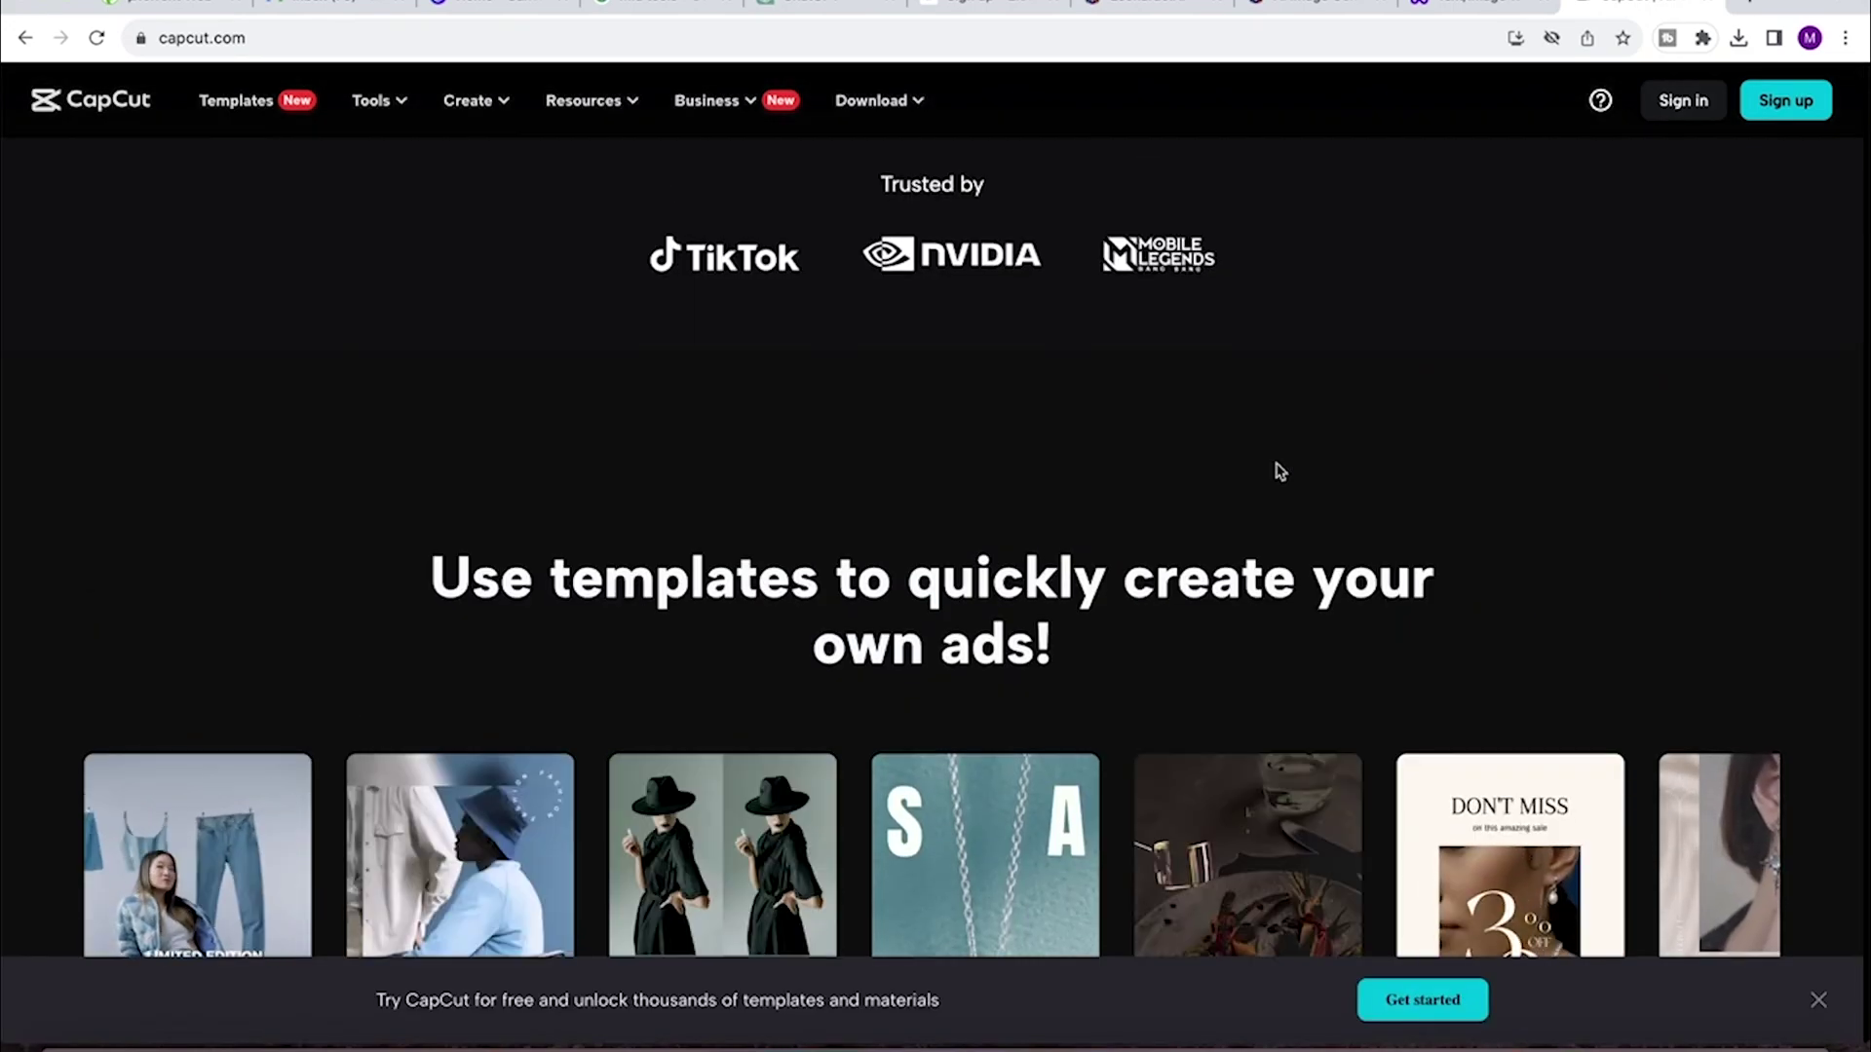
pyautogui.scroll(5, 1279, 473)
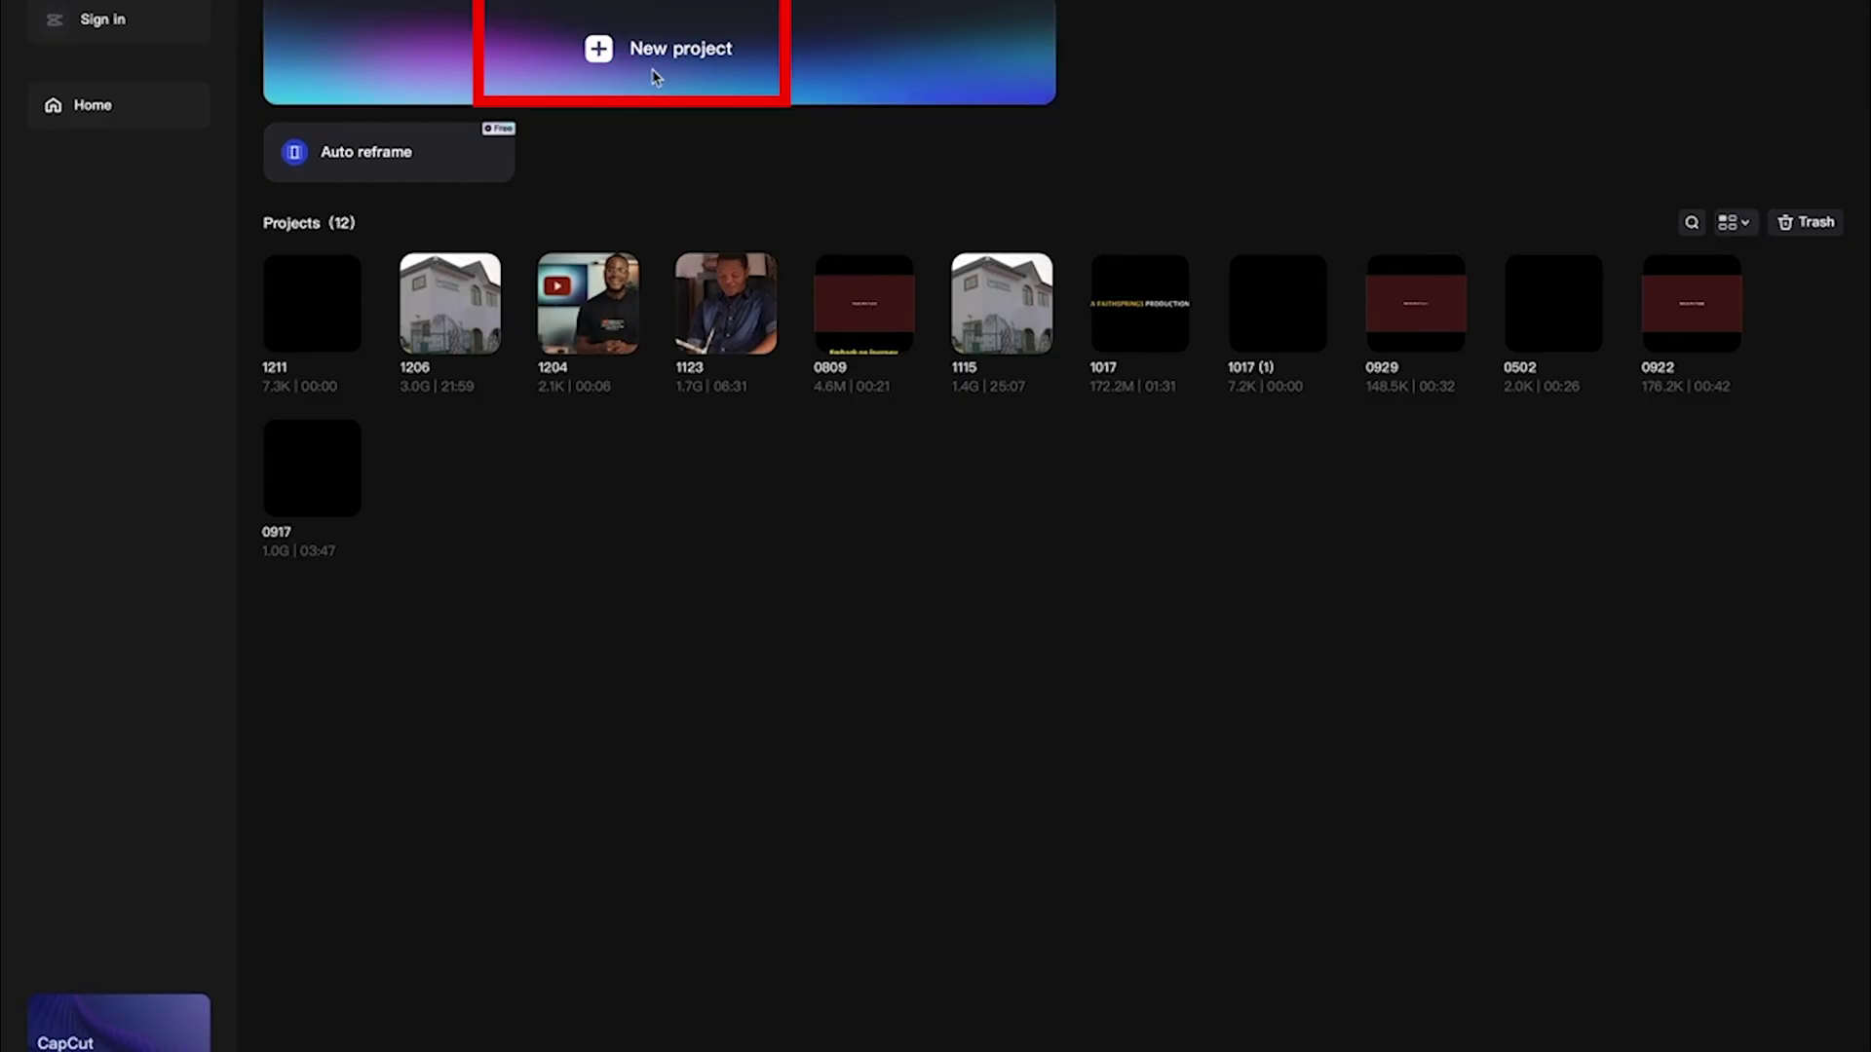
# Step: Create a new project in the CapCut desktop editor and import the BACKGROUND MUSIC, IMAGE TO VIDEO and VOICE OVERS folders
pyautogui.click(651, 68)
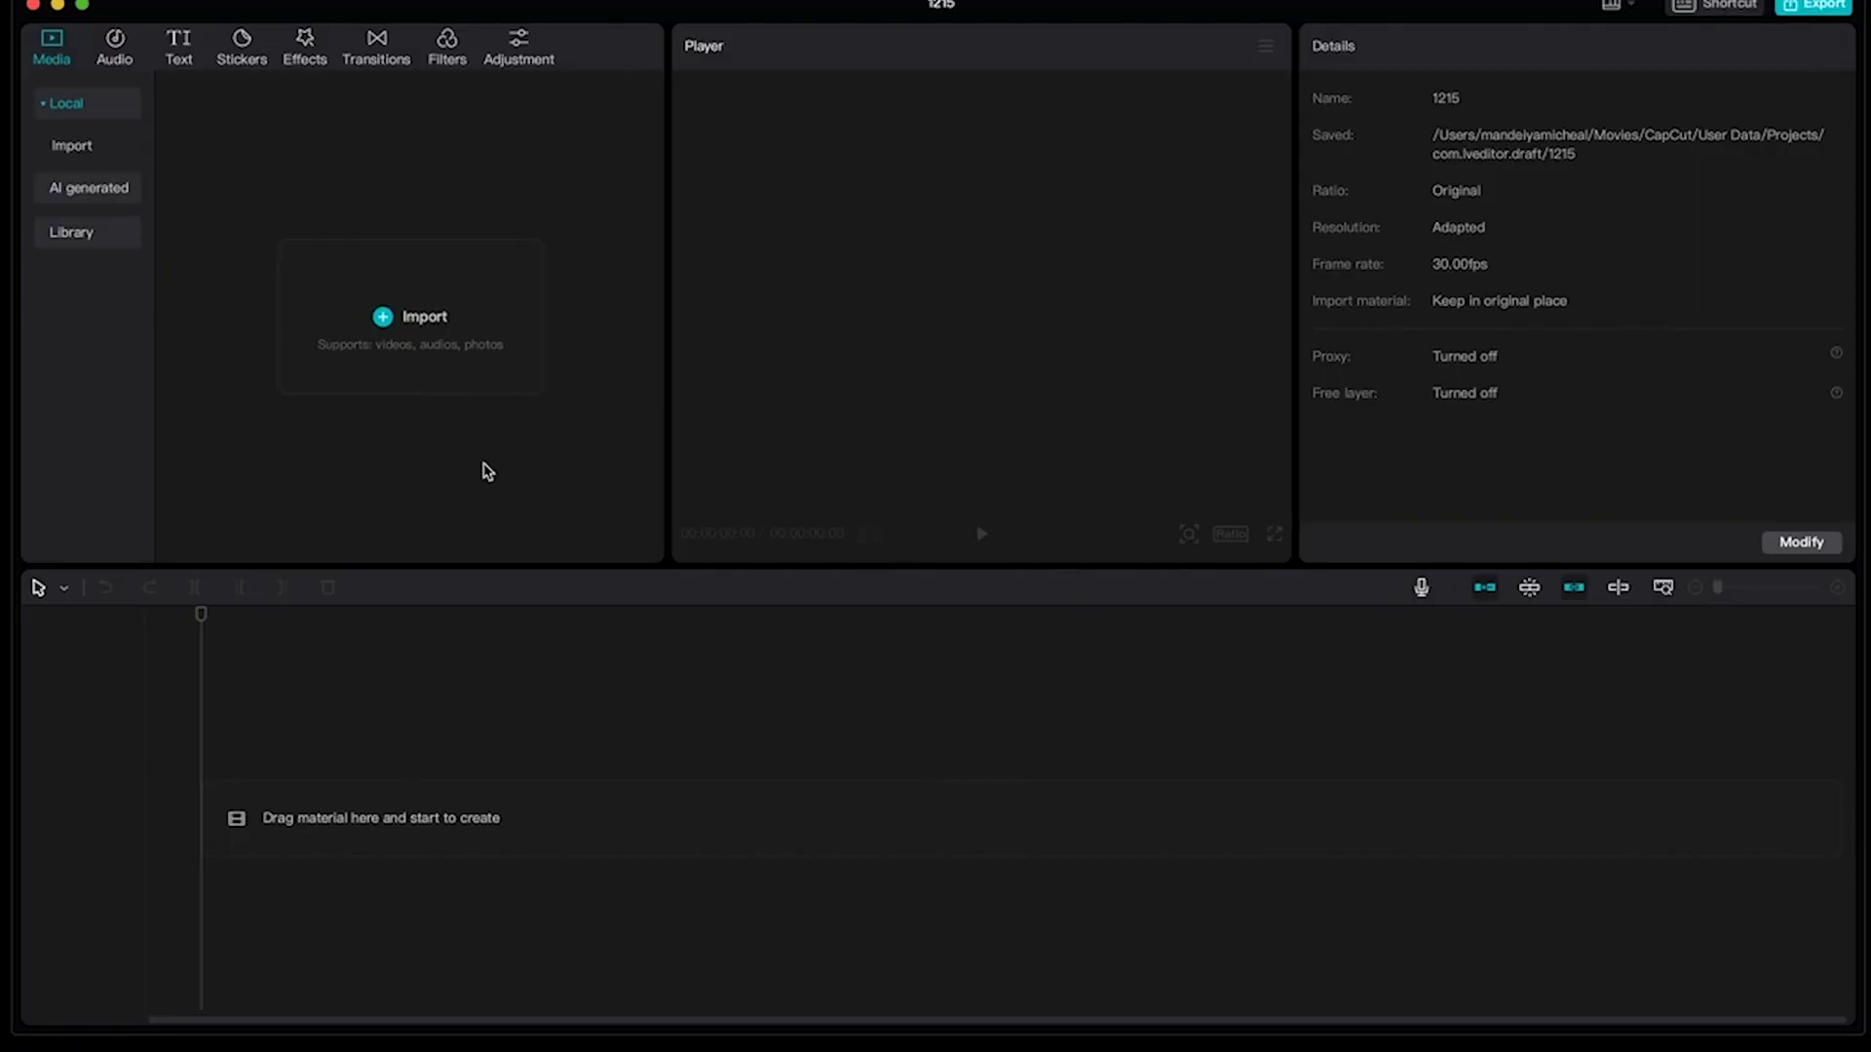
pyautogui.click(321, 273)
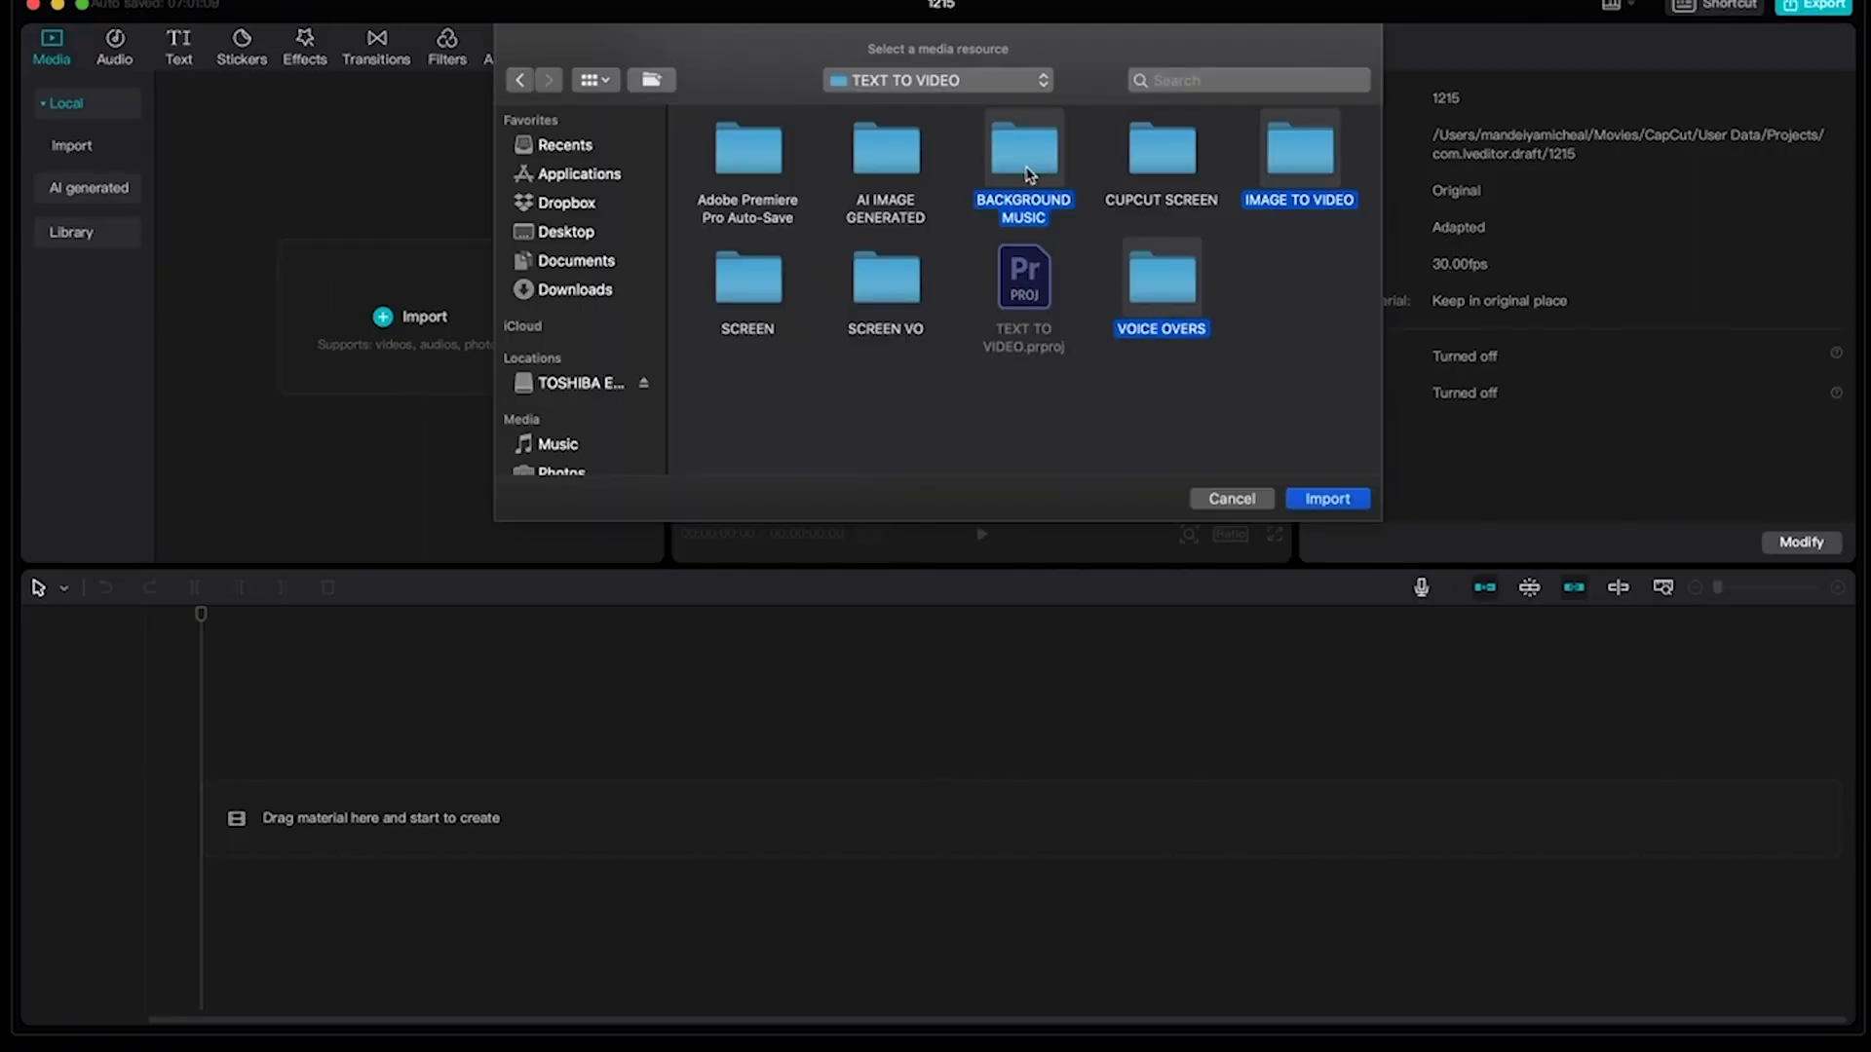
pyautogui.click(1325, 498)
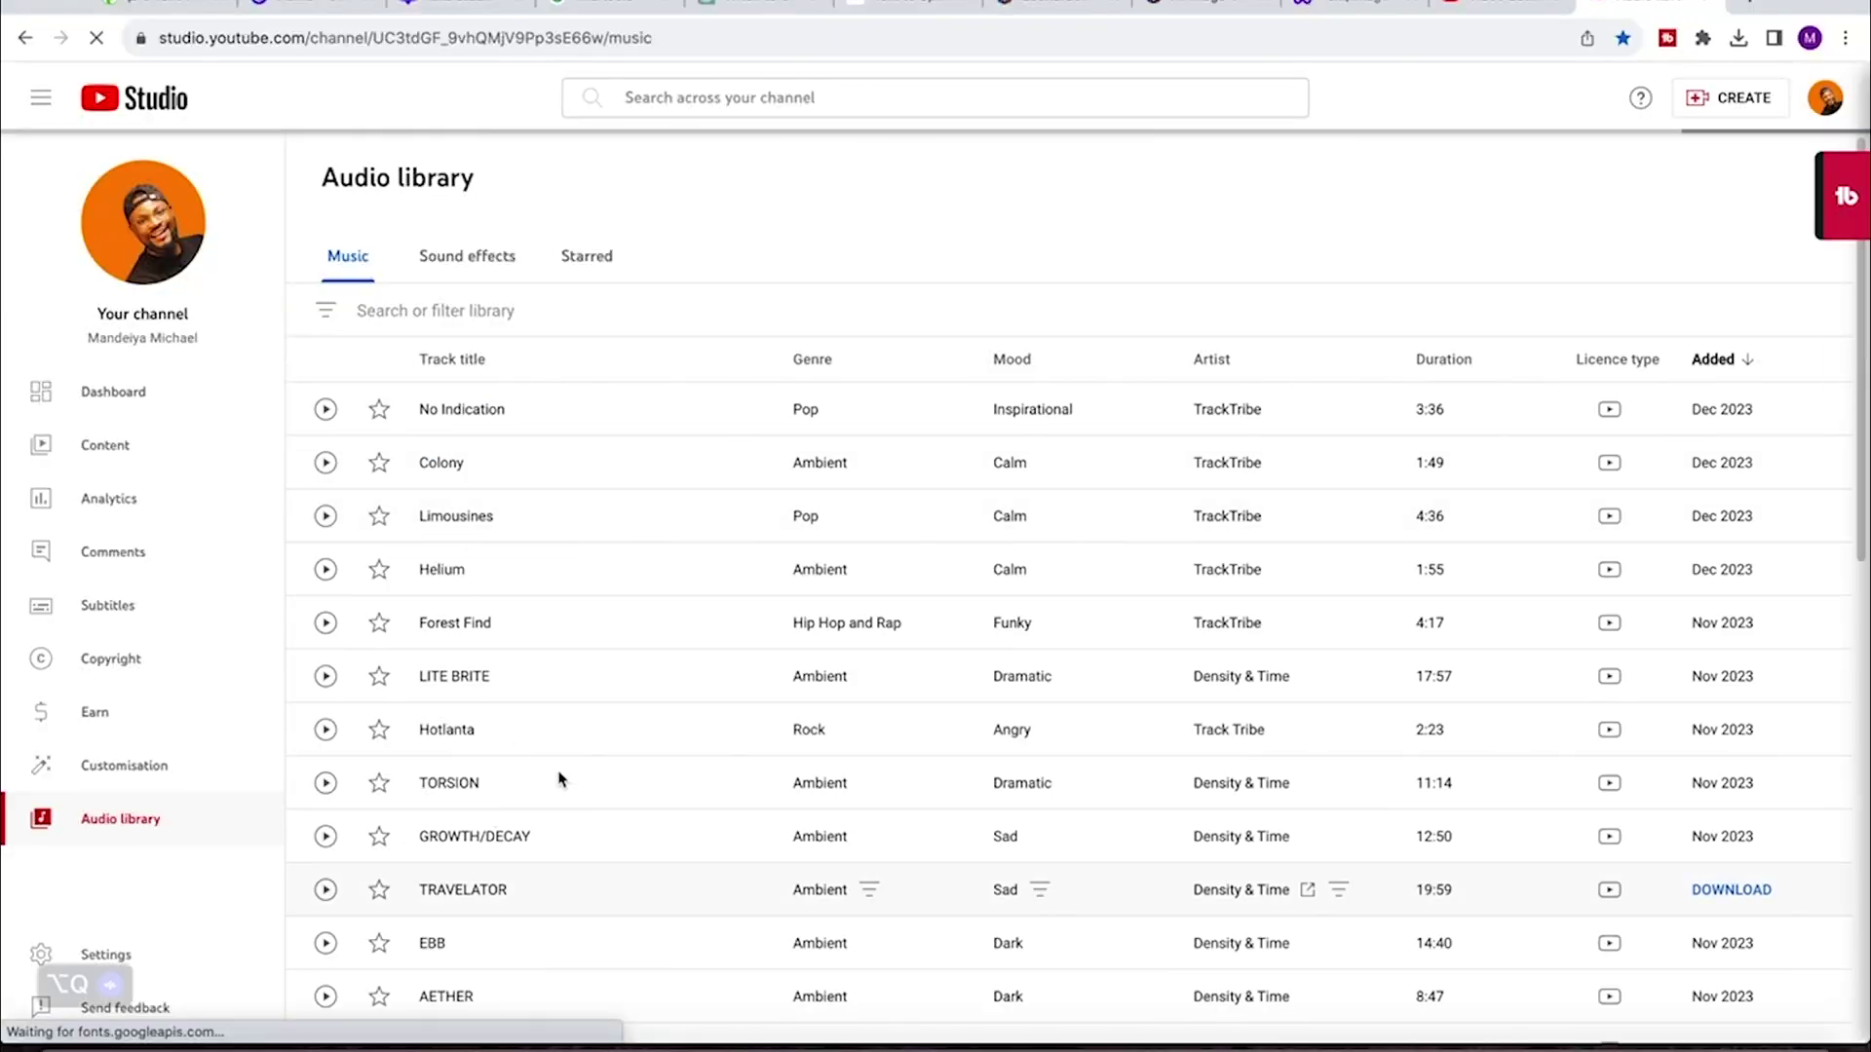
# Step: Switch to YouTube Studio and browse the music tracks in its Audio library
pyautogui.scroll(-2, 559, 777)
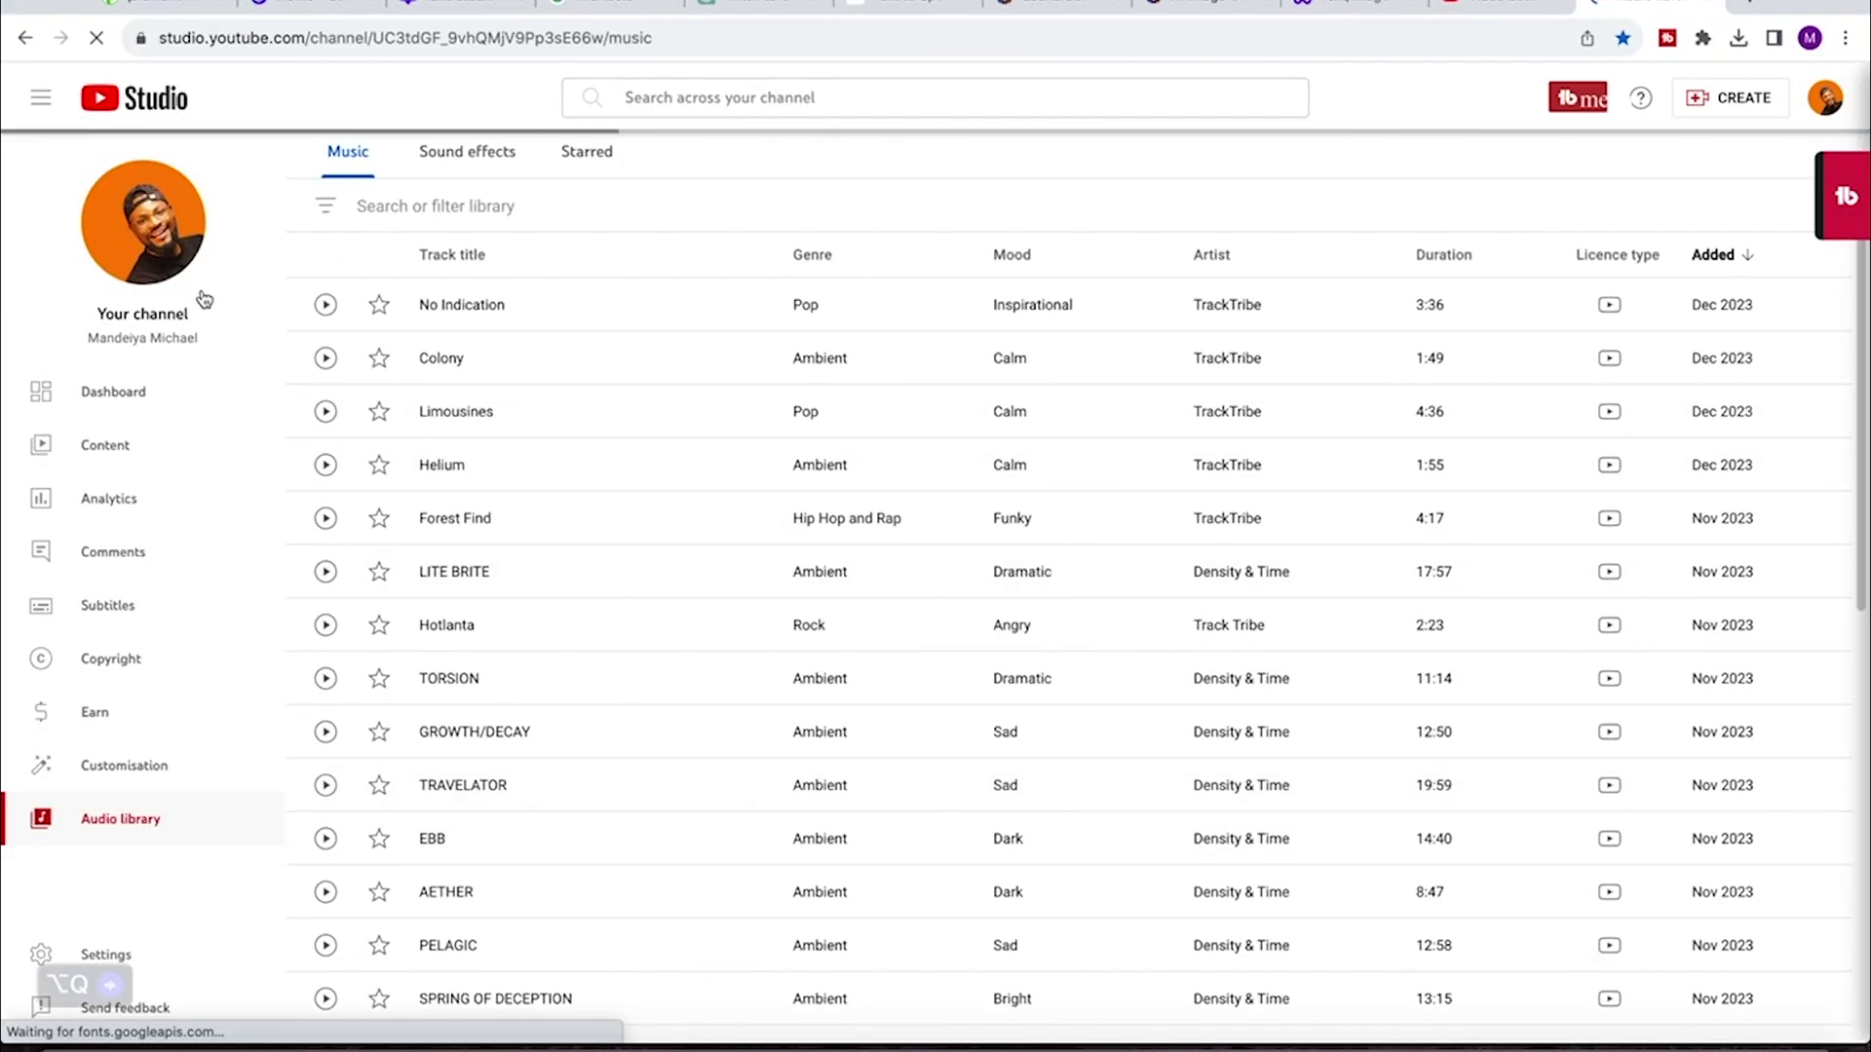
pyautogui.scroll(-7, 735, 589)
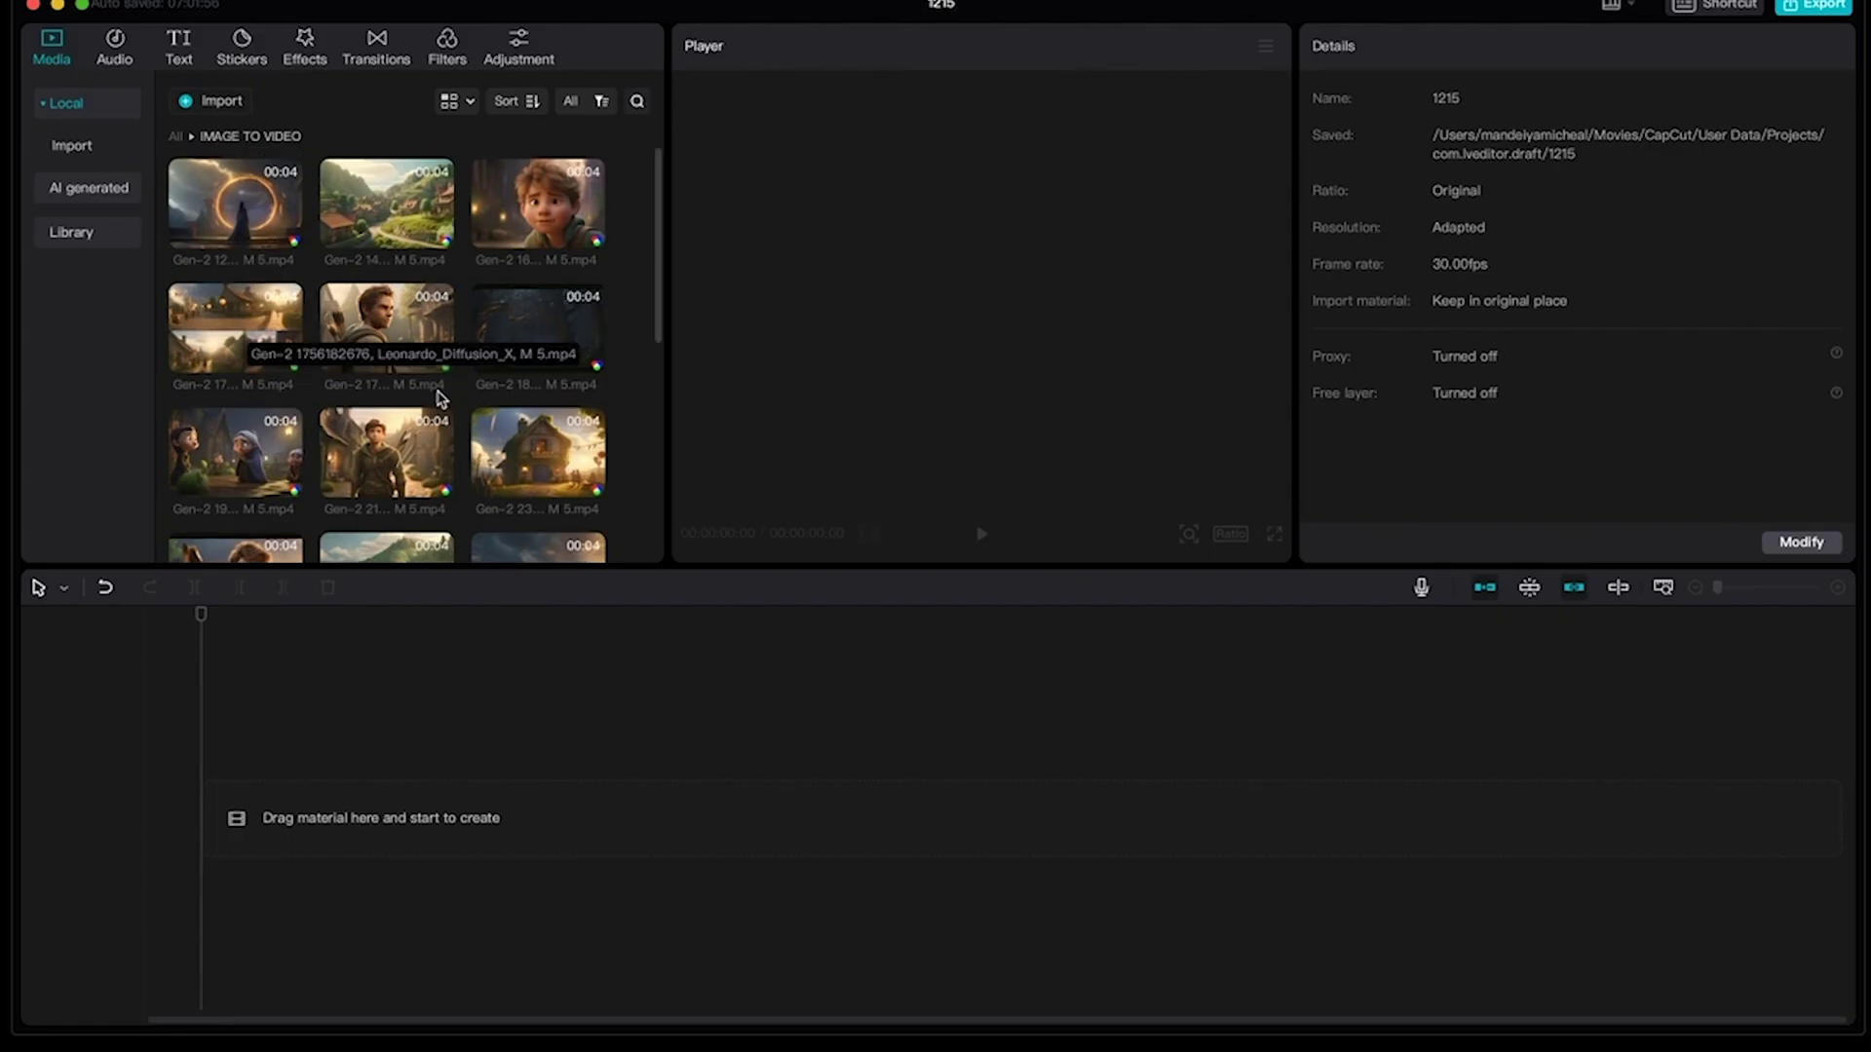
# Step: Place the Gen-2 clips from the IMAGE TO VIDEO folder one after another on CapCut's main video track
pyautogui.moveTo(441, 397); pyautogui.dragTo(251, 835)
pyautogui.scroll(-2, 389, 384)
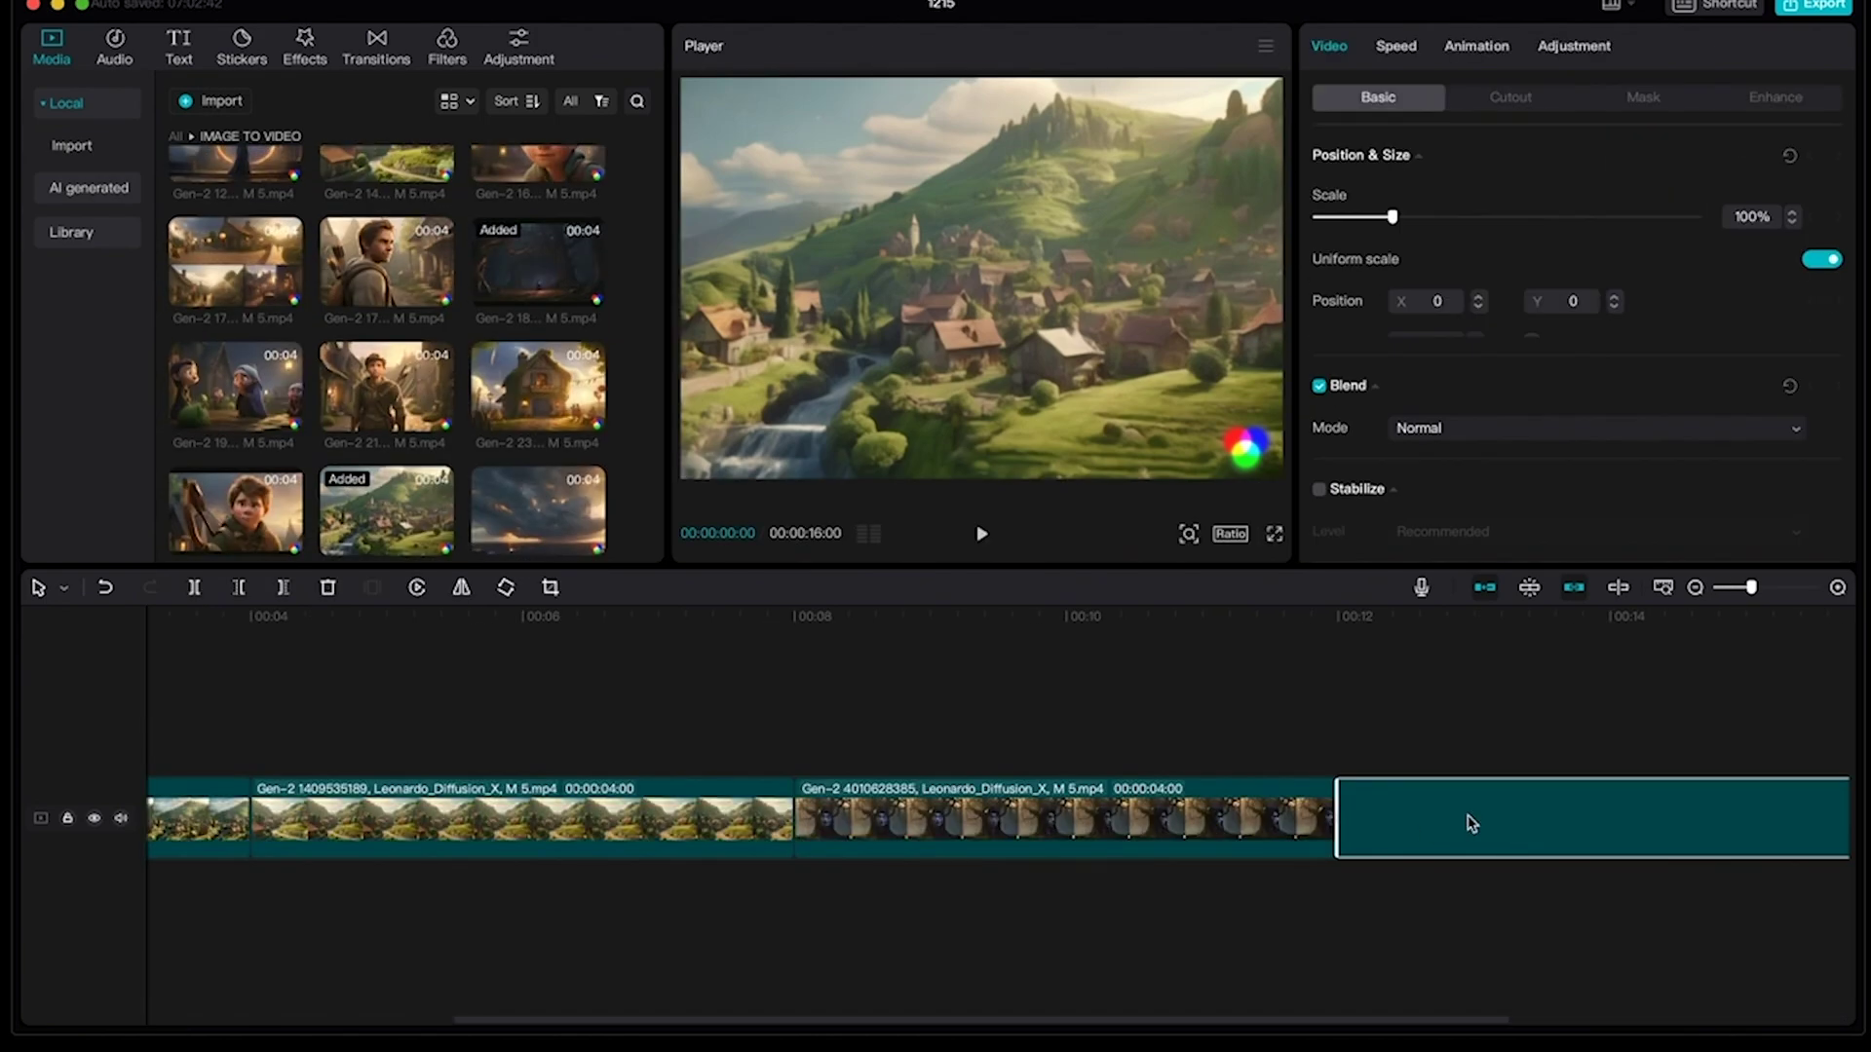
pyautogui.moveTo(1472, 823); pyautogui.dragTo(1187, 748)
pyautogui.moveTo(942, 739); pyautogui.dragTo(1374, 819)
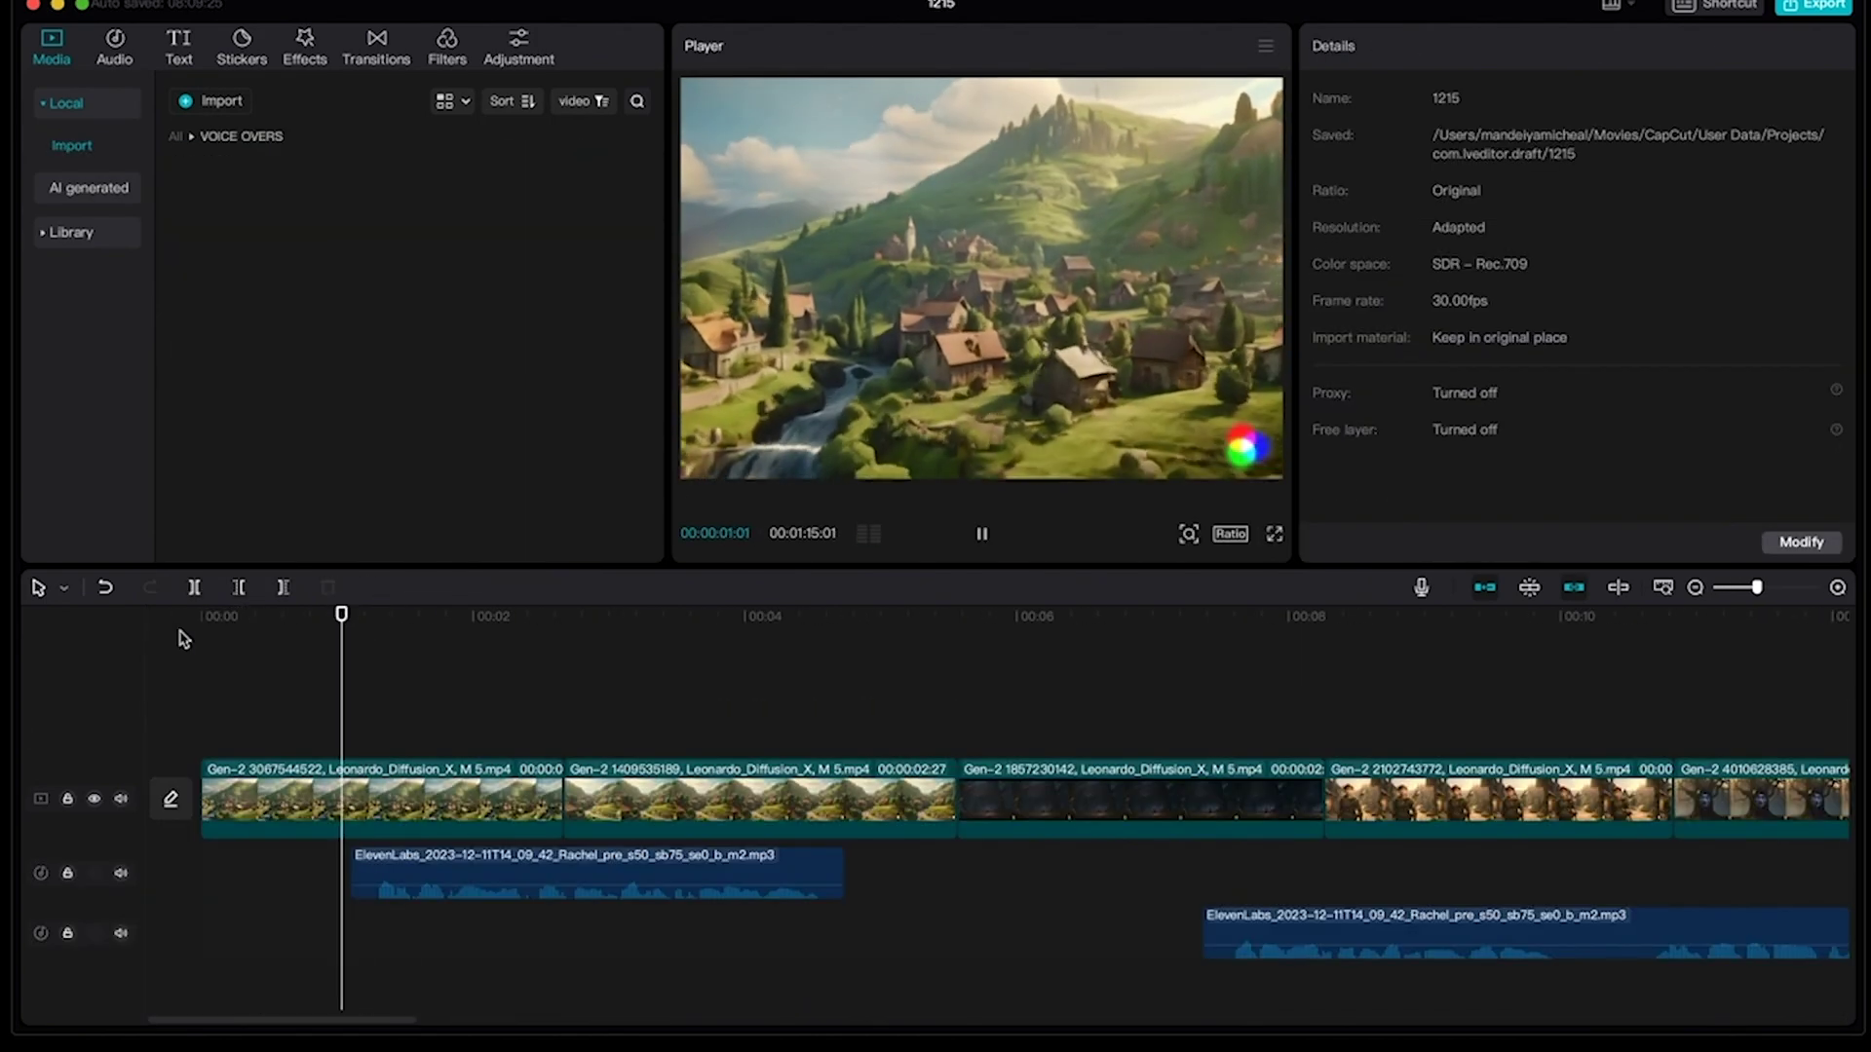
# Step: Move the first narration clip to start at about 1.5 s and the second at about 5.8 s, then play and split the narration
pyautogui.click(818, 874)
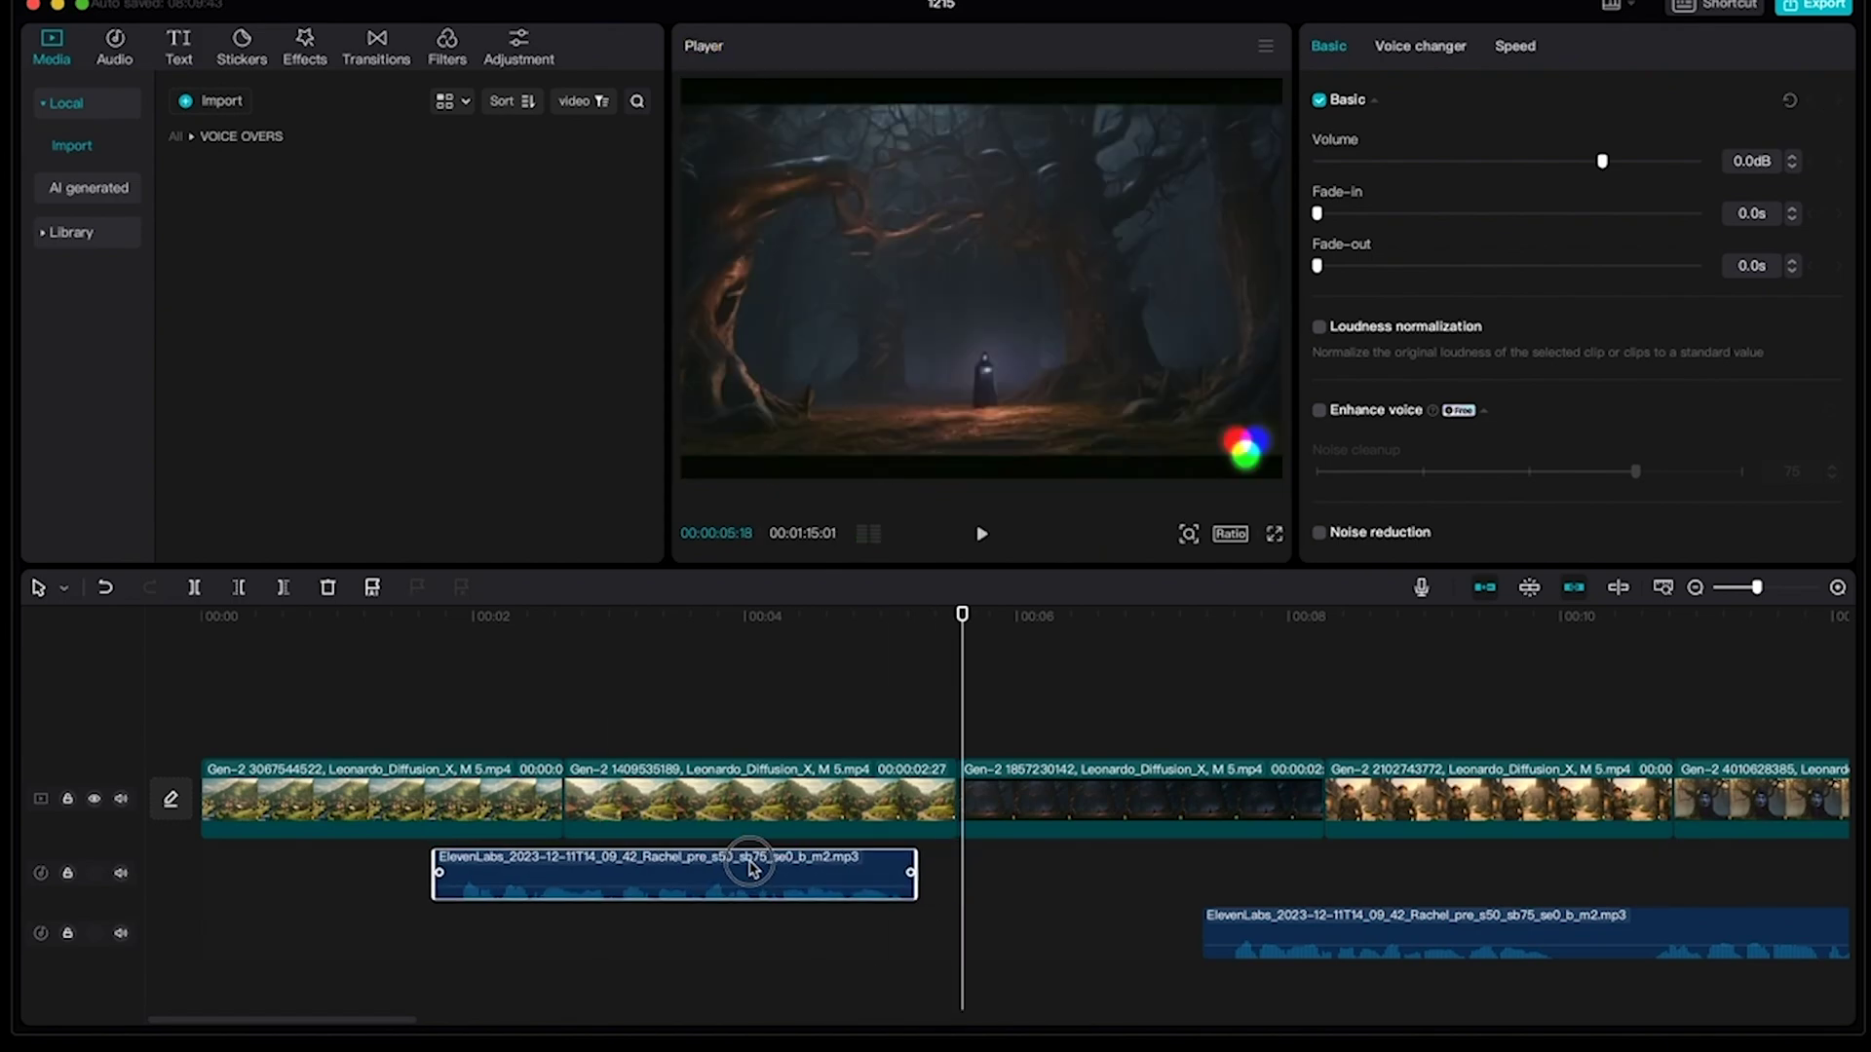
pyautogui.moveTo(751, 867); pyautogui.dragTo(726, 867)
pyautogui.moveTo(1450, 931); pyautogui.dragTo(1238, 932)
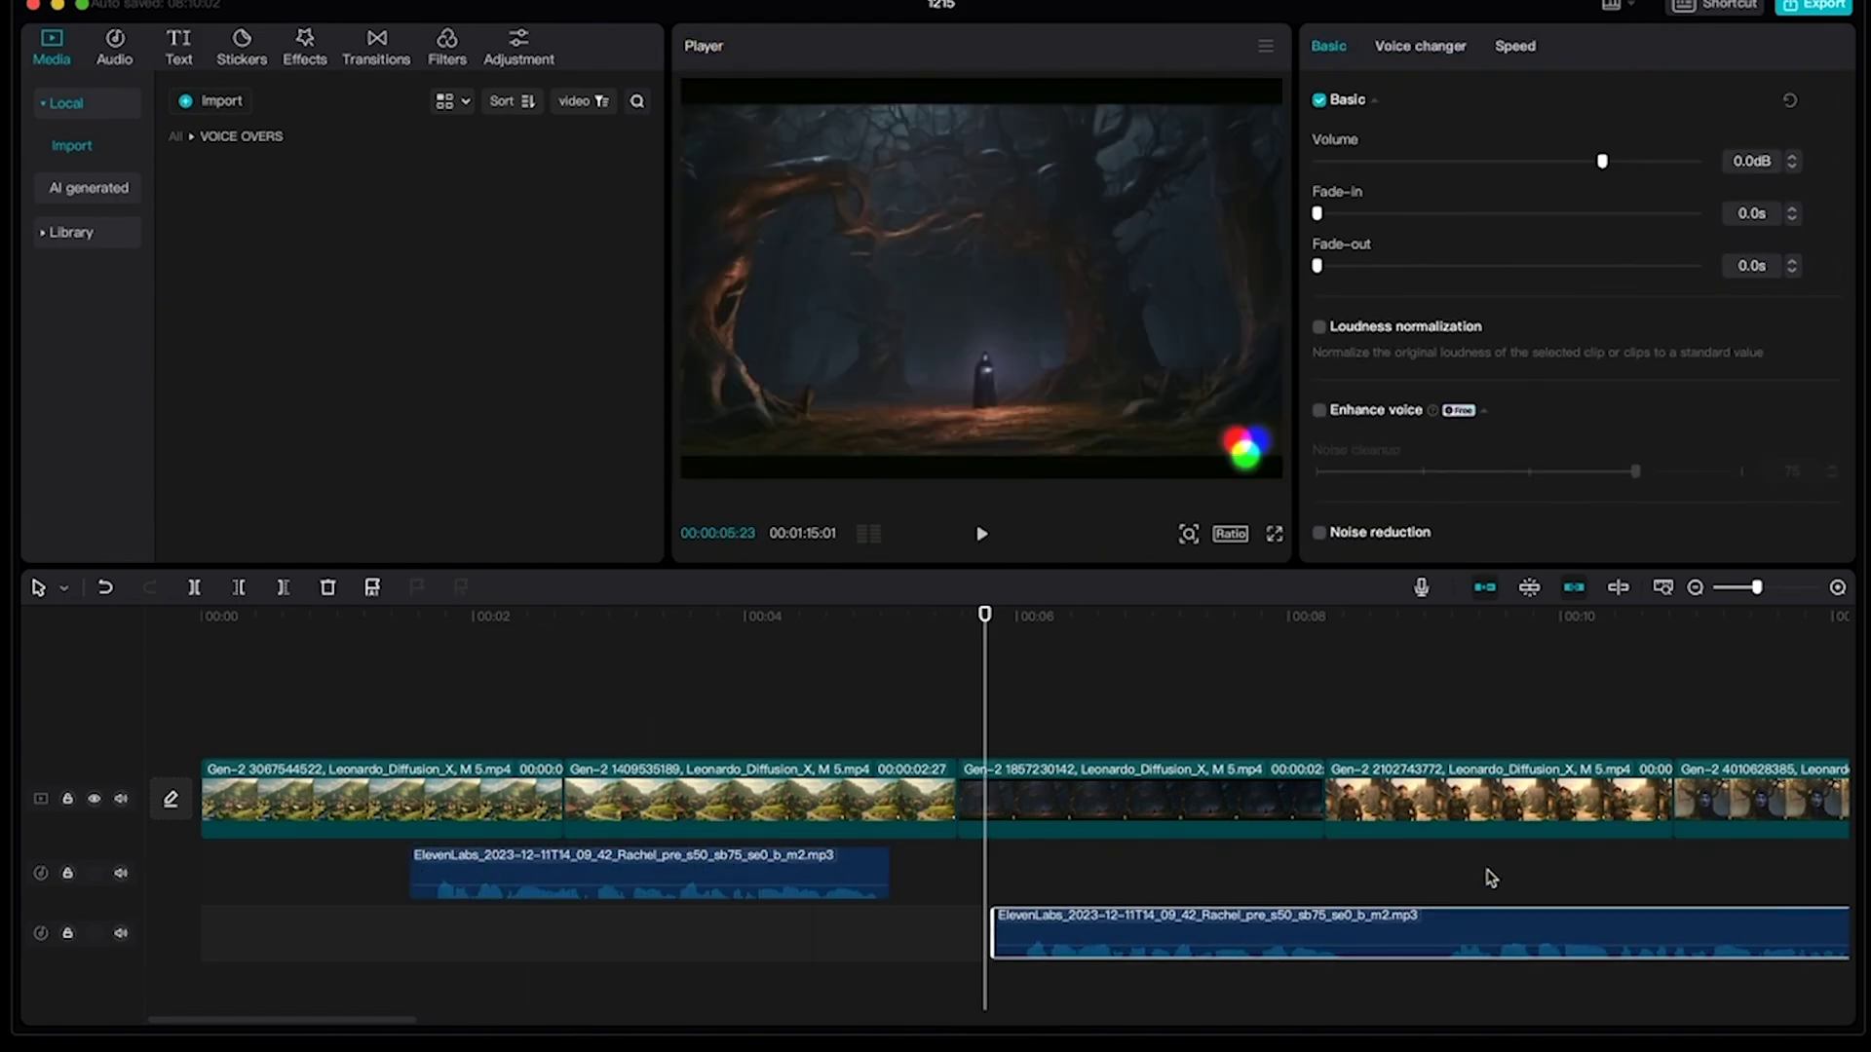
pyautogui.press('space')
pyautogui.press('space')
pyautogui.click(194, 587)
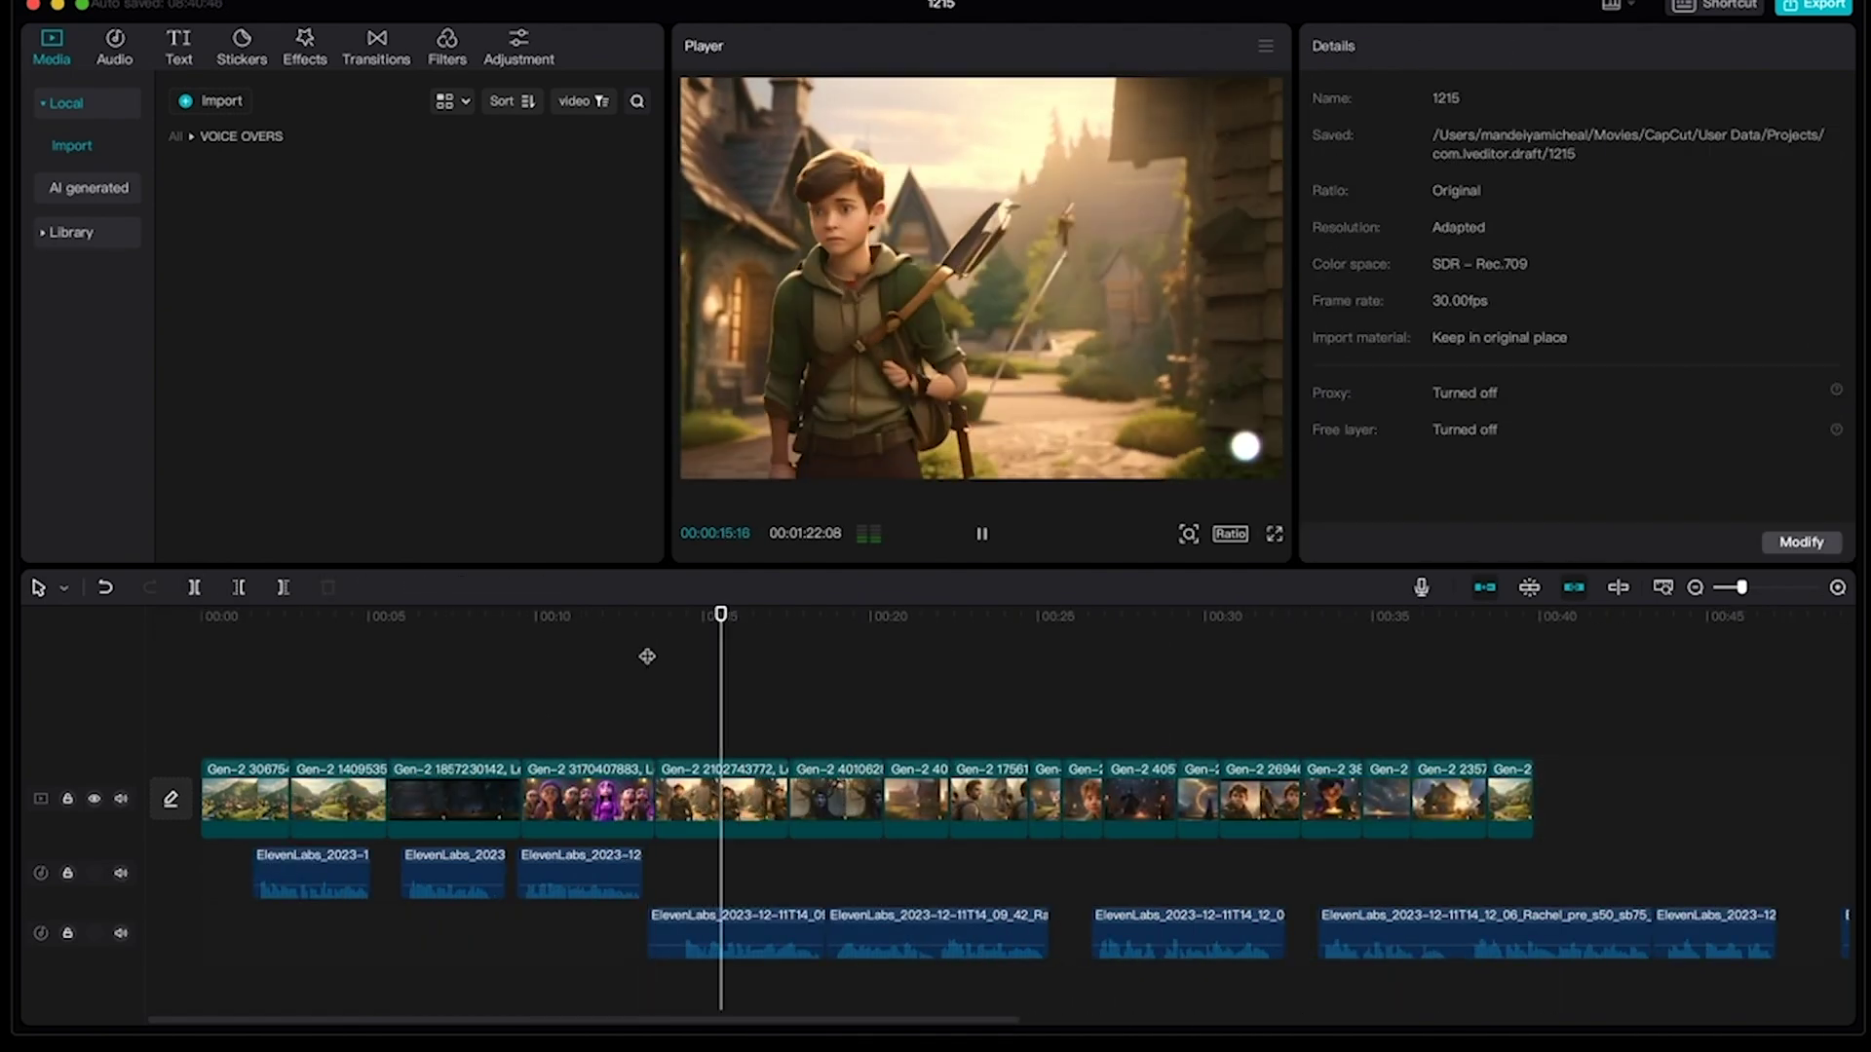
# Step: Move the fourth narration clip to the upper audio track, just after the start of the Oliver clip, and check the playback
pyautogui.click(658, 928)
pyautogui.click(659, 701)
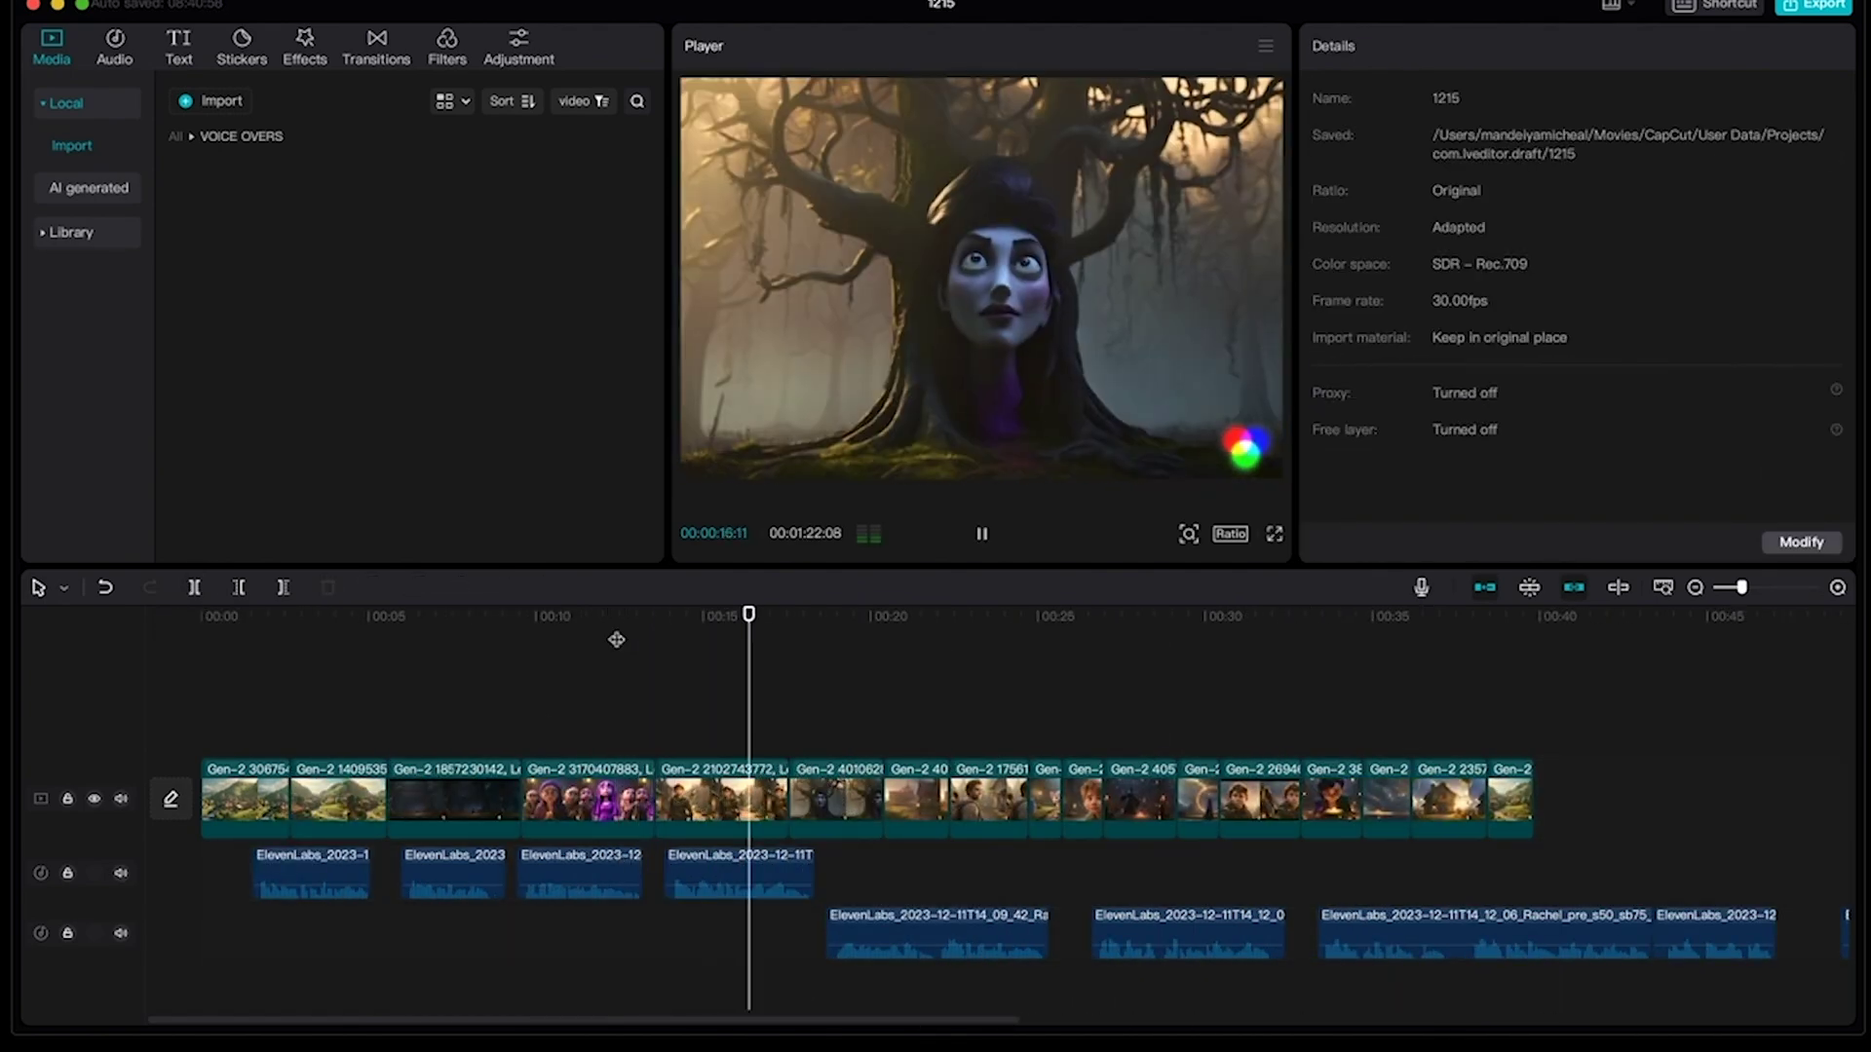
pyautogui.click(770, 799)
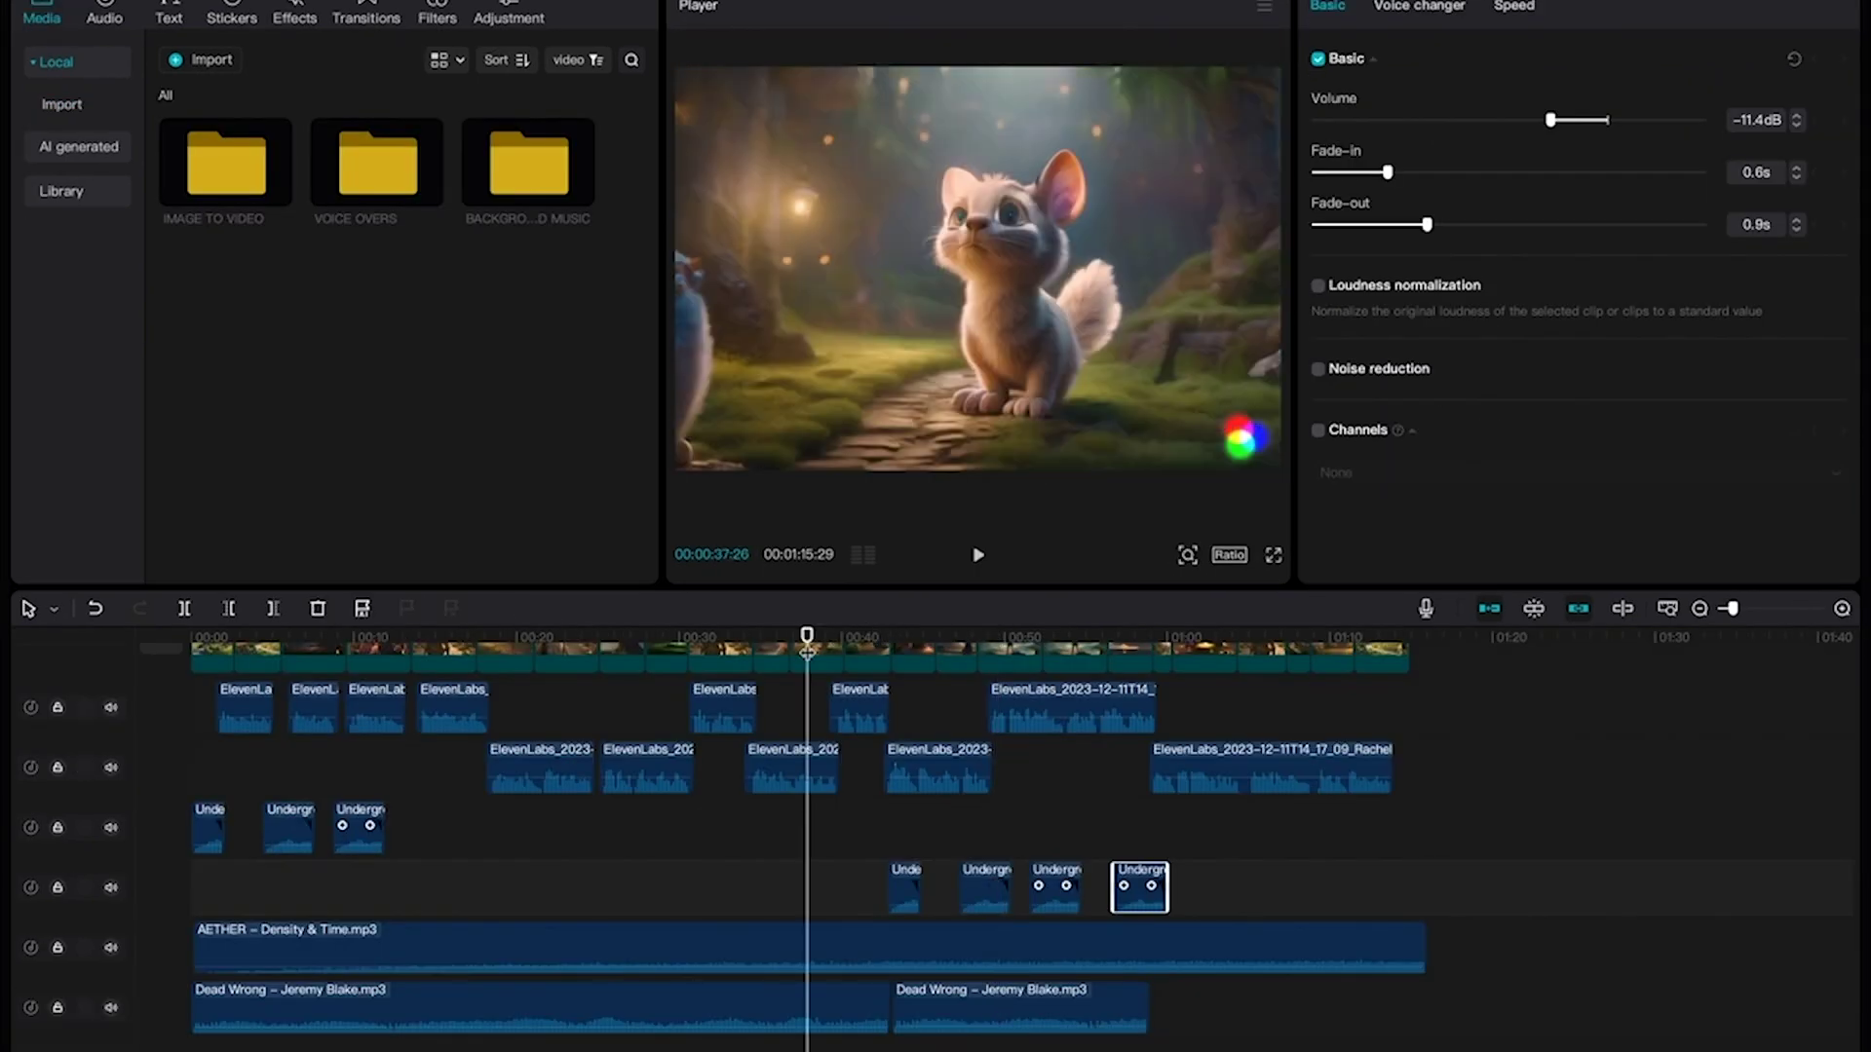
# Step: Play back the sequence around the transition between the first two village clips
pyautogui.click(1743, 611)
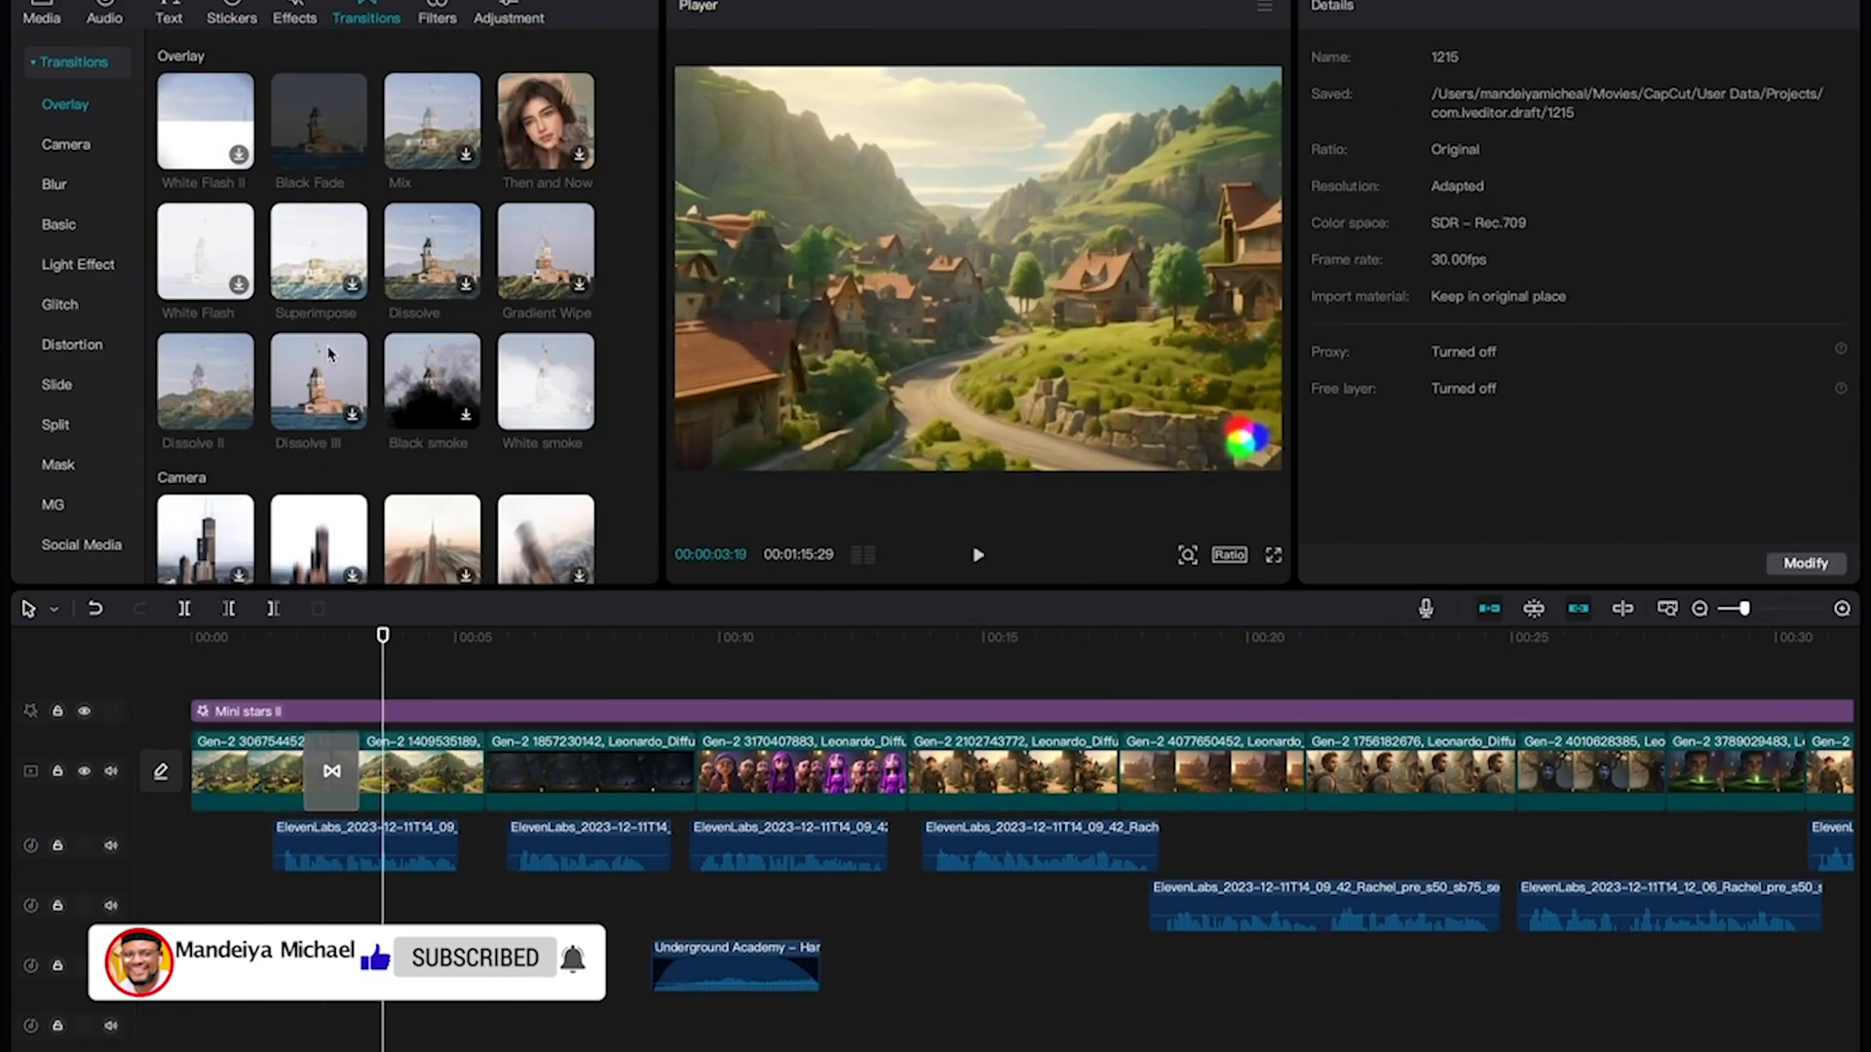
pyautogui.press('space')
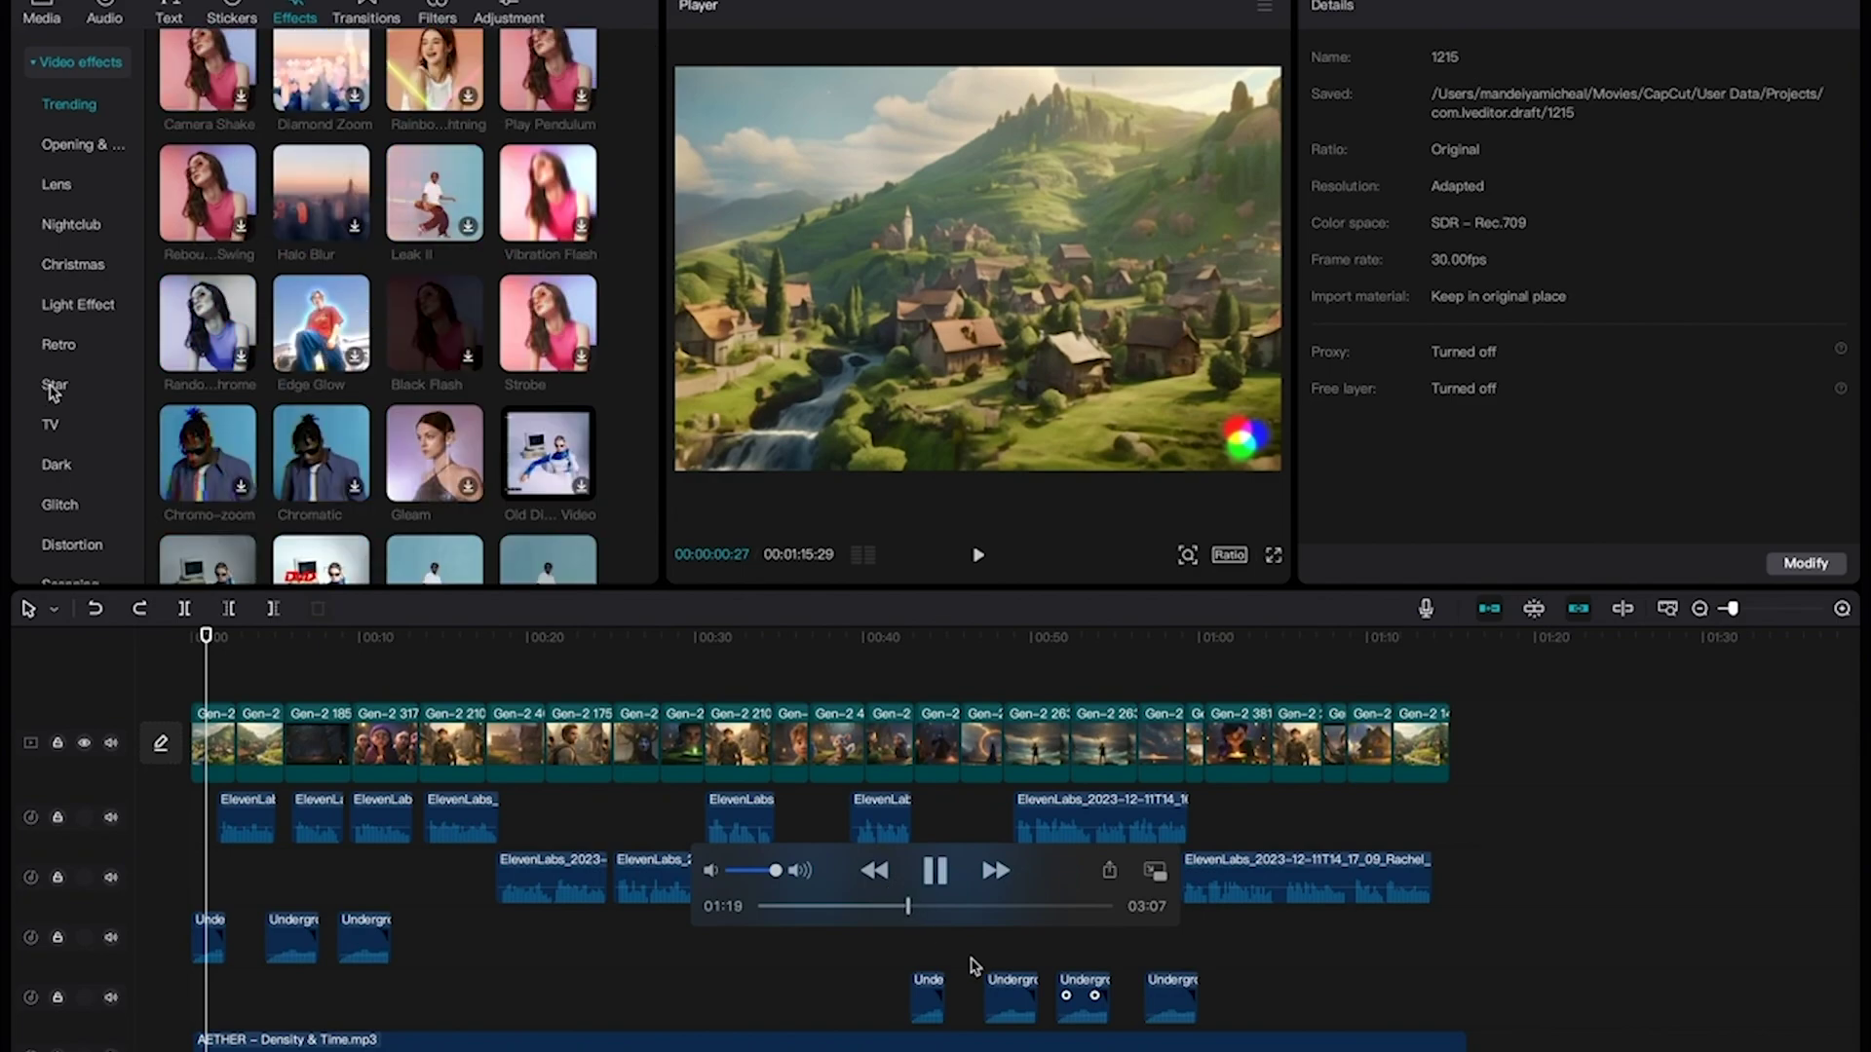
# Step: Apply the Mini stars II effect from the Star category across the whole video sequence
pyautogui.click(55, 384)
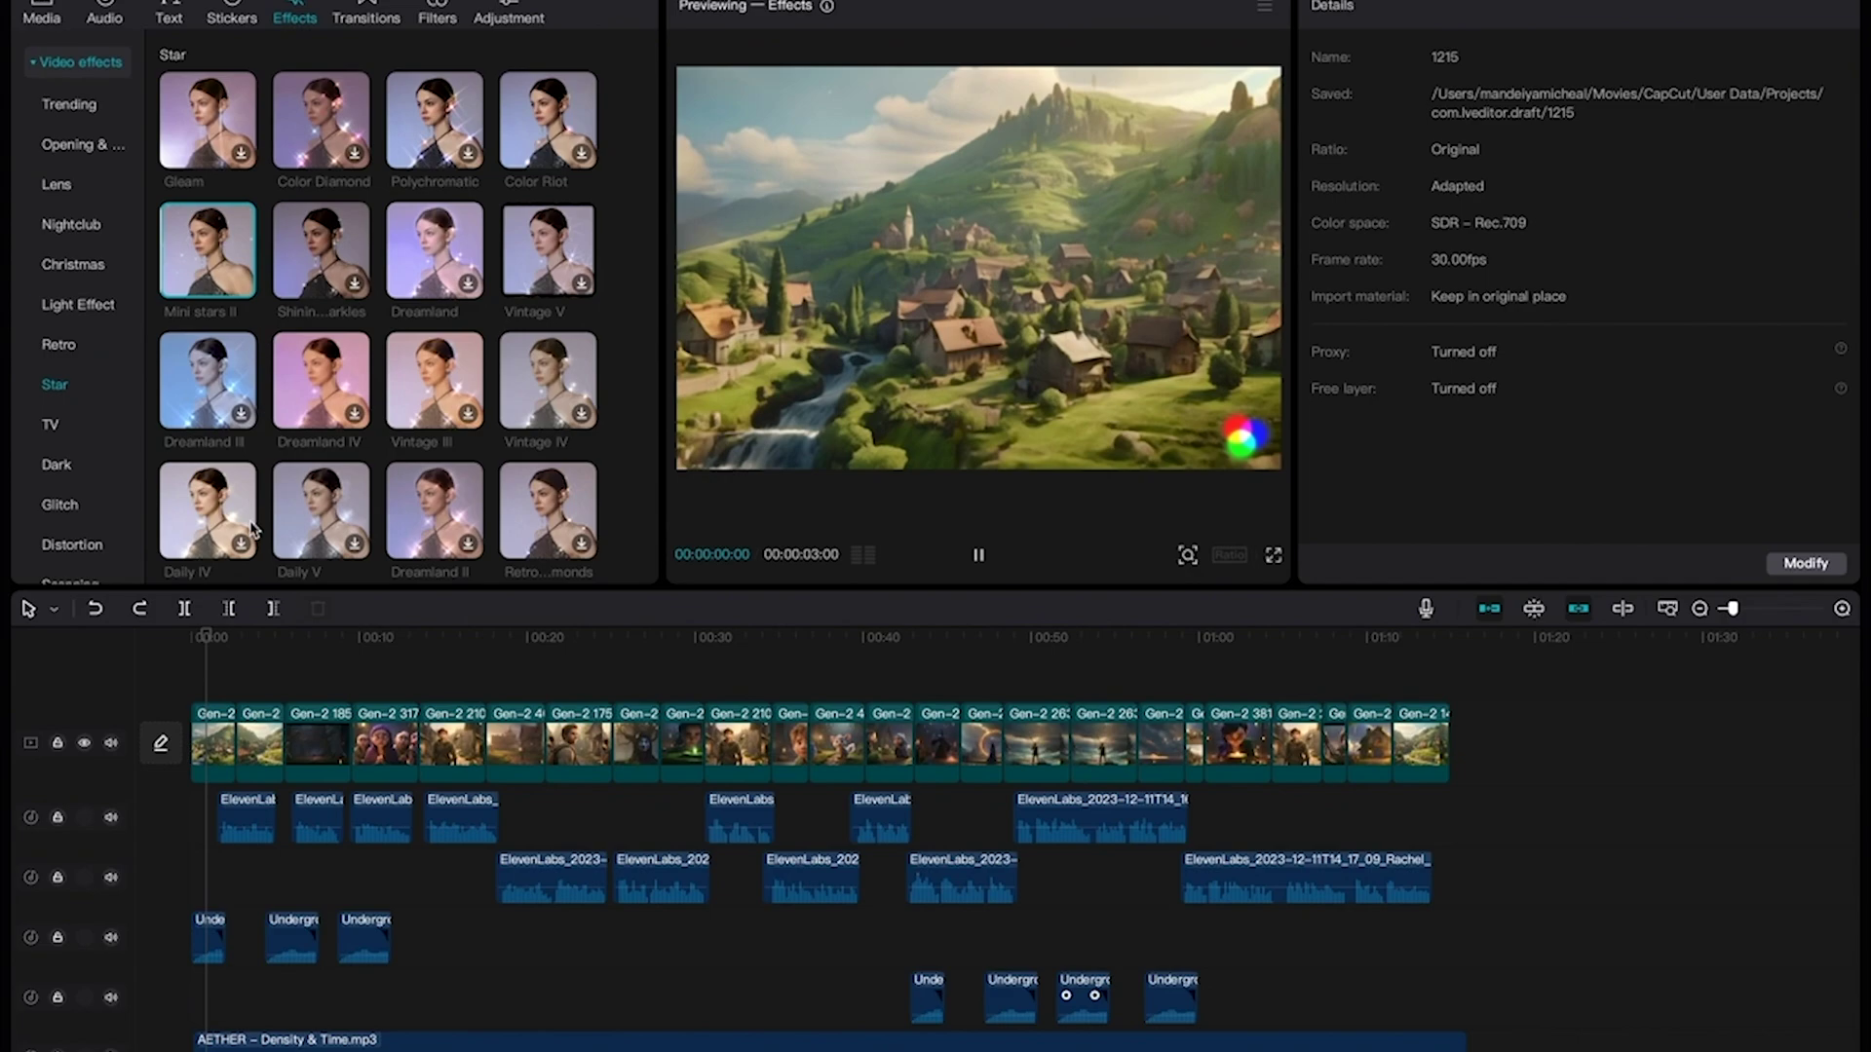
pyautogui.moveTo(208, 251); pyautogui.dragTo(1450, 702)
# Step: Generate English auto captions for the story's narration
pyautogui.click(169, 13)
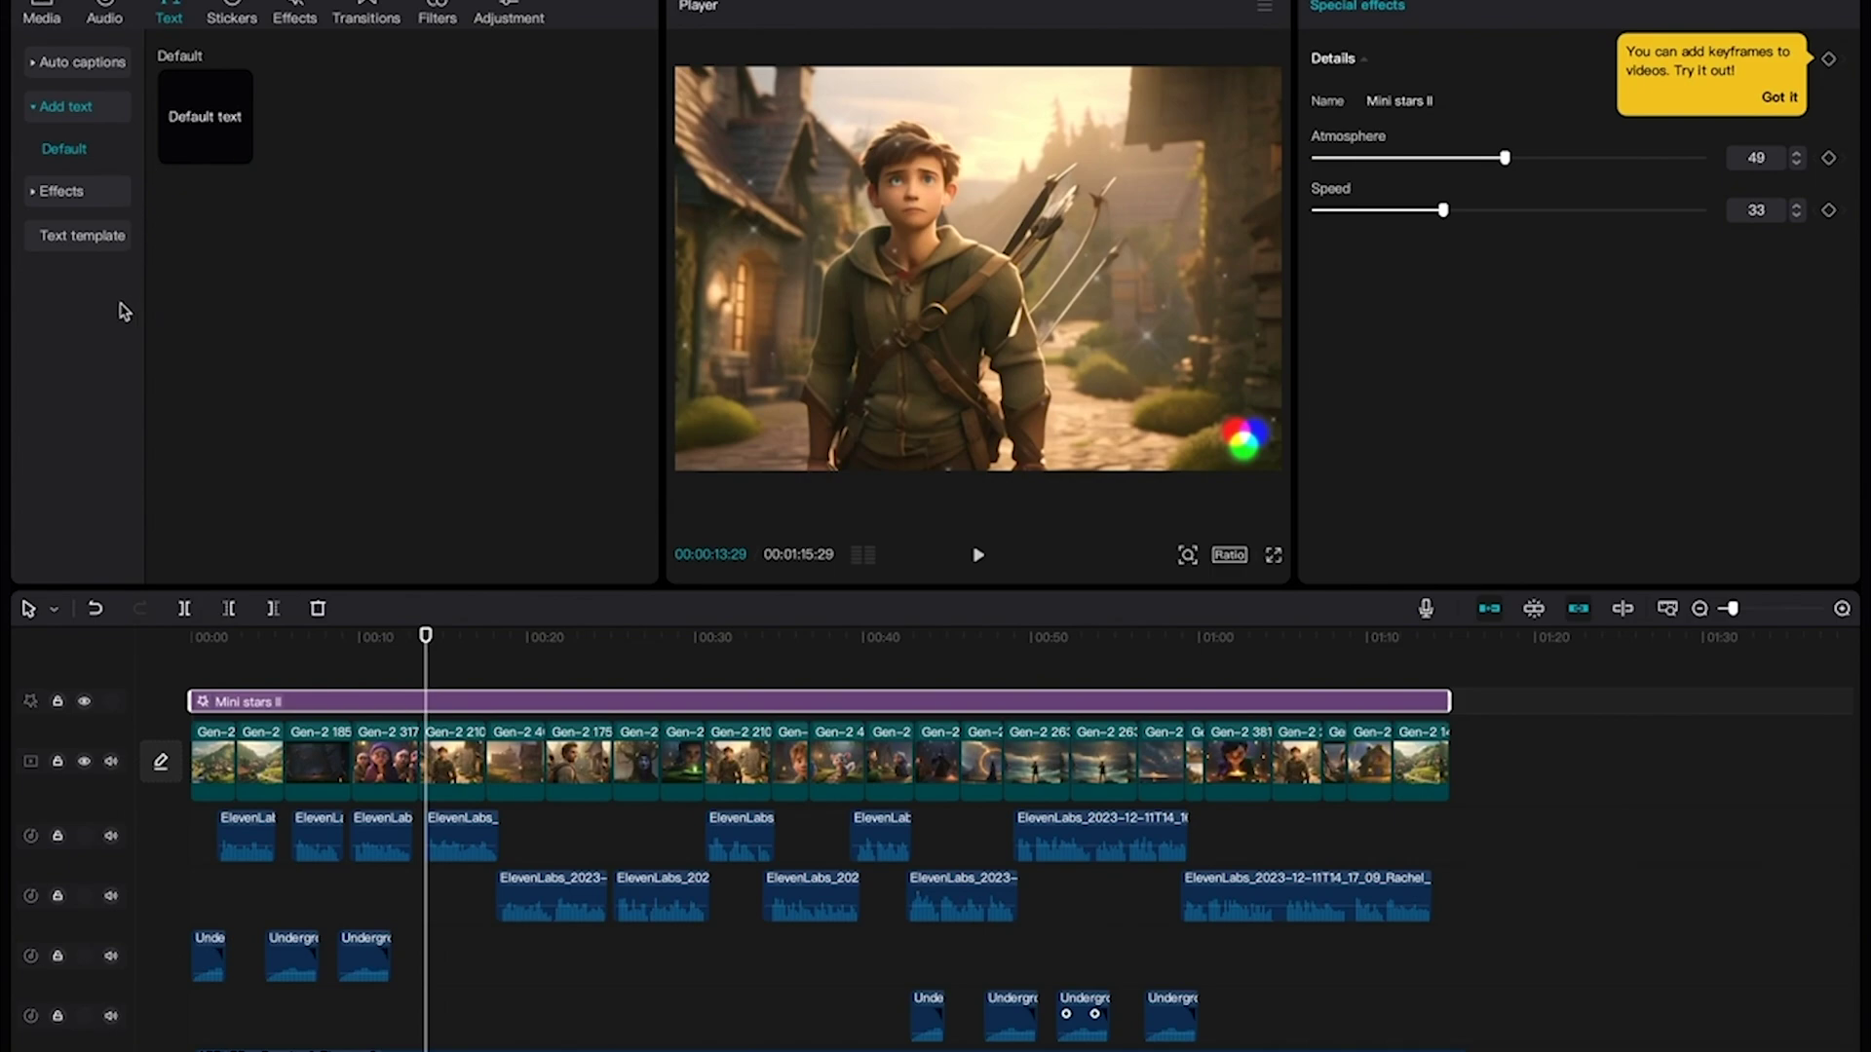
pyautogui.click(73, 64)
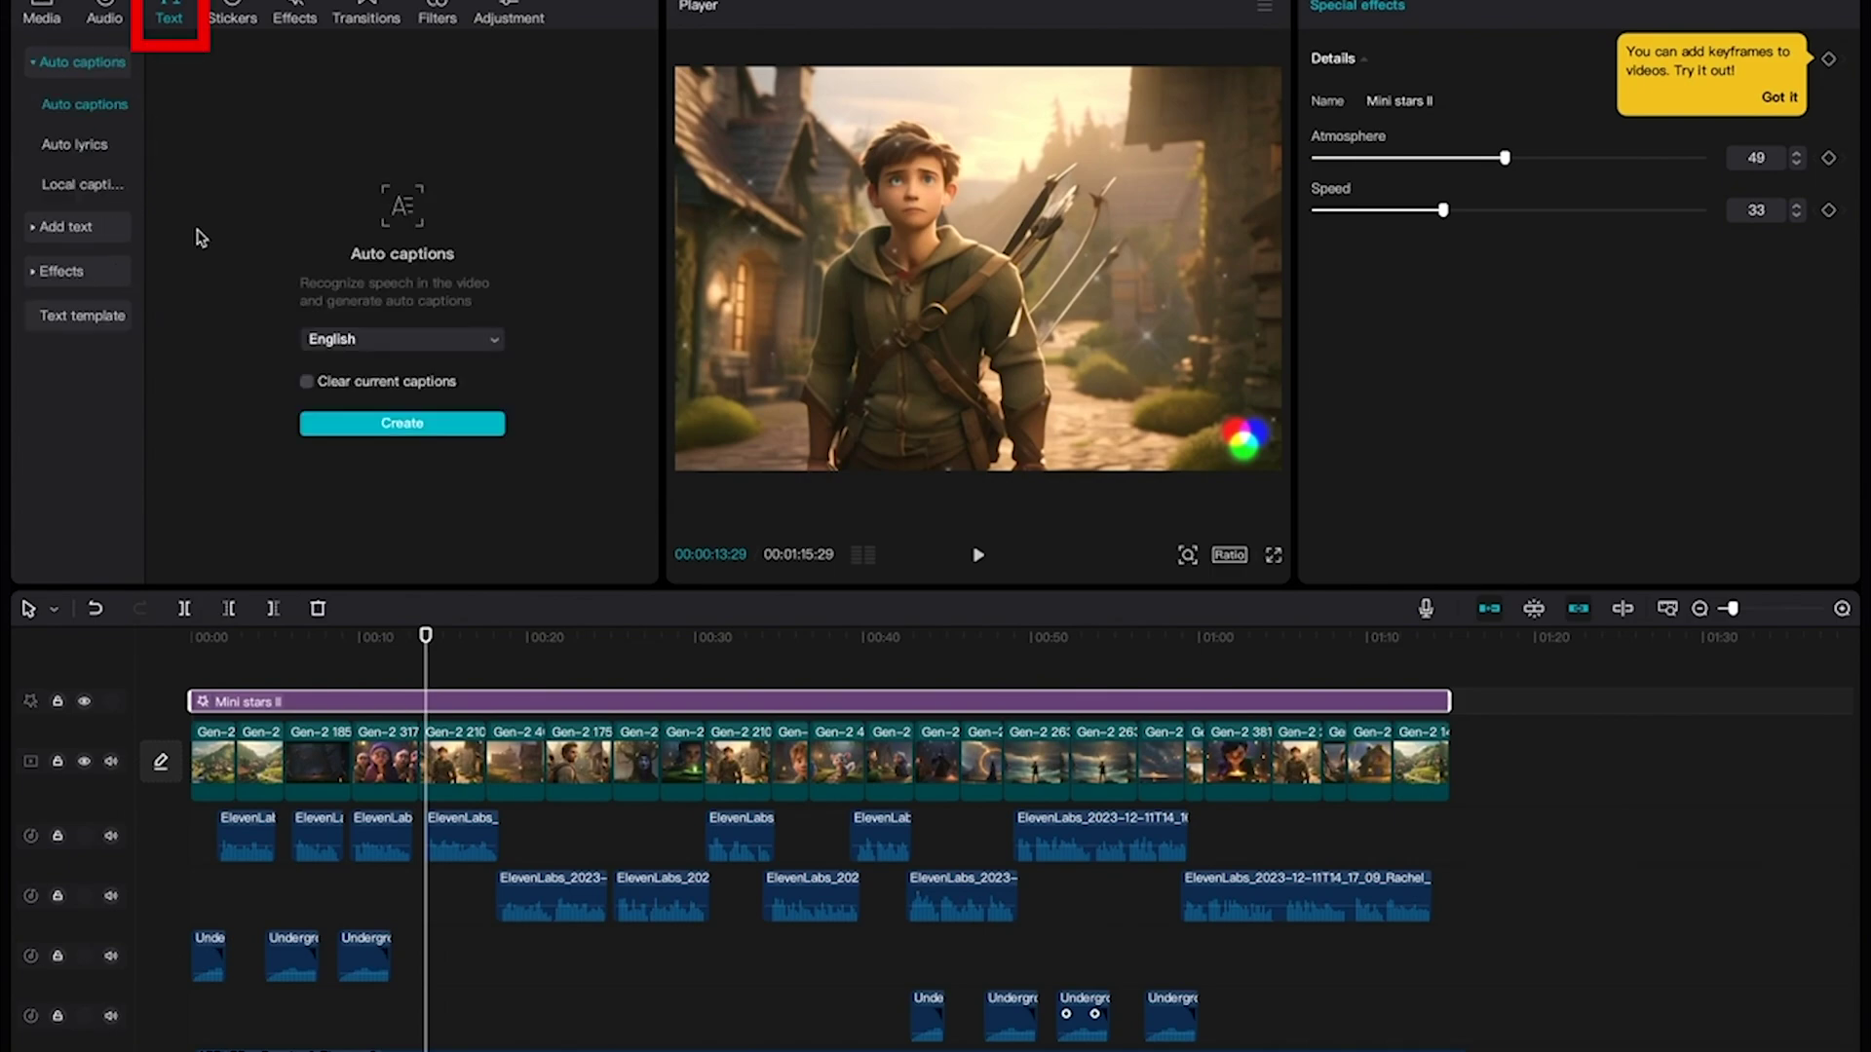
pyautogui.click(375, 425)
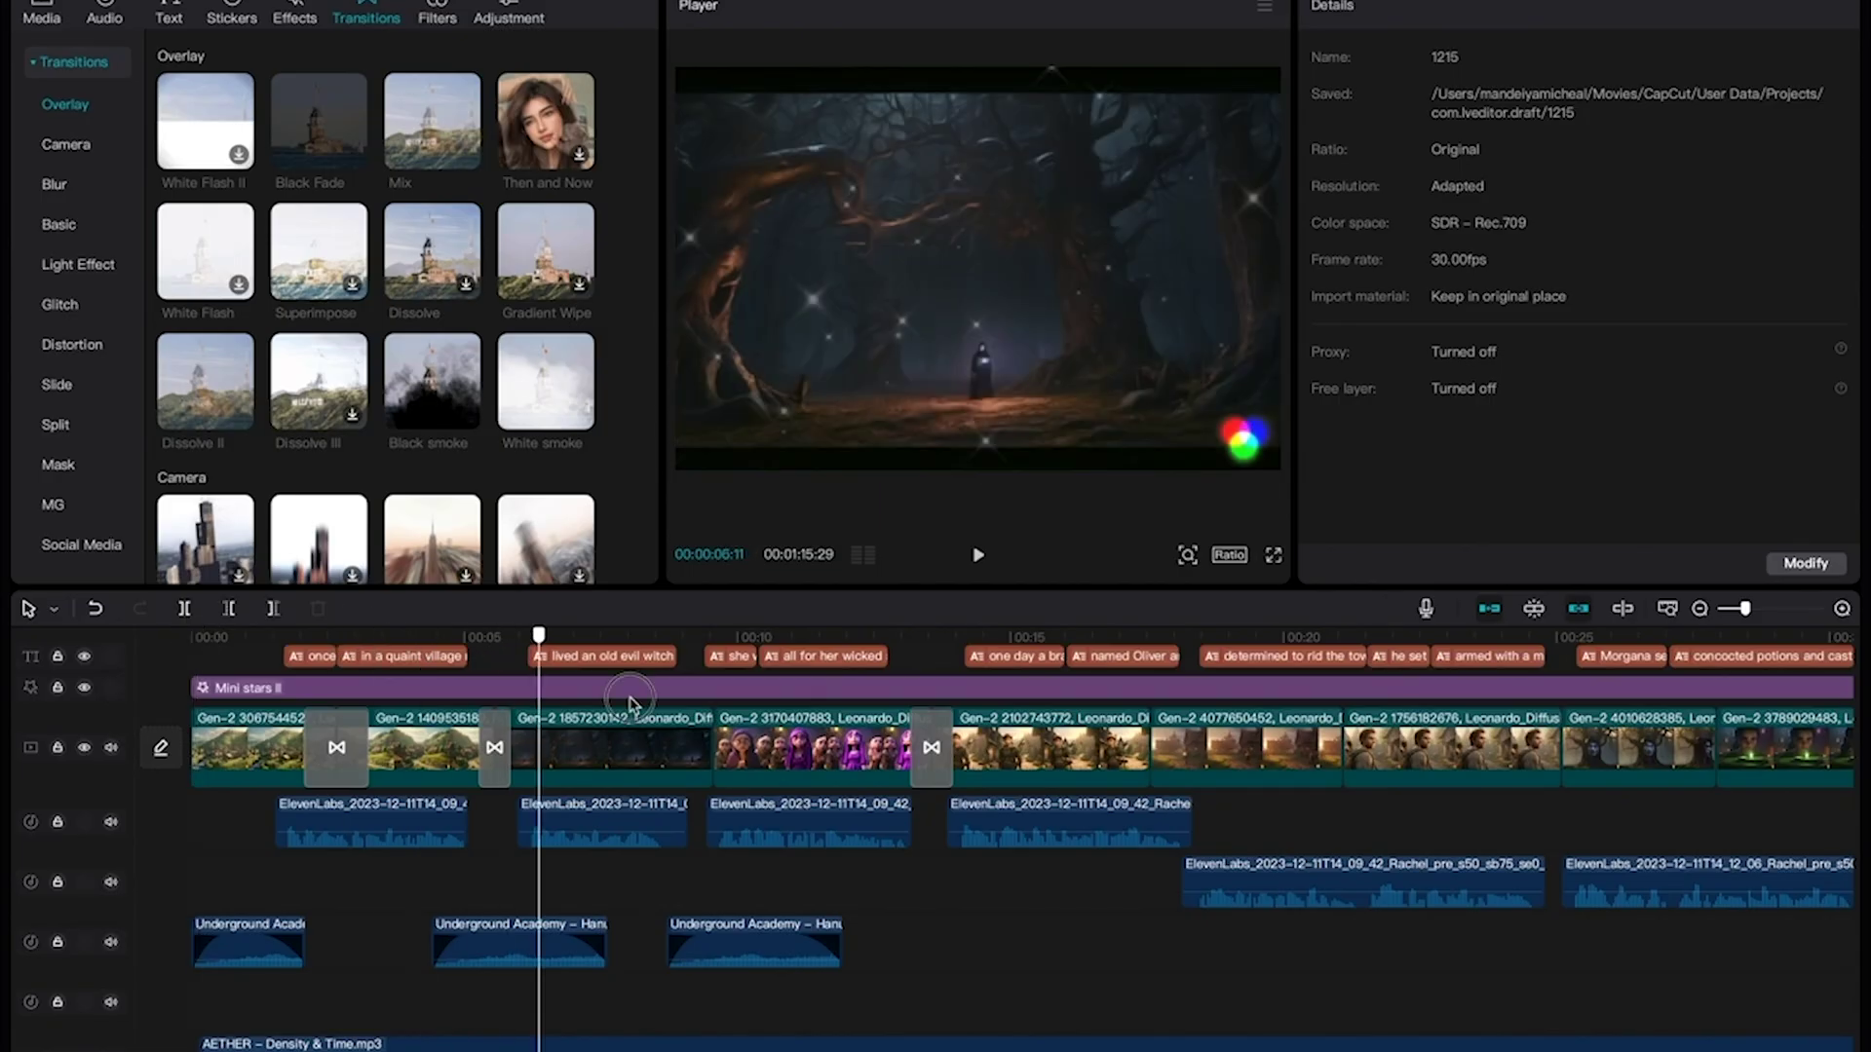
pyautogui.click(1013, 755)
pyautogui.click(731, 638)
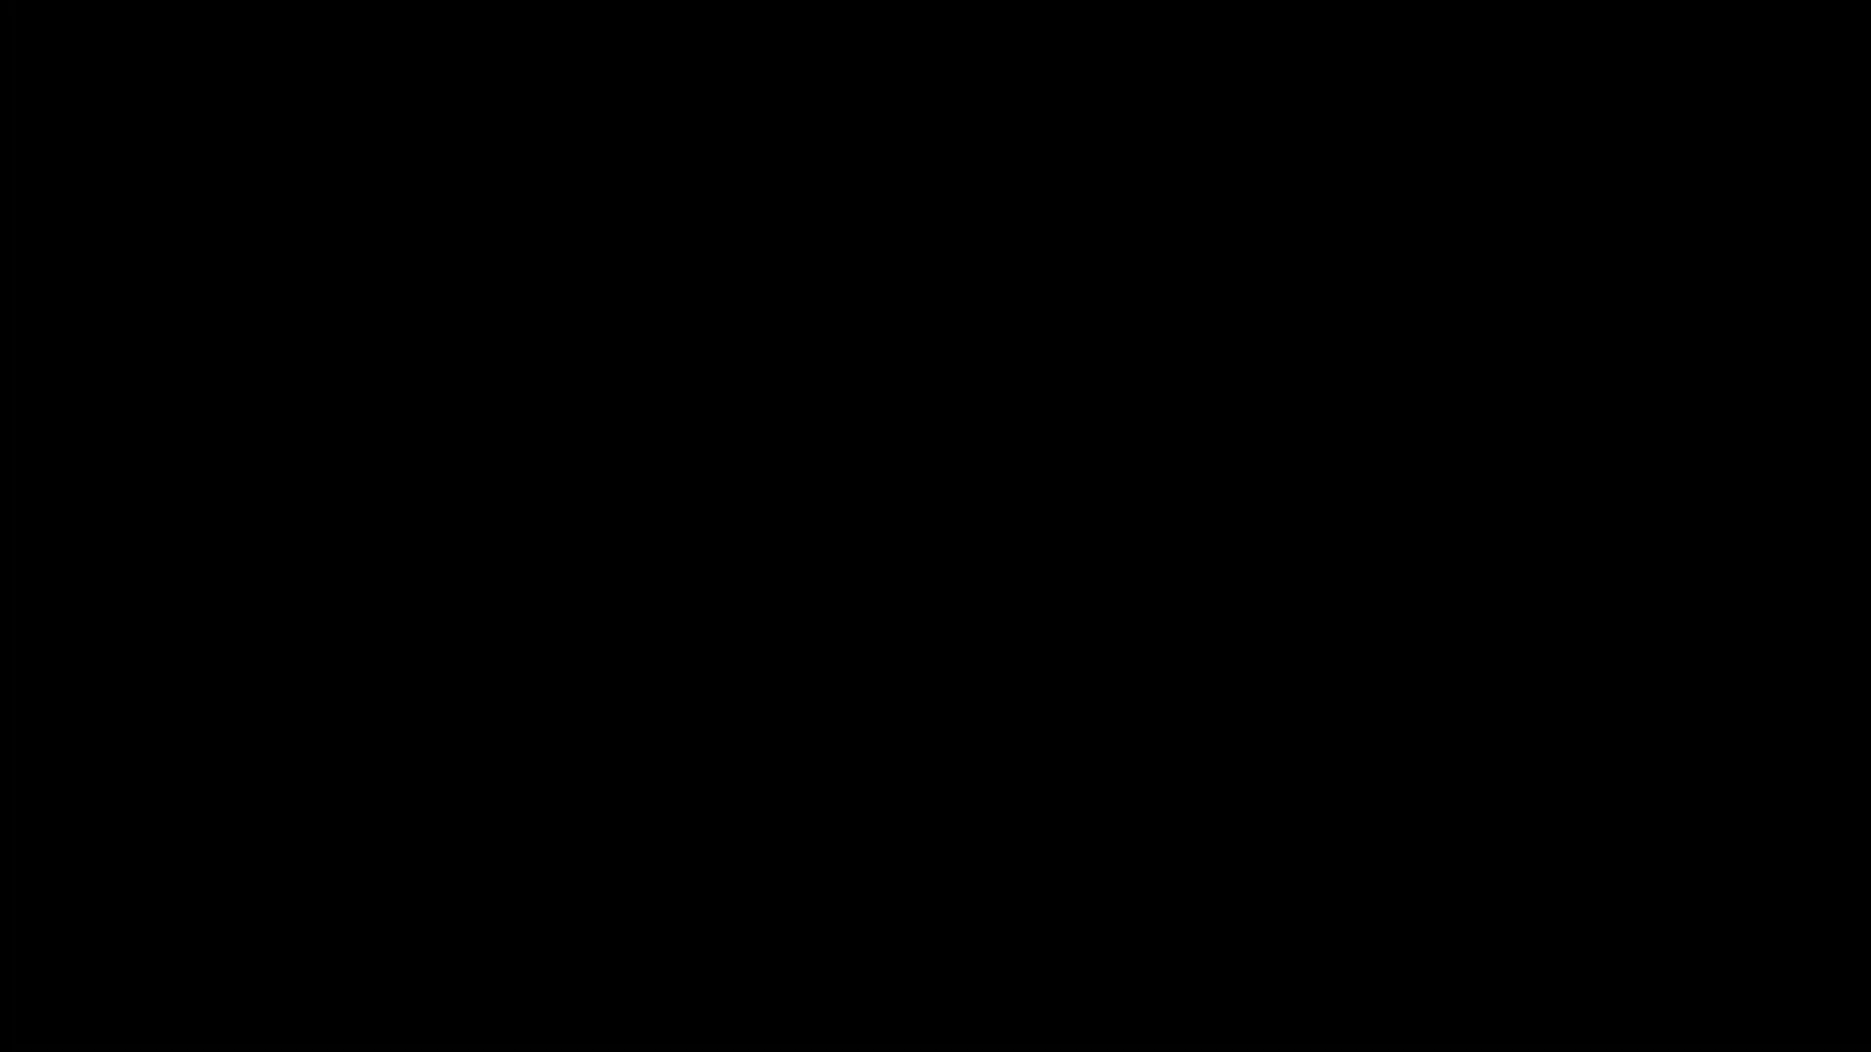